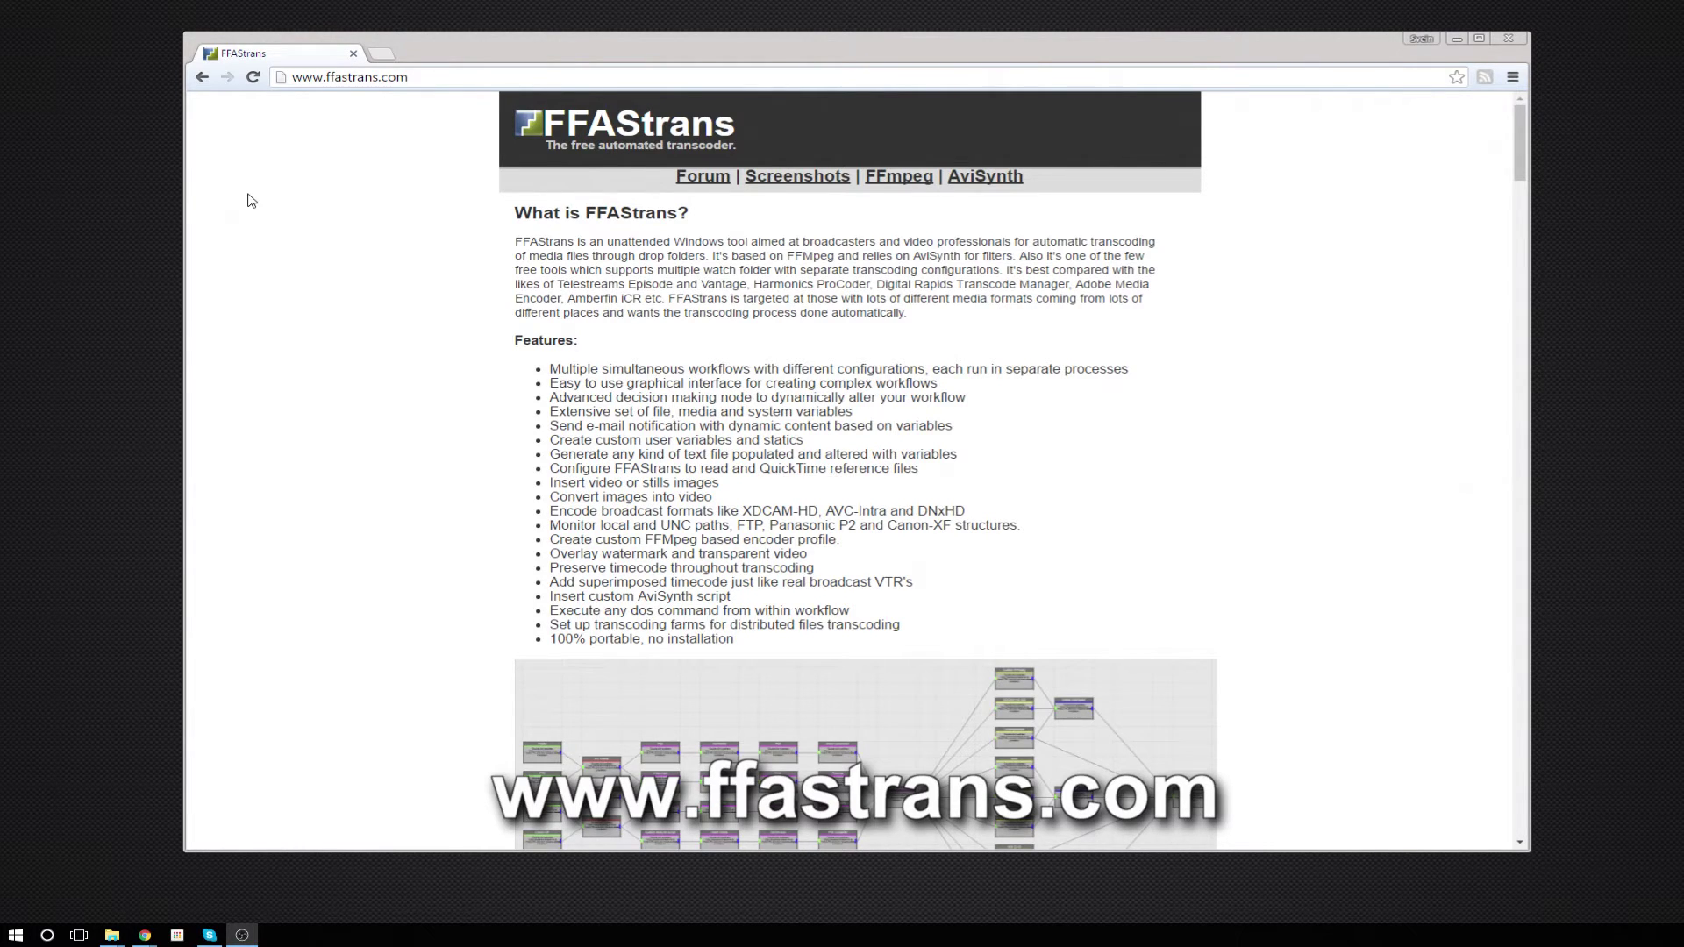
Step: Look over the ffastrans.com homepage, then minimize Chrome to show the FFAStrans folder
{"action": "left_click_drag", "start_coordinate": [437, 77], "coordinate": [266, 67]}
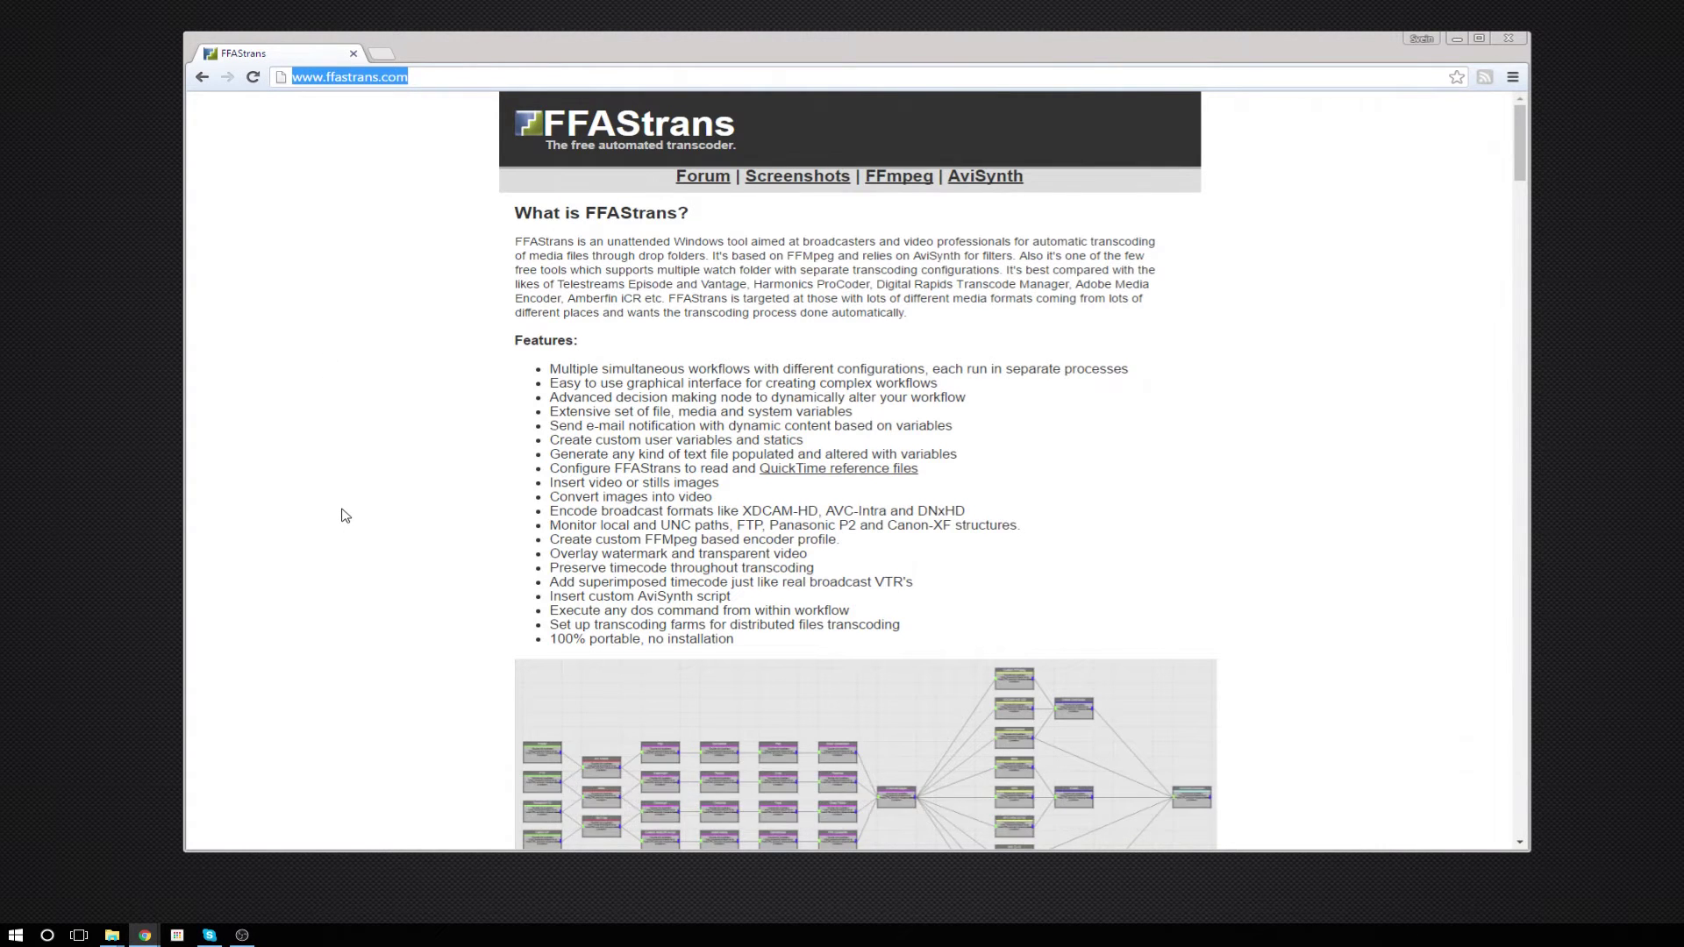
{"action": "scroll", "coordinate": [347, 514], "scroll_direction": "down", "scroll_amount": 2}
{"action": "scroll", "coordinate": [347, 514], "scroll_direction": "down", "scroll_amount": 2}
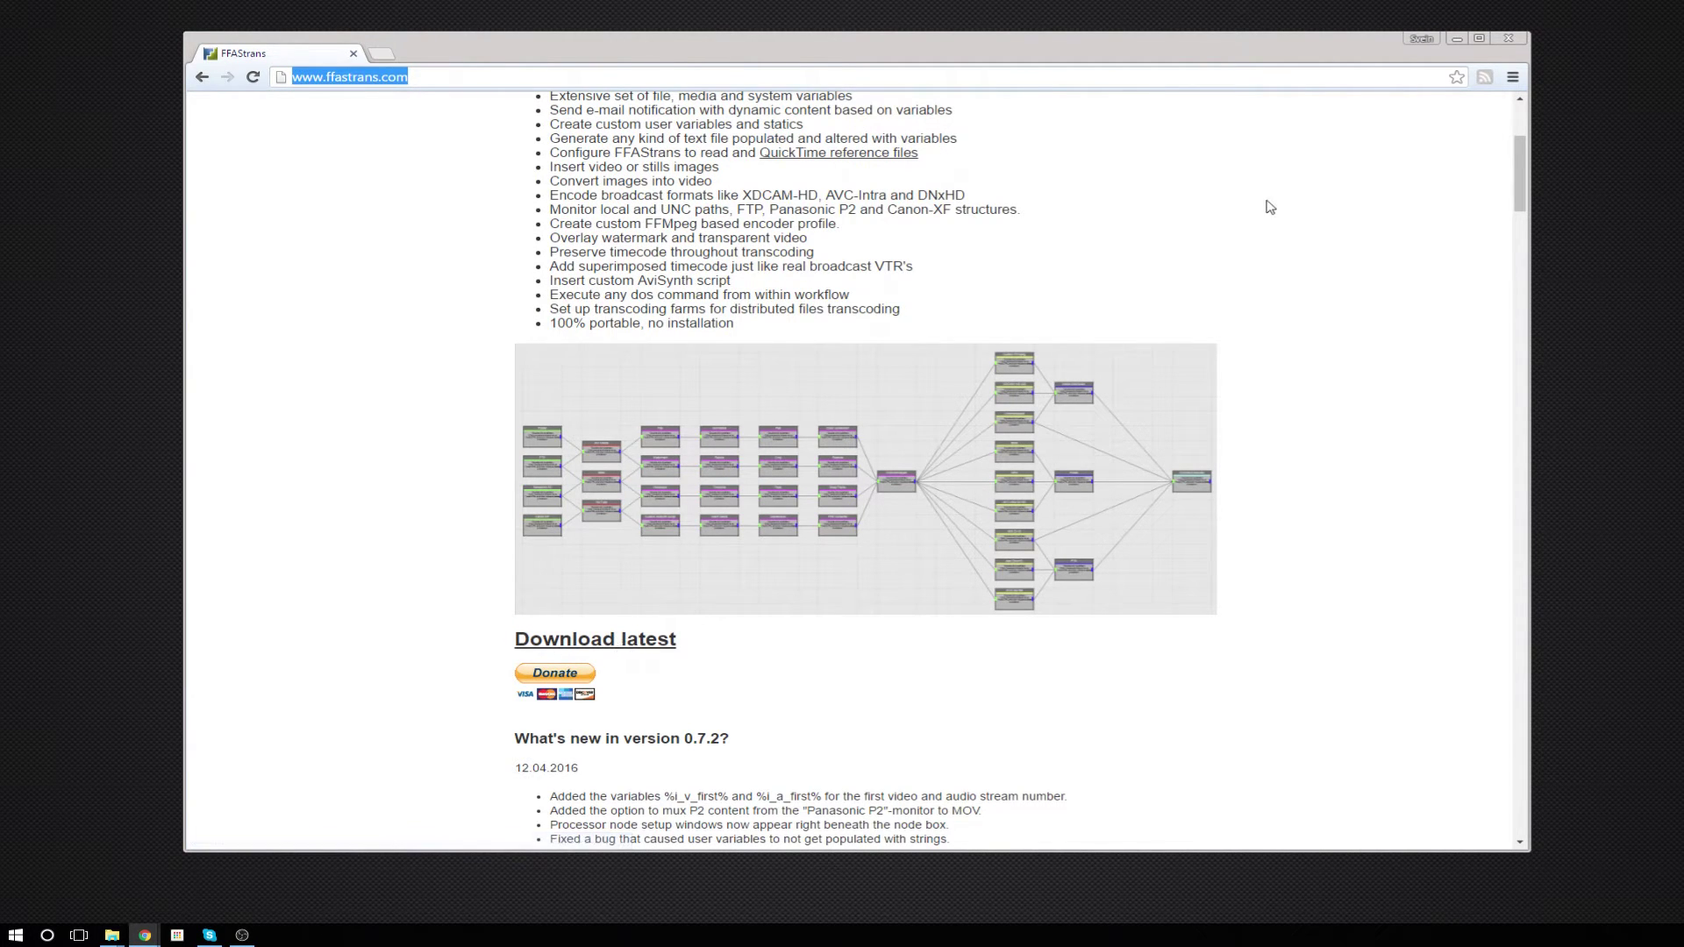
{"action": "left_click", "coordinate": [1458, 39]}
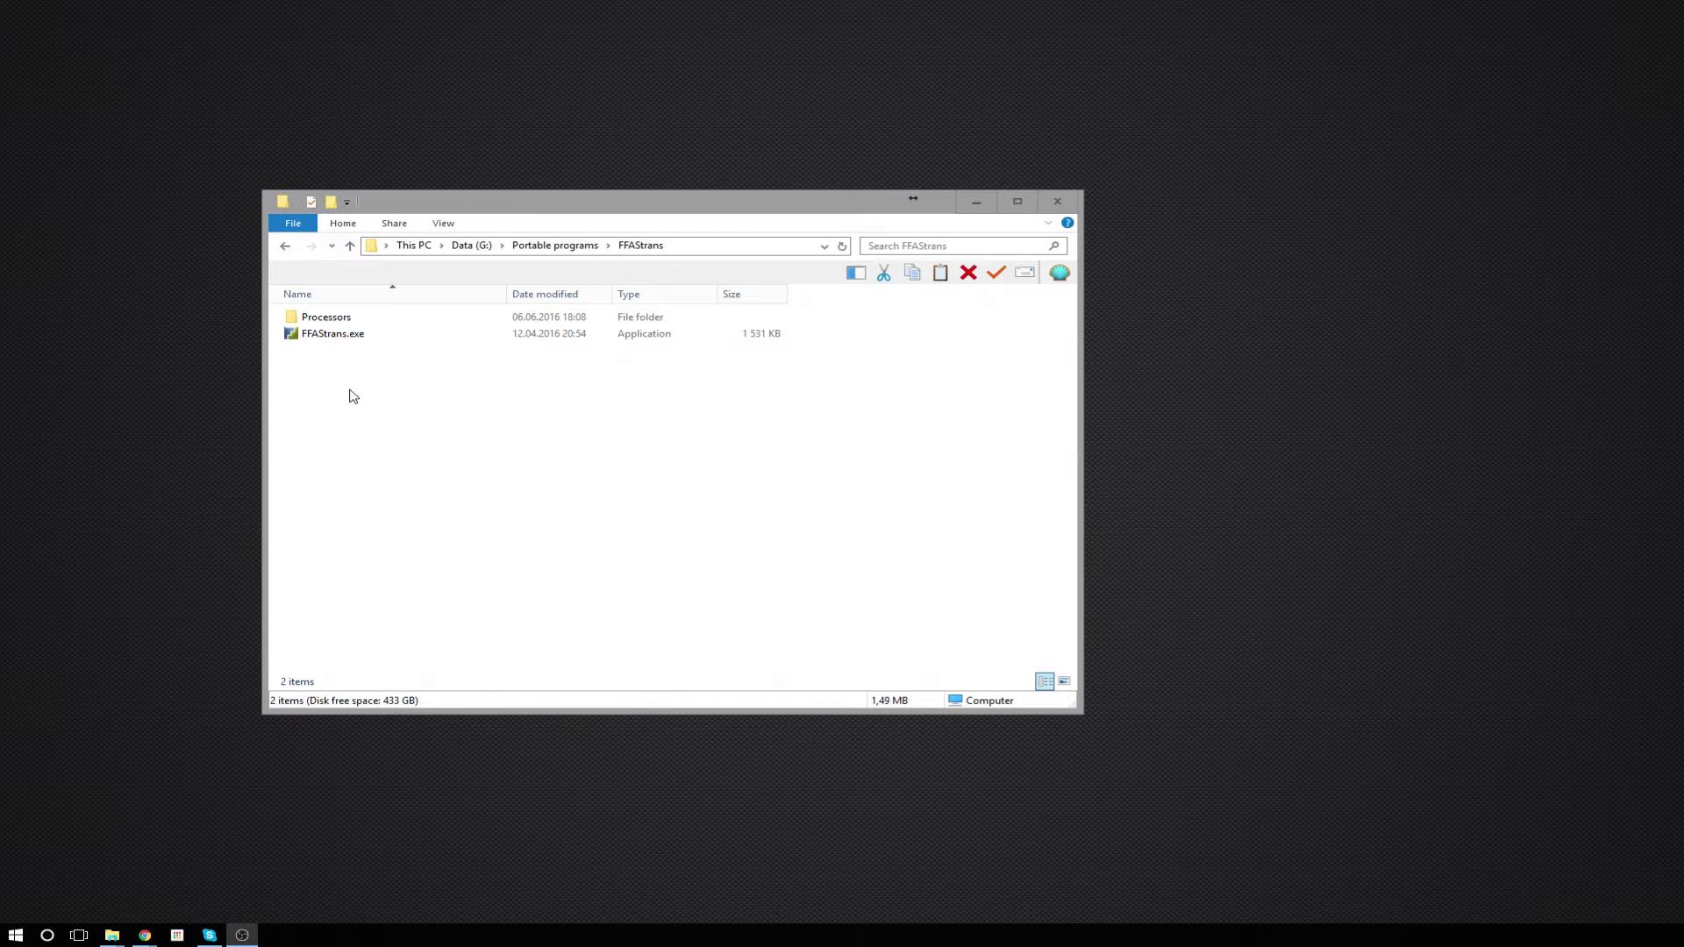
Step: Create a folder named 'Convert' in the FFAStrans folder and open it
{"action": "right_click", "coordinate": [324, 407]}
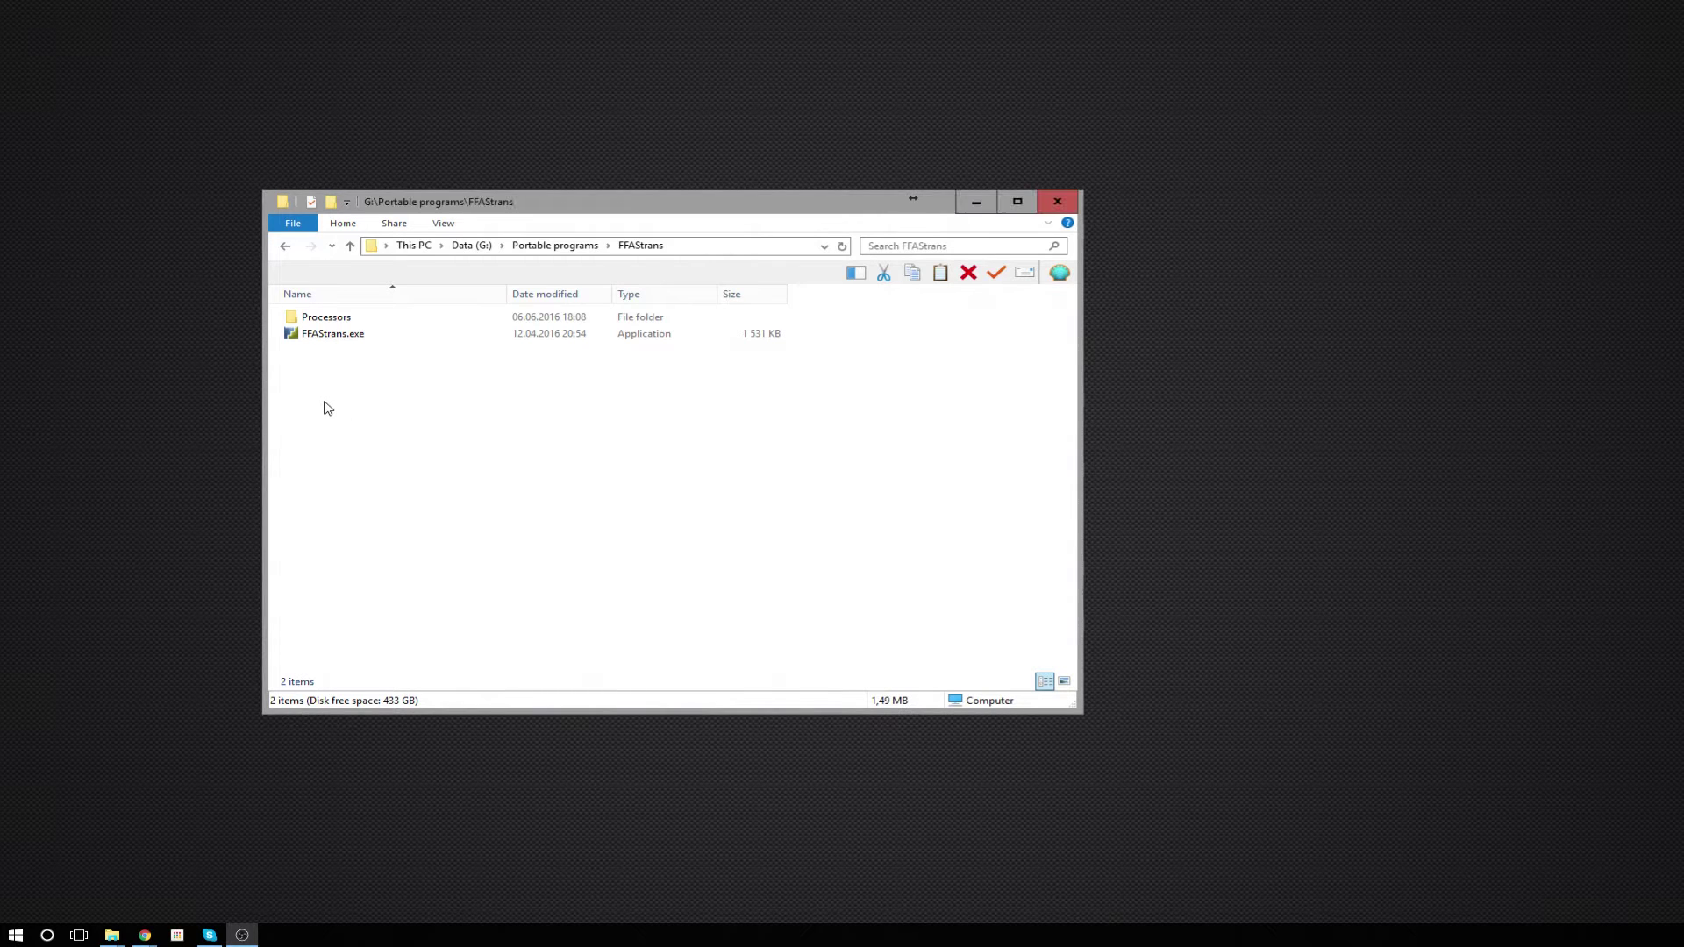
{"action": "mouse_move", "coordinate": [298, 593]}
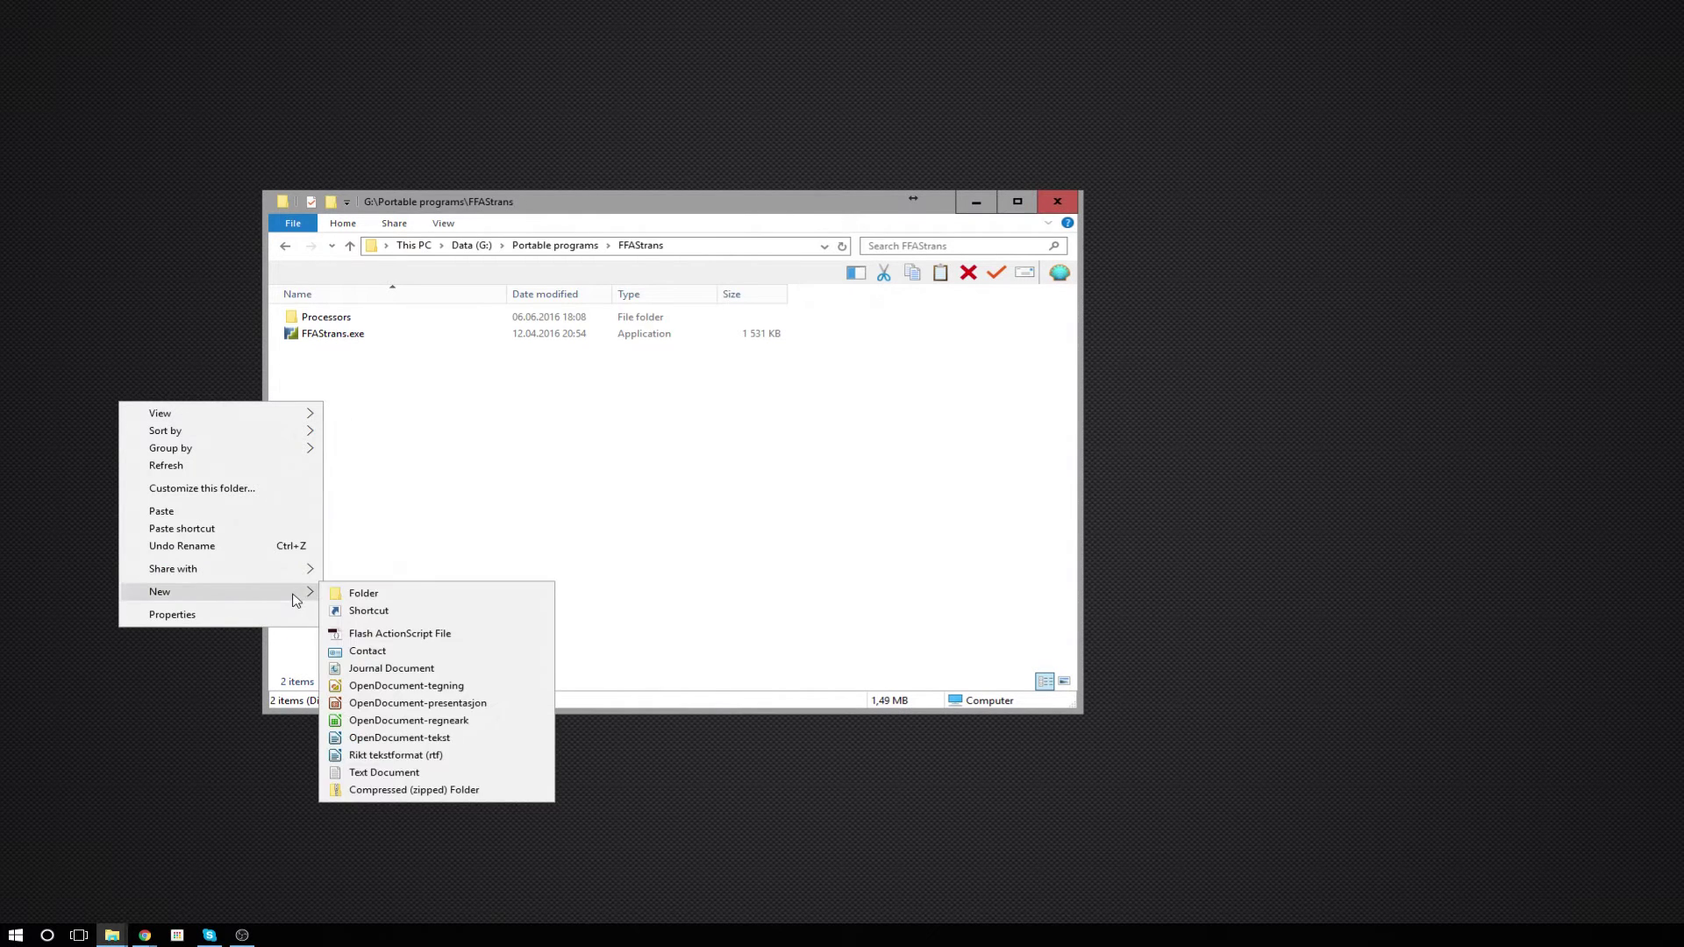
{"action": "left_click", "coordinate": [381, 594]}
{"action": "type", "text": "Convert"}
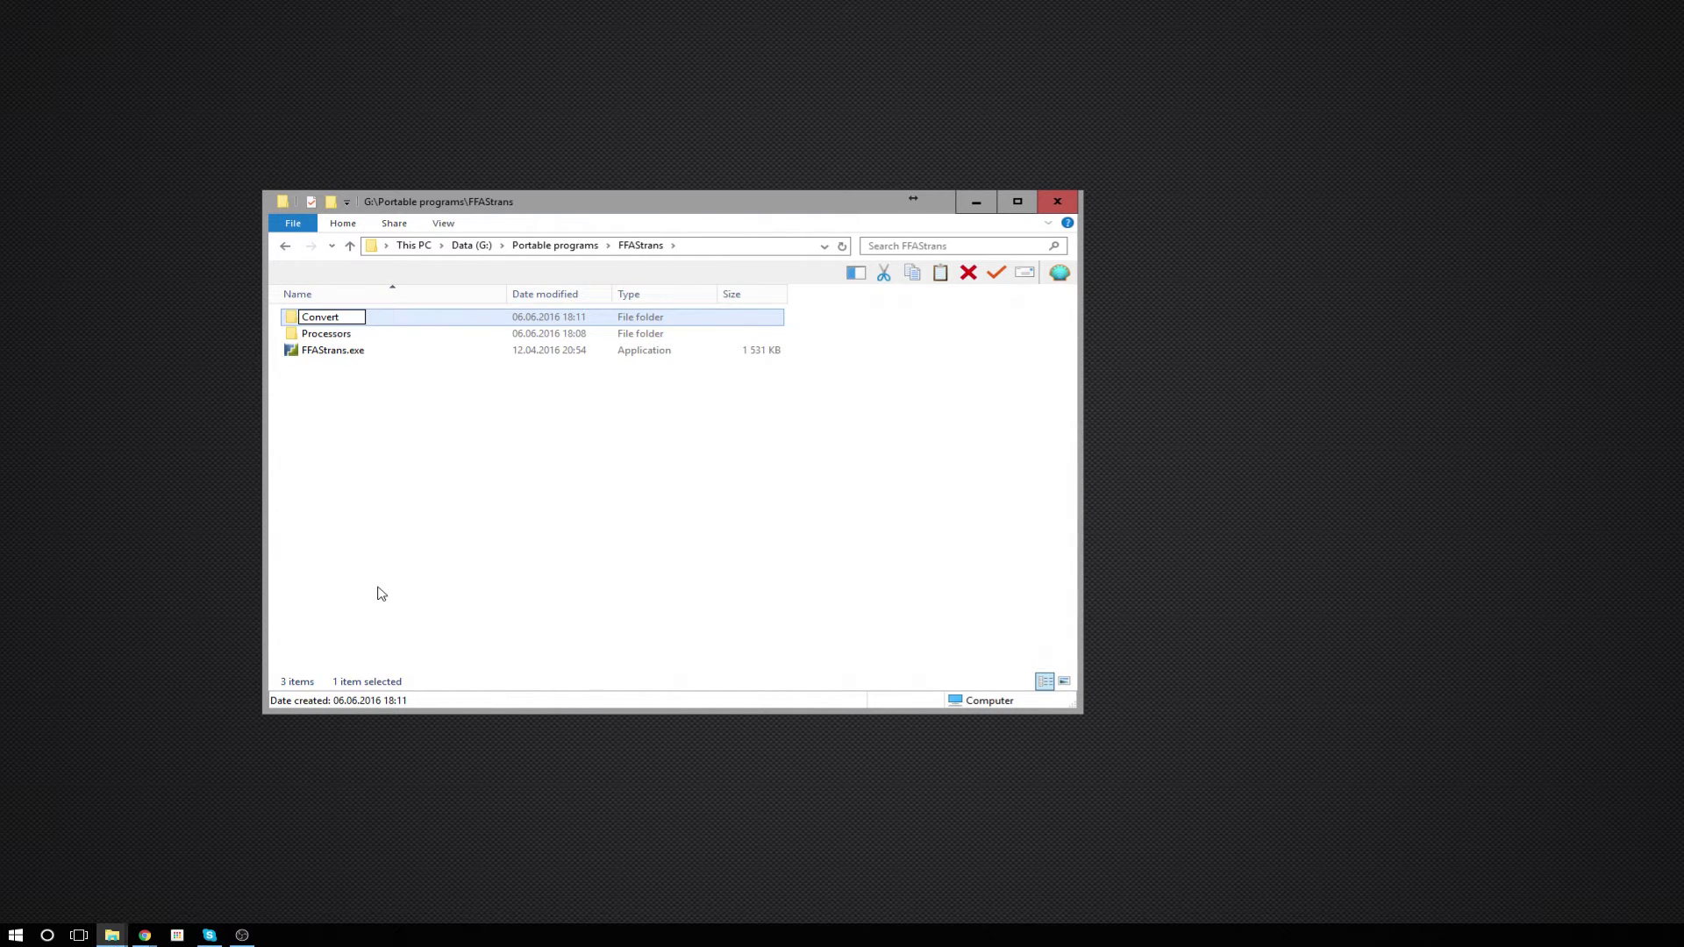
{"action": "key", "text": "Return"}
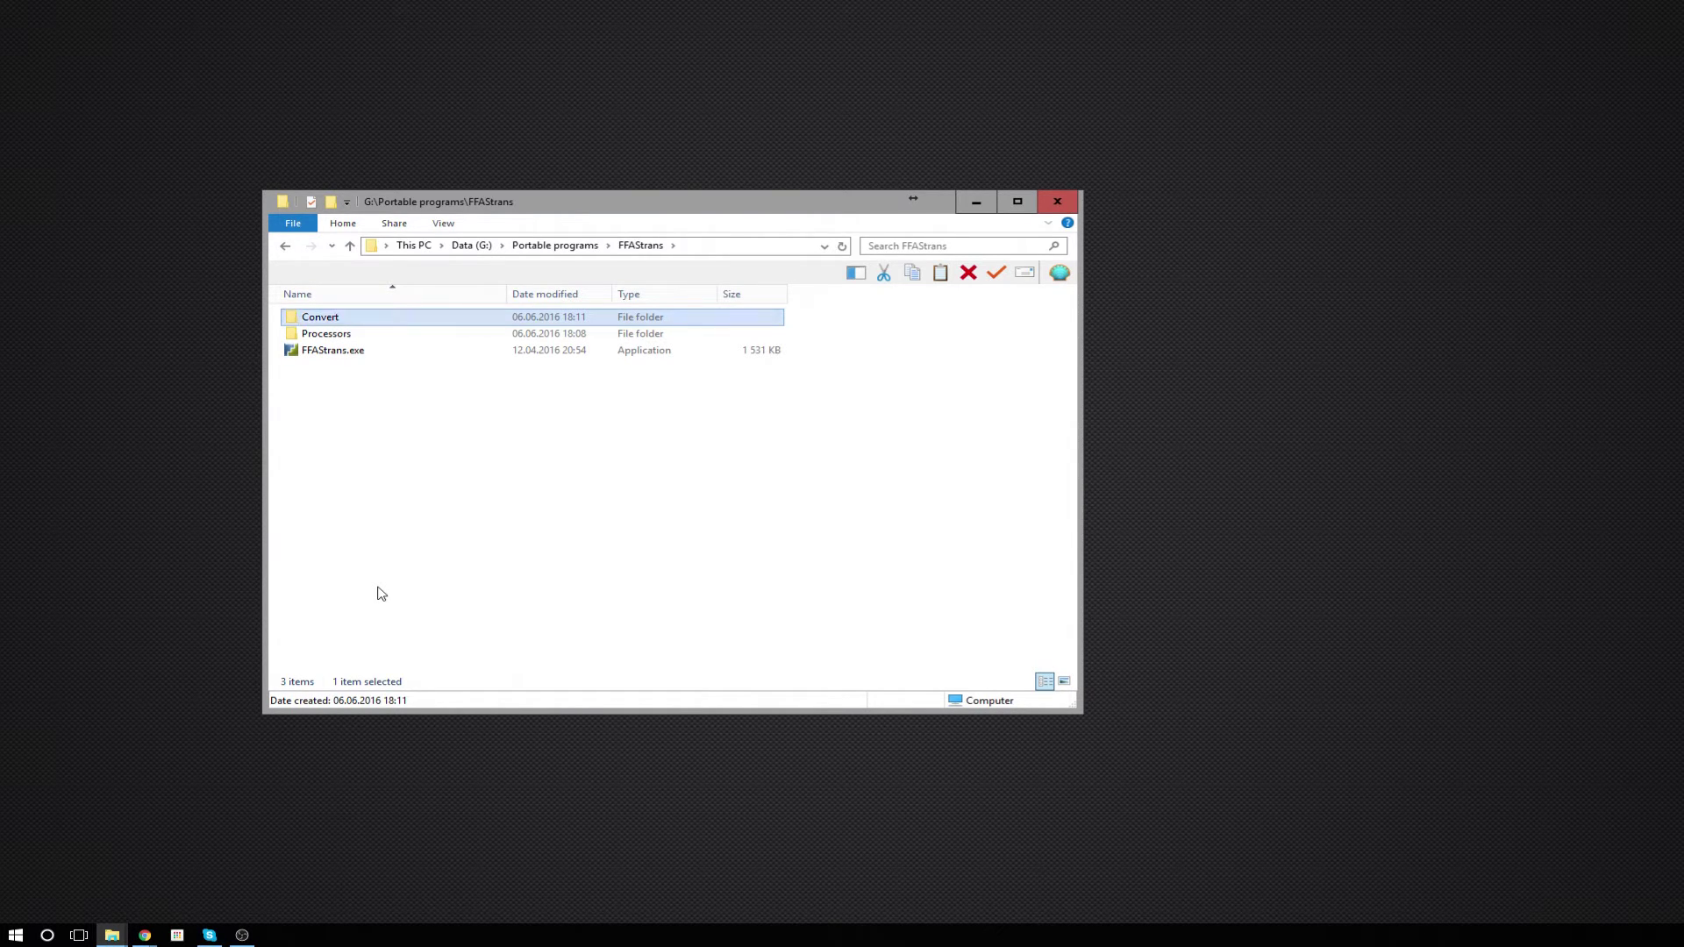
{"action": "key", "text": "Return"}
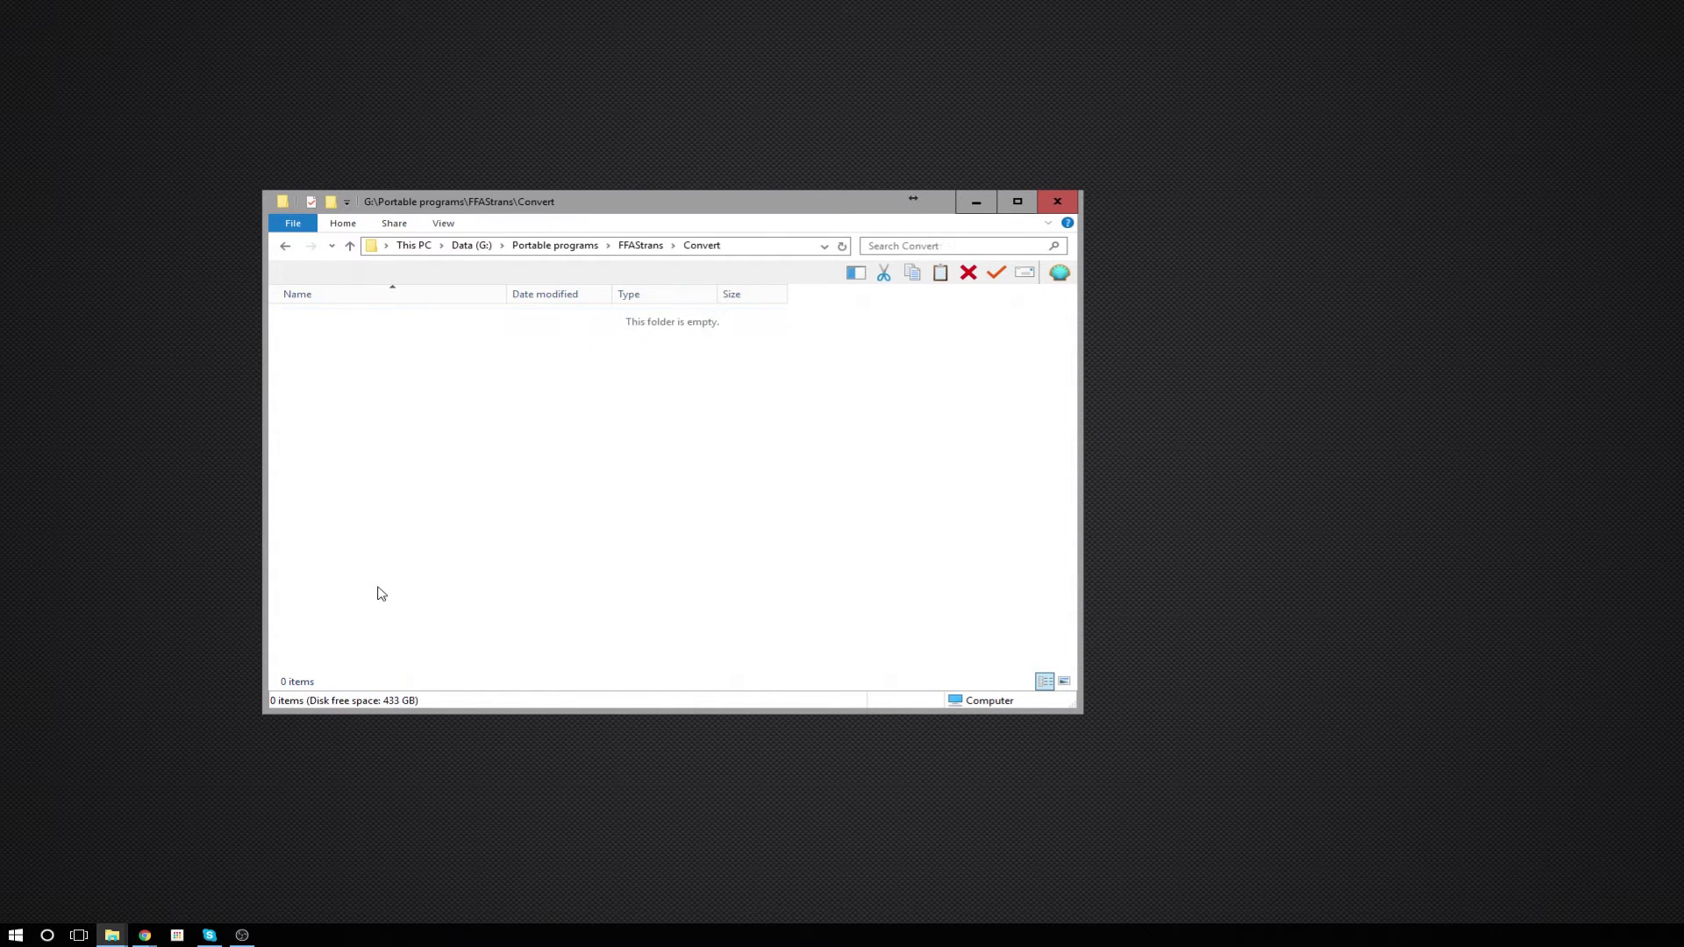
Step: Create a 'MP4 with deinterlace' folder inside Convert and open it
{"action": "right_click", "coordinate": [342, 378]}
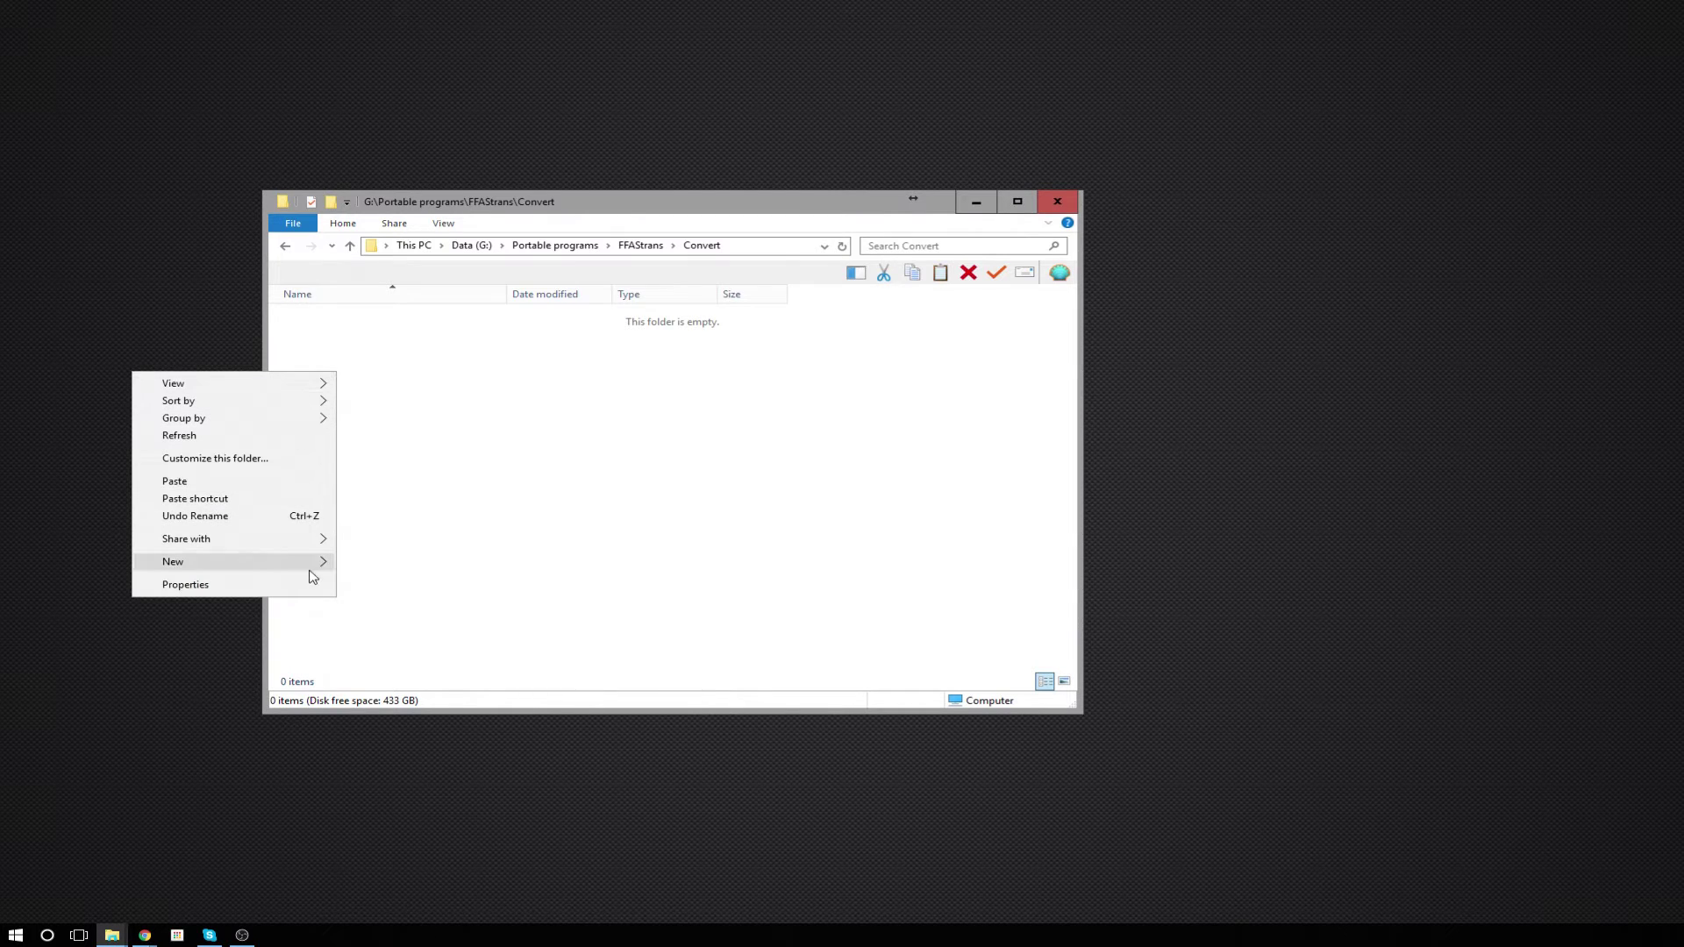
{"action": "mouse_move", "coordinate": [314, 572]}
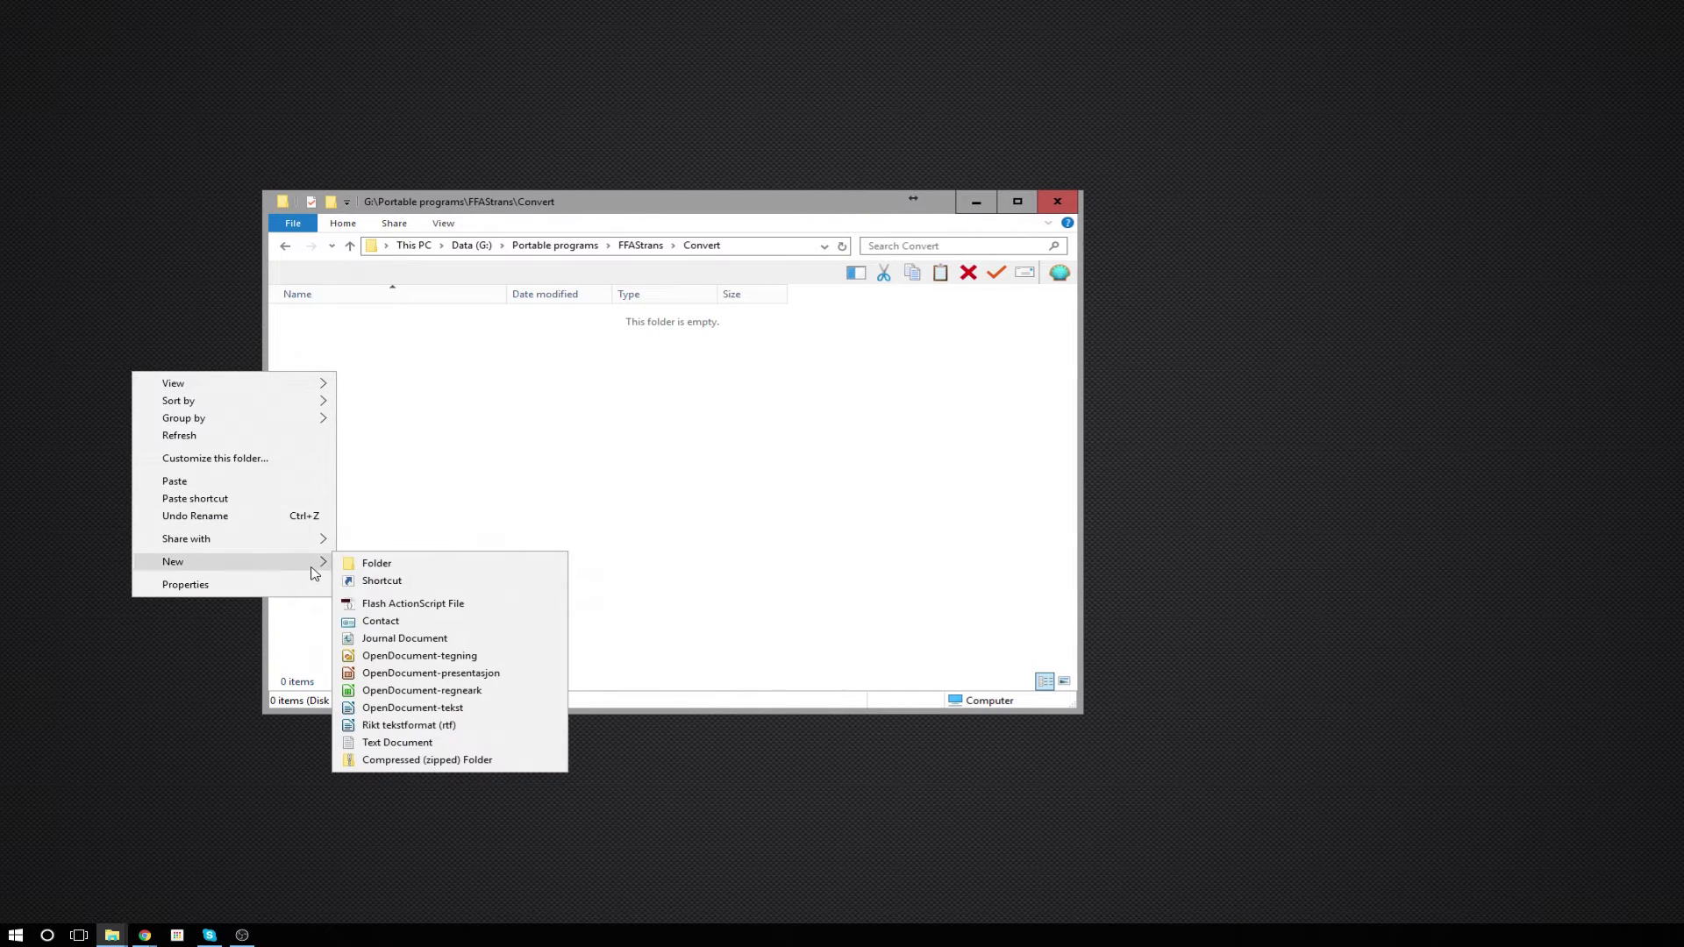
{"action": "left_click", "coordinate": [406, 568]}
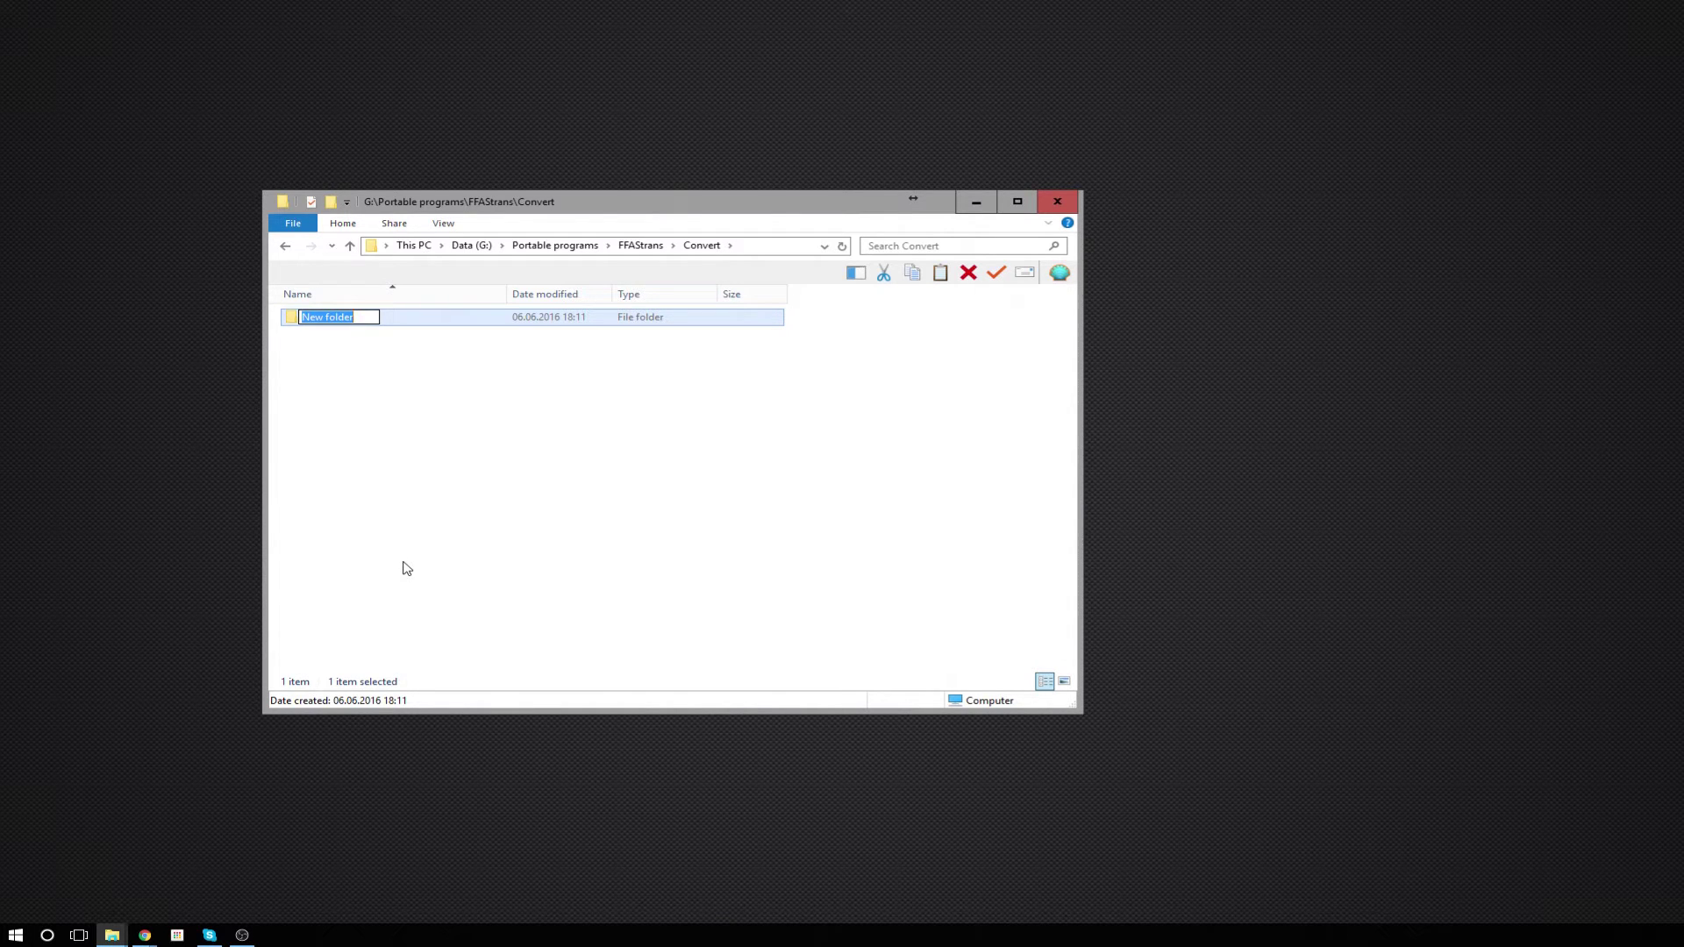
{"action": "type", "text": "MP4 with deinterlace"}
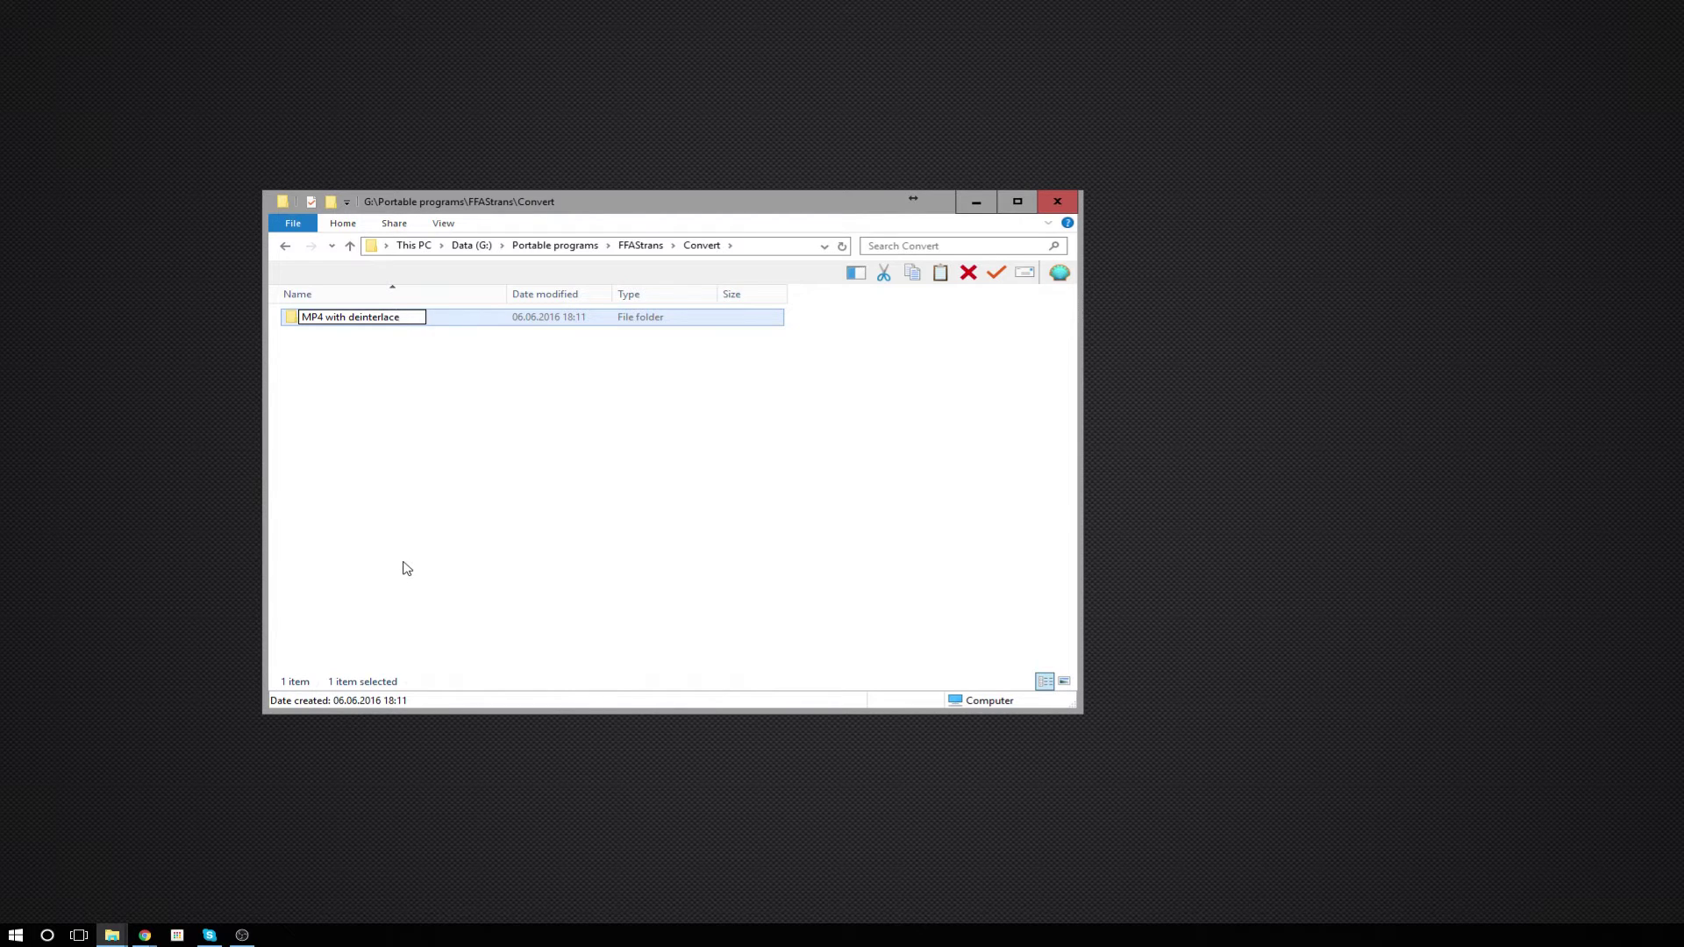
{"action": "key", "text": "Return"}
{"action": "key", "text": "Return"}
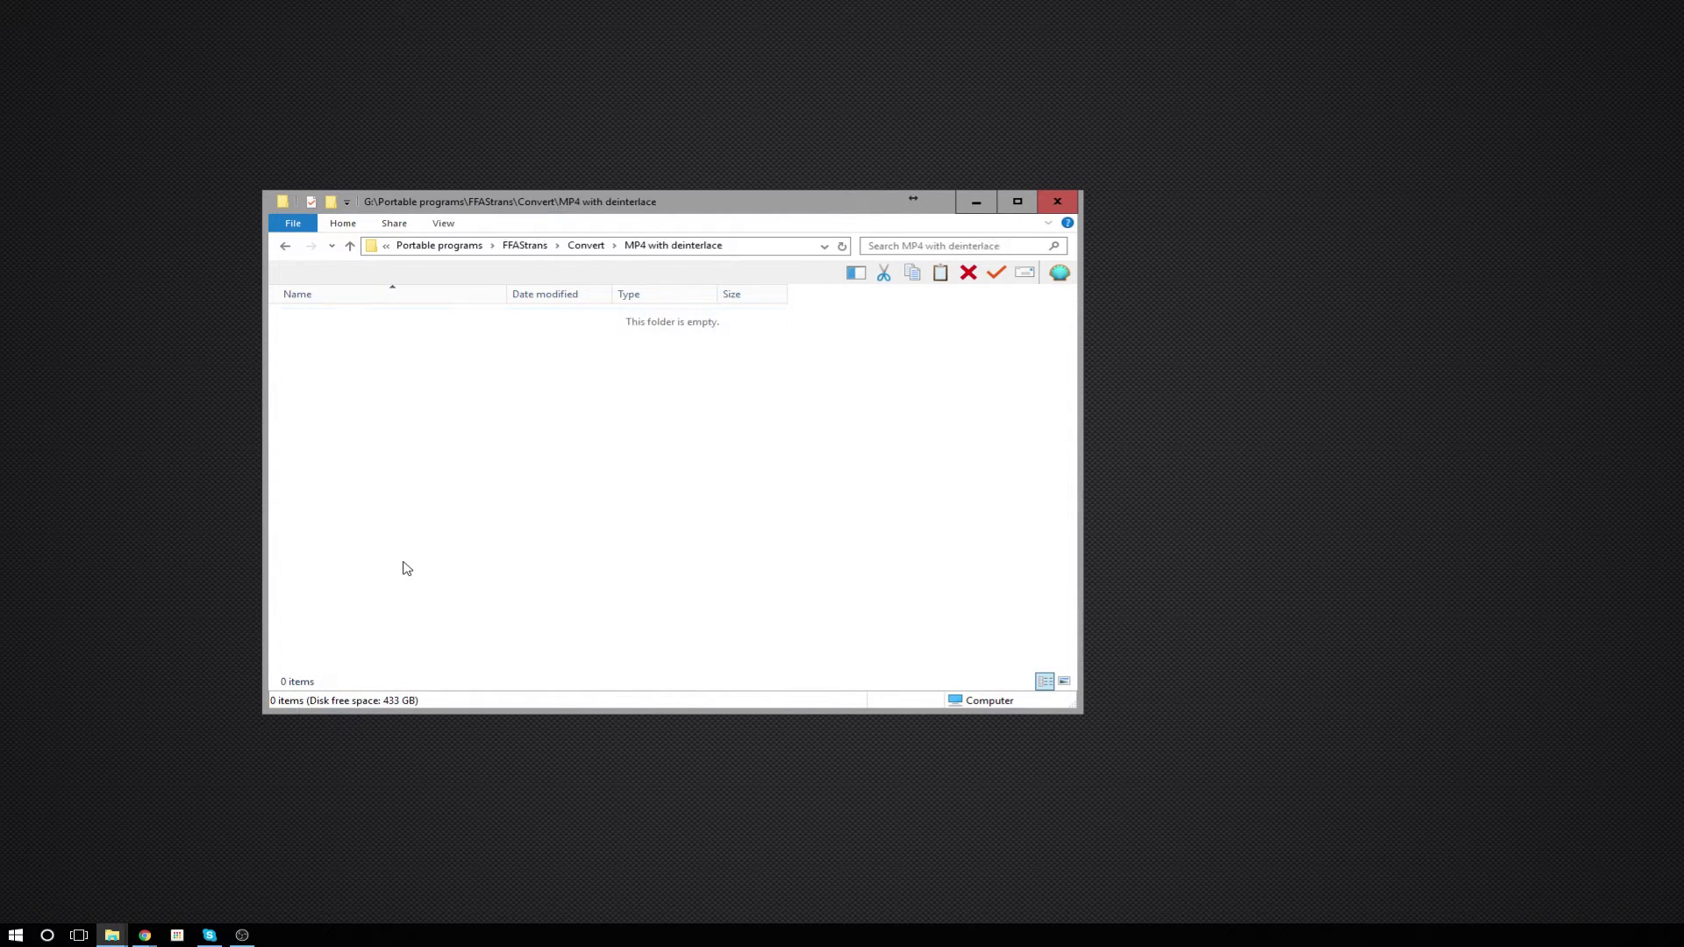
Step: Create the 'in' and 'out' subfolders for incoming and output files
{"action": "right_click", "coordinate": [322, 439]}
{"action": "mouse_move", "coordinate": [279, 643]}
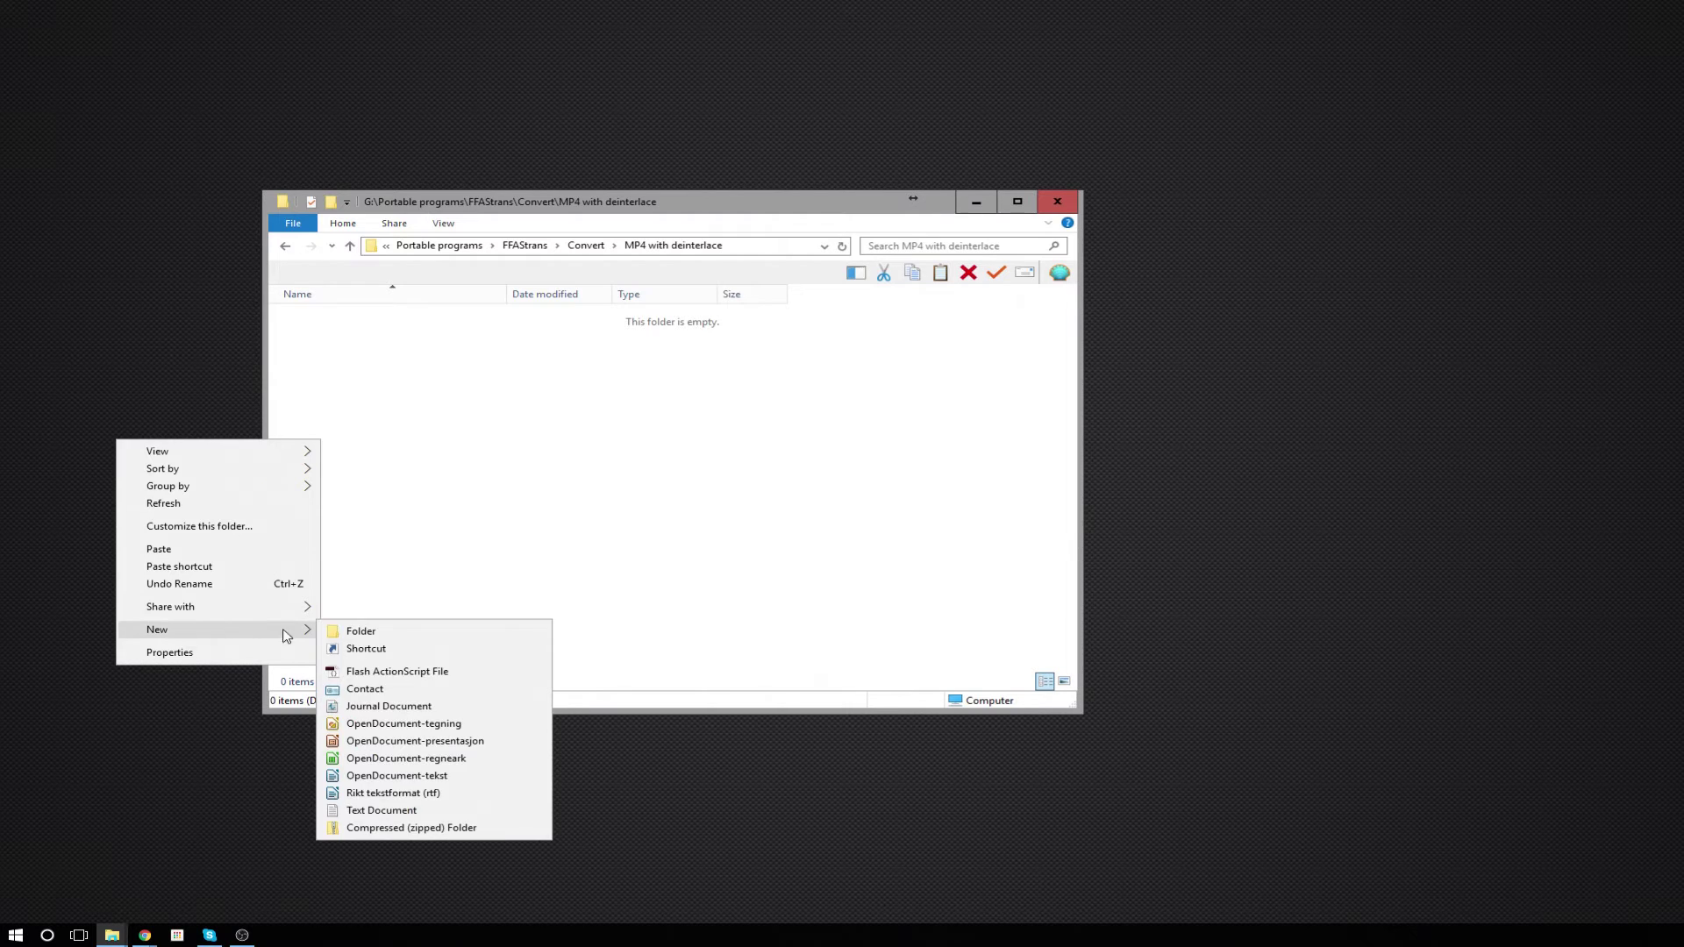
{"action": "left_click", "coordinate": [374, 631]}
{"action": "type", "text": "in"}
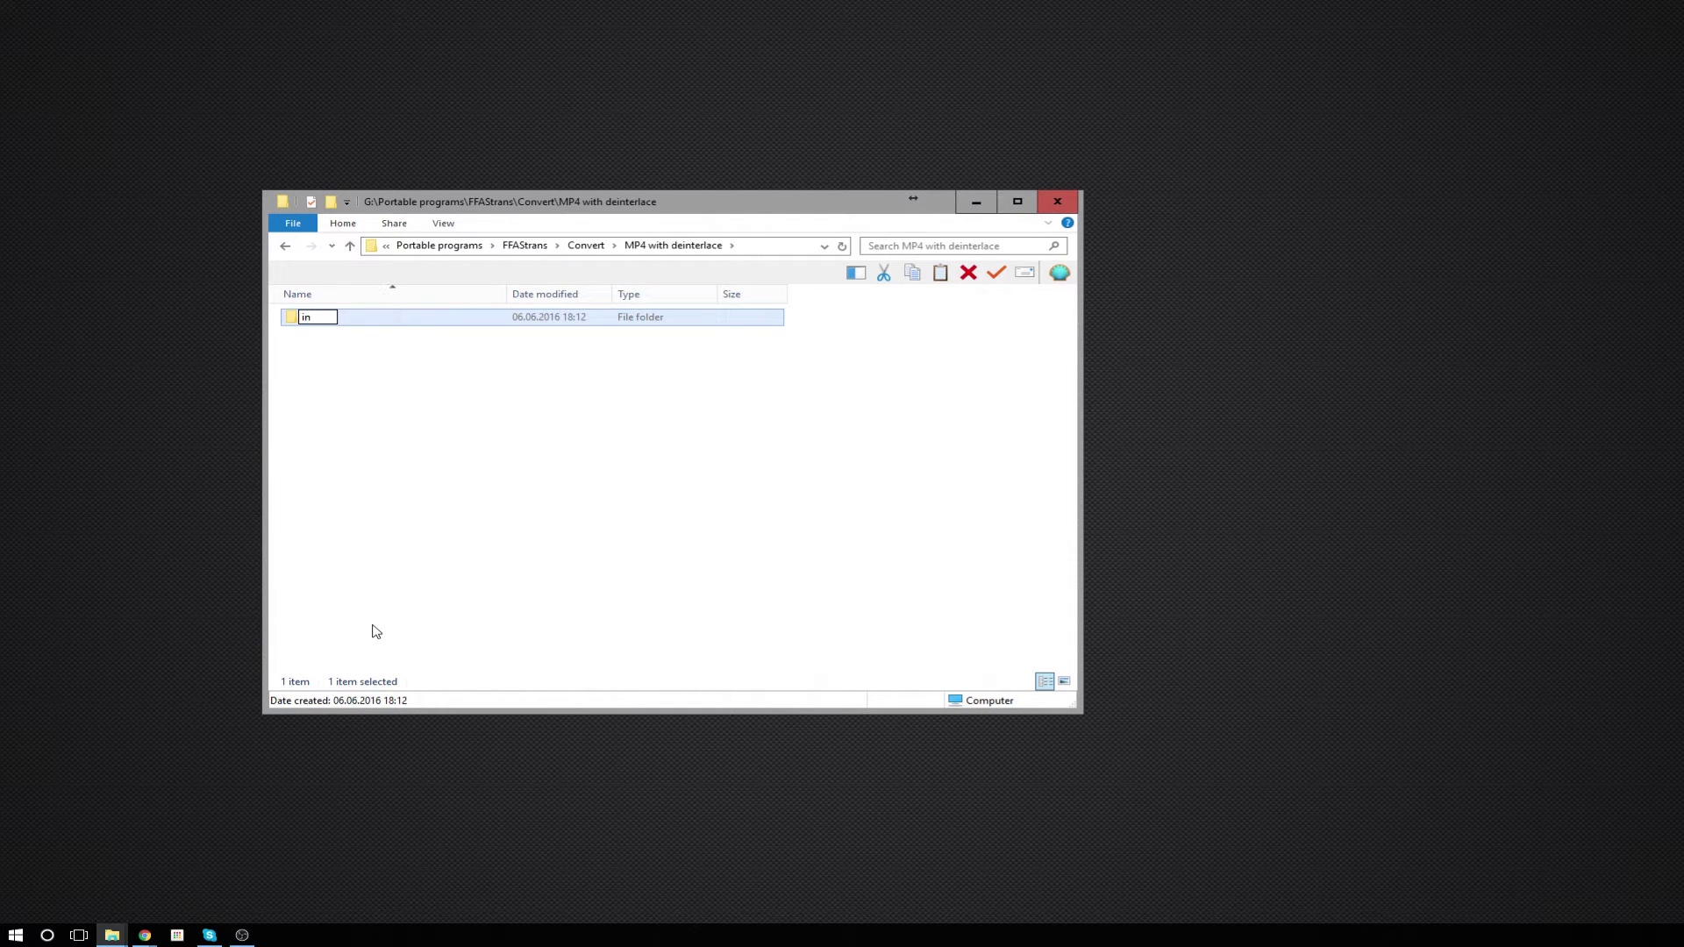
{"action": "key", "text": "Return"}
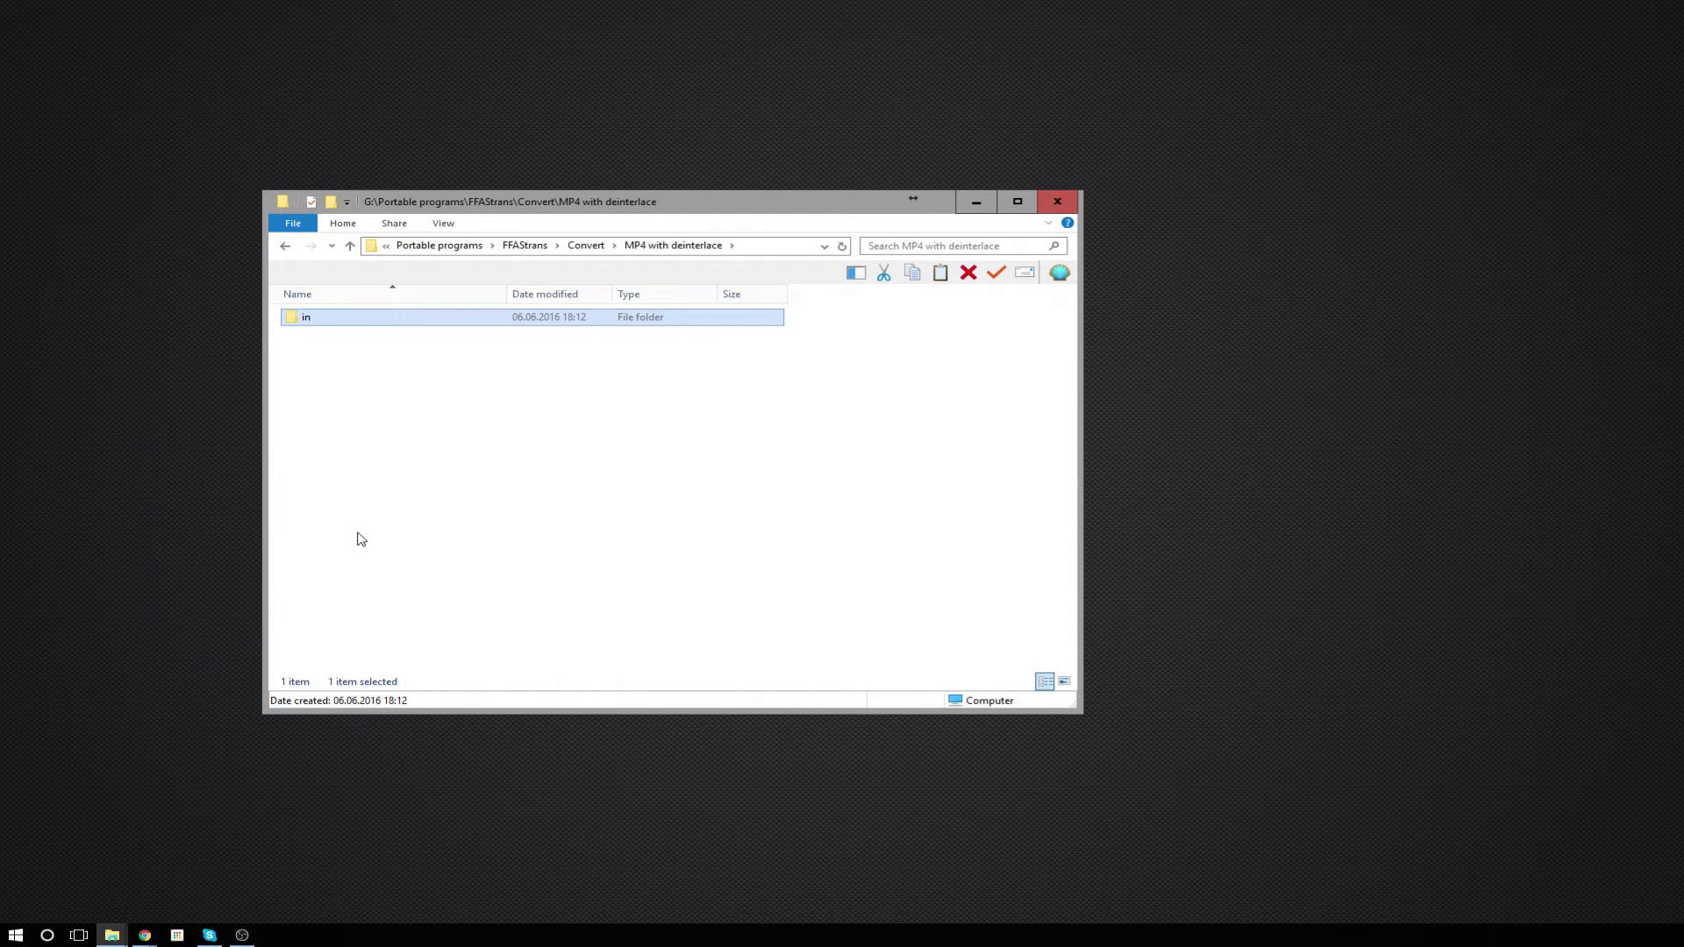
{"action": "right_click", "coordinate": [356, 533]}
{"action": "mouse_move", "coordinate": [299, 731]}
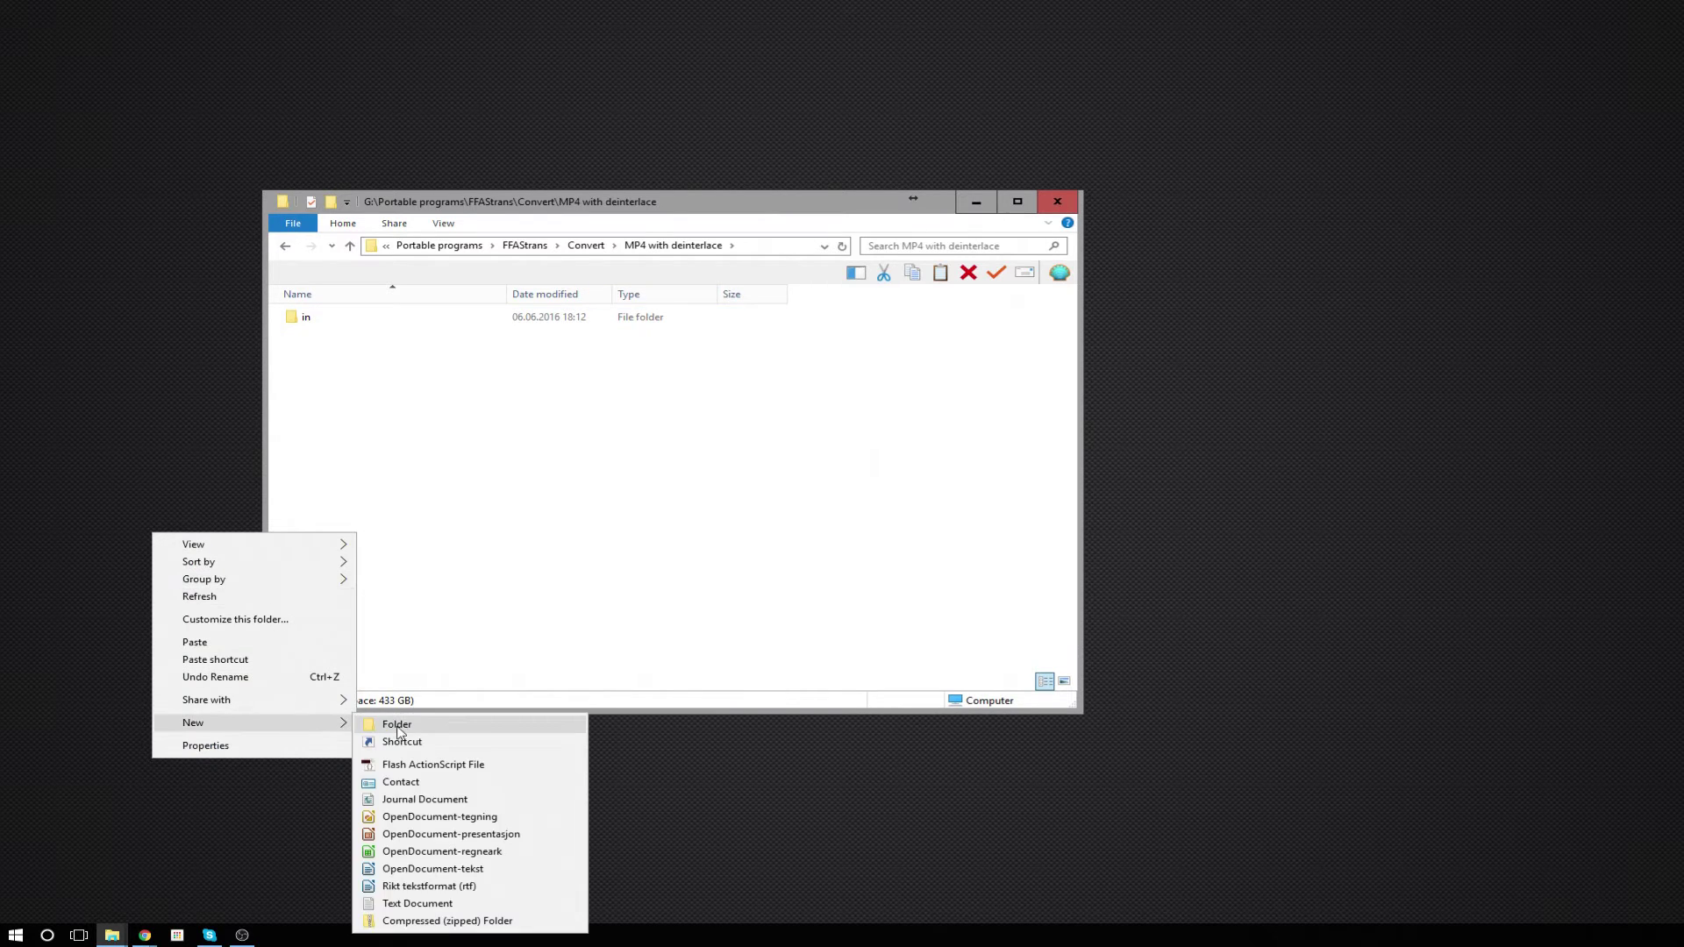
{"action": "left_click", "coordinate": [403, 725]}
{"action": "type", "text": "out"}
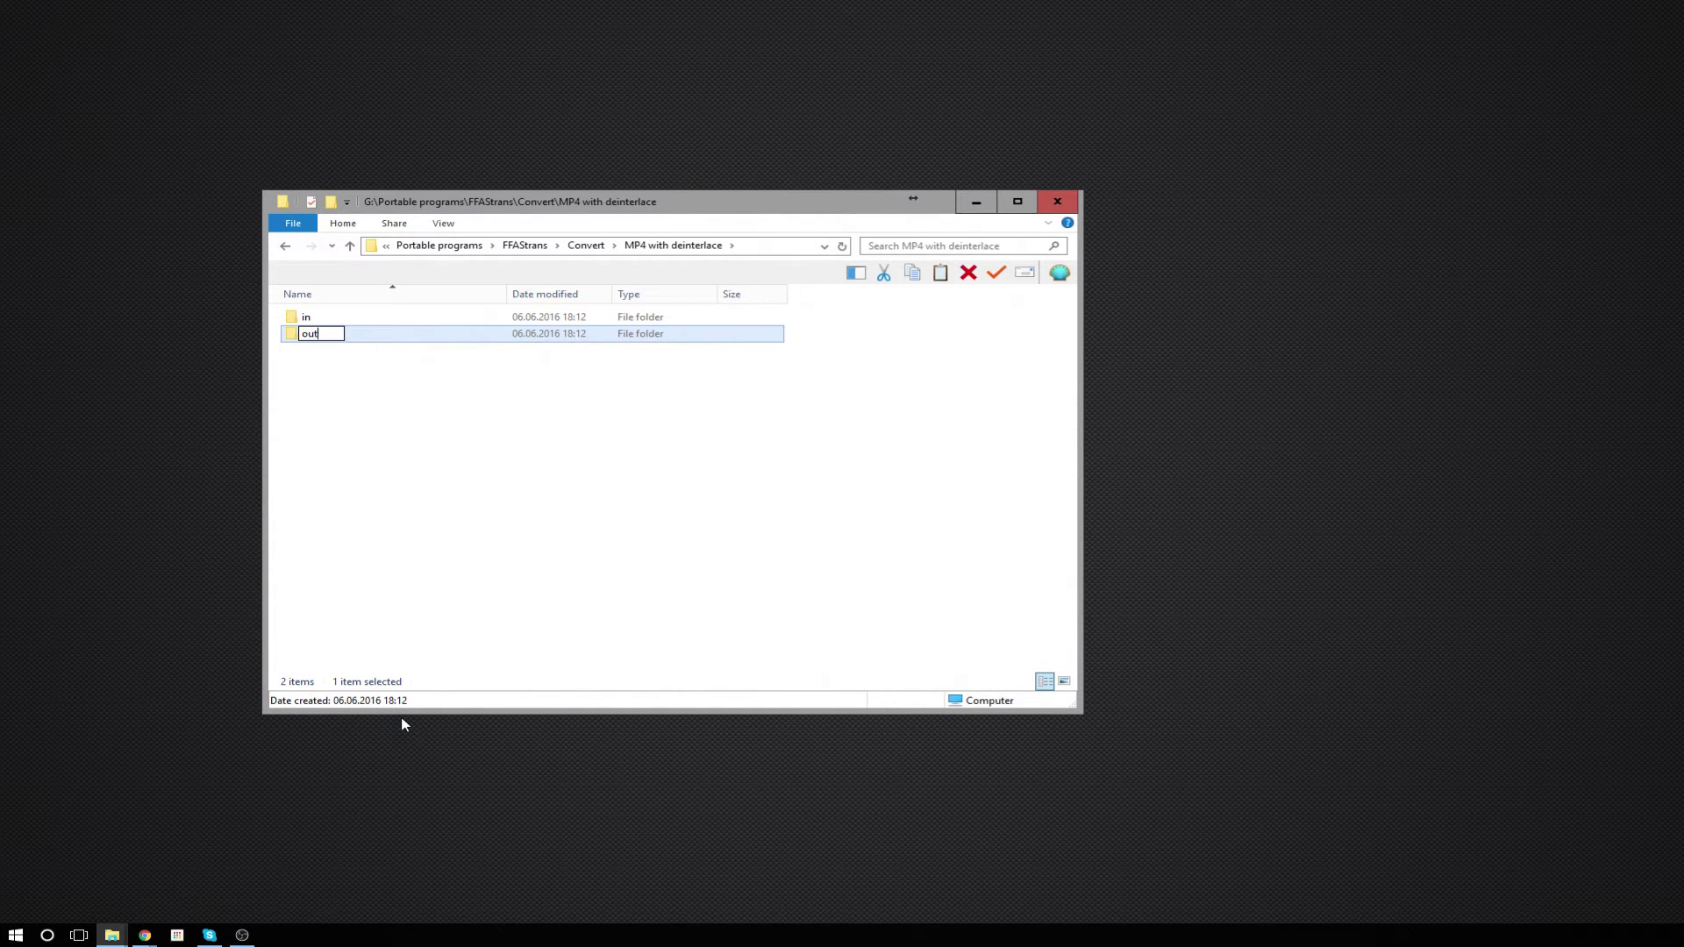
{"action": "key", "text": "Return"}
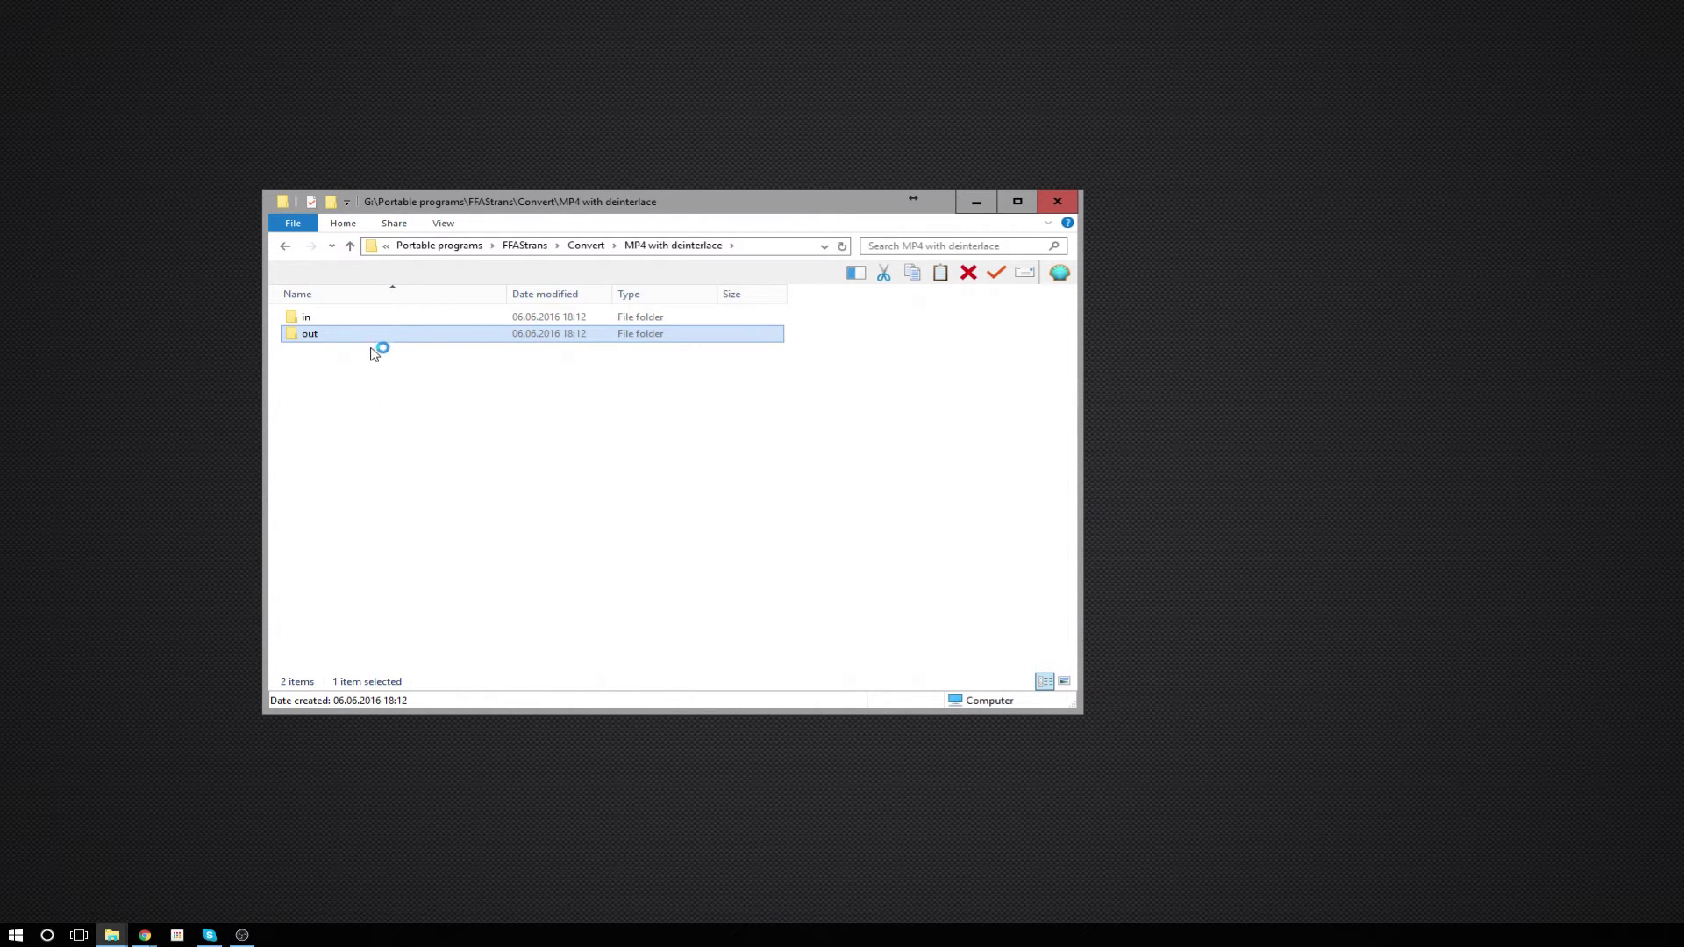
Step: Launch FFAStrans.exe from the FFAStrans folder
{"action": "double_click", "coordinate": [350, 246]}
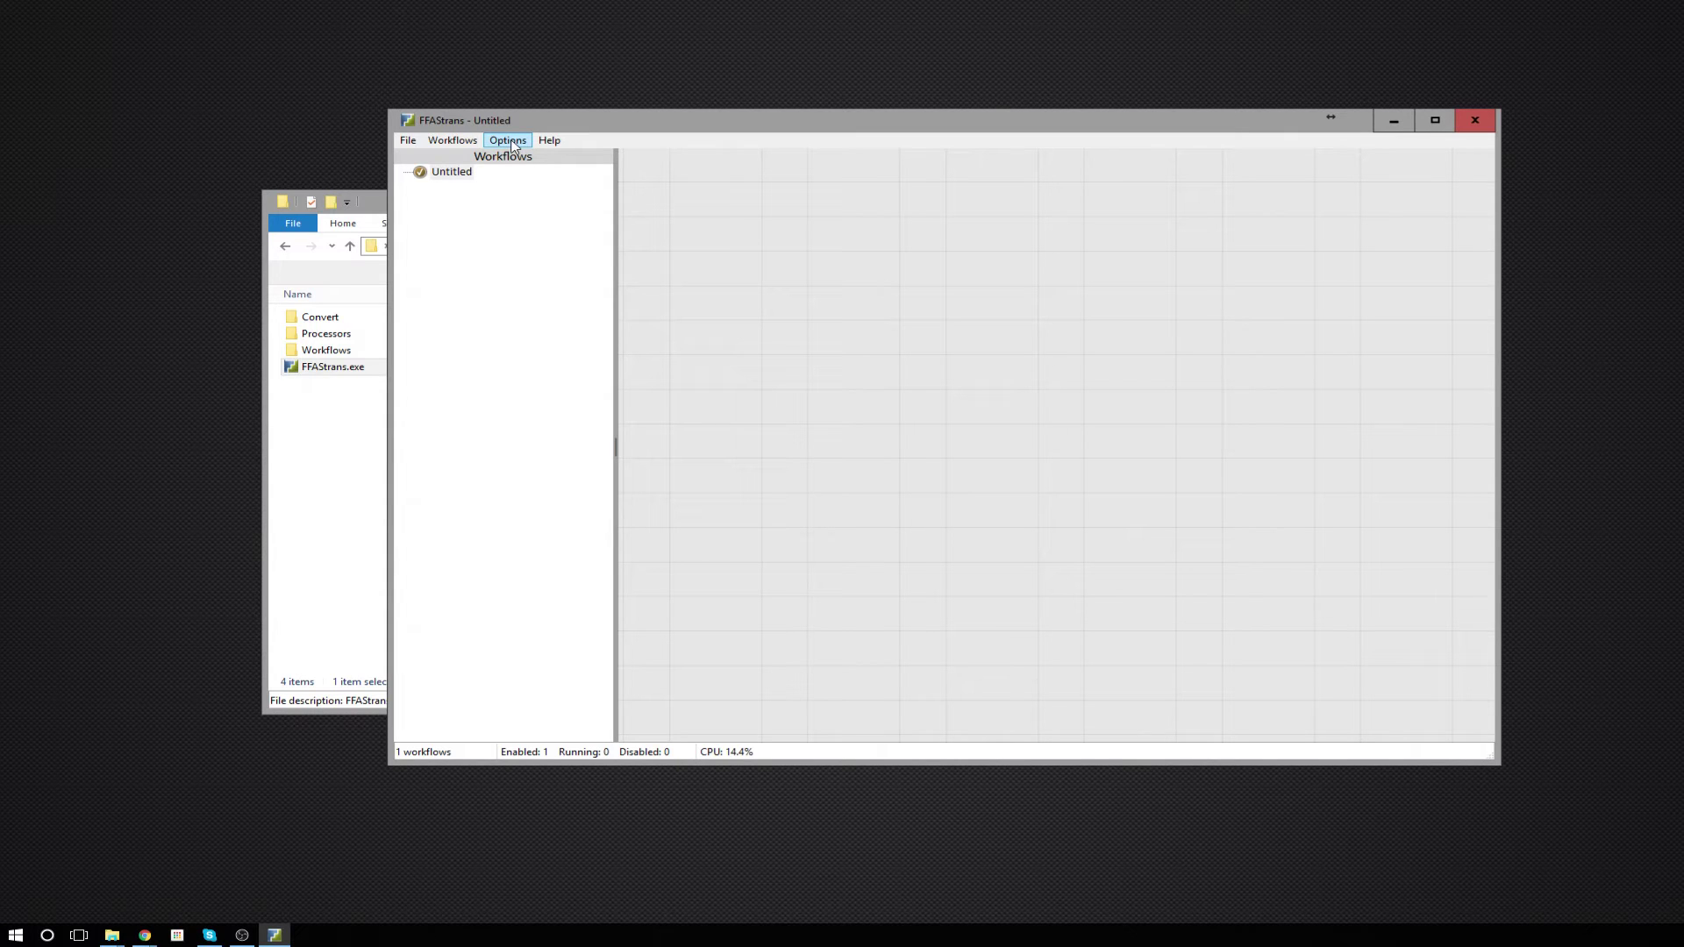
Step: In Options > Configuration, set the work media cache root to the Video folder on Data (G:)
{"action": "left_click", "coordinate": [513, 146]}
{"action": "left_click", "coordinate": [486, 177]}
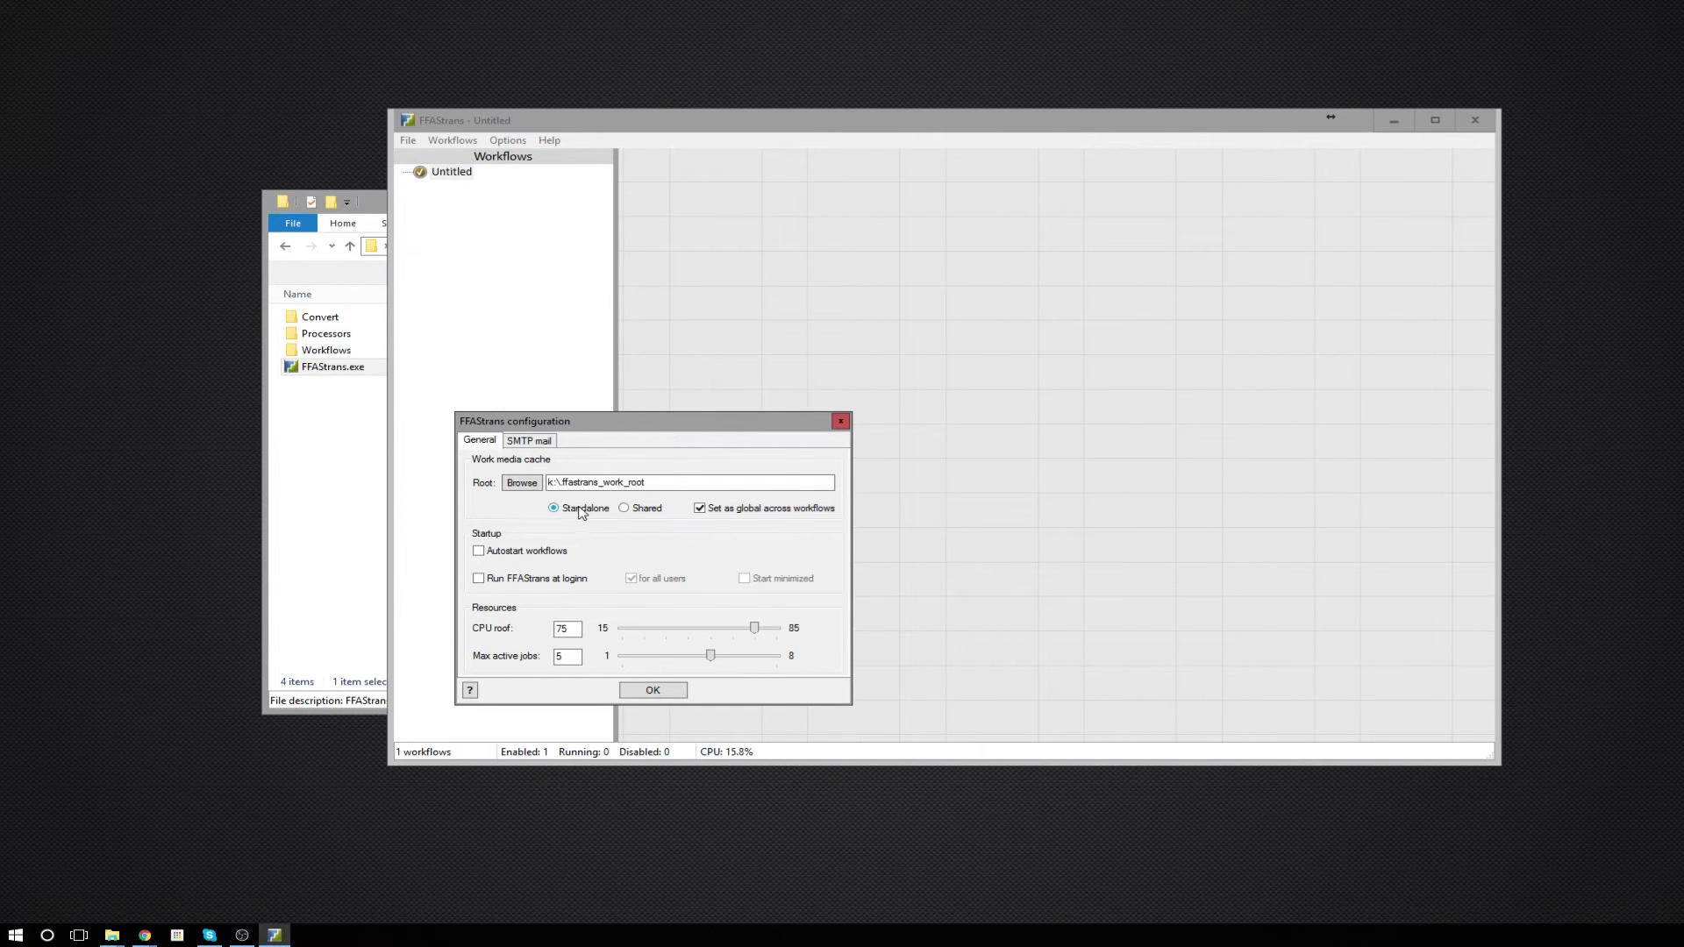
{"action": "left_click", "coordinate": [557, 483]}
{"action": "left_click", "coordinate": [523, 487]}
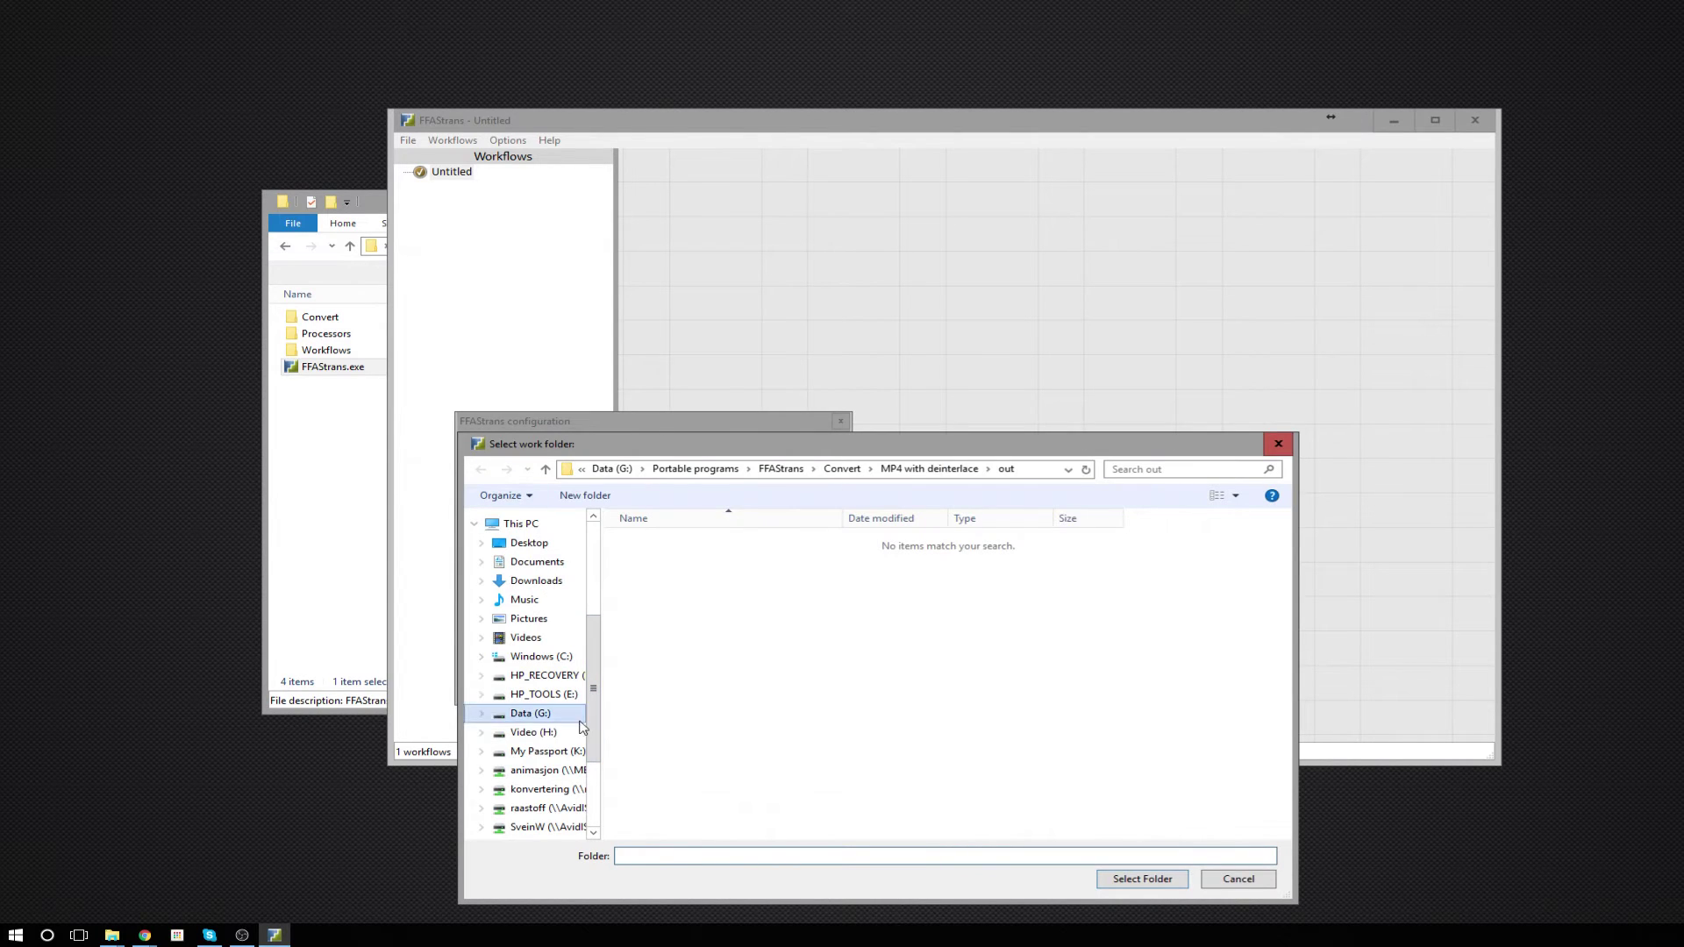
{"action": "left_click", "coordinate": [530, 714]}
{"action": "scroll", "coordinate": [693, 830], "scroll_direction": "down", "scroll_amount": 3}
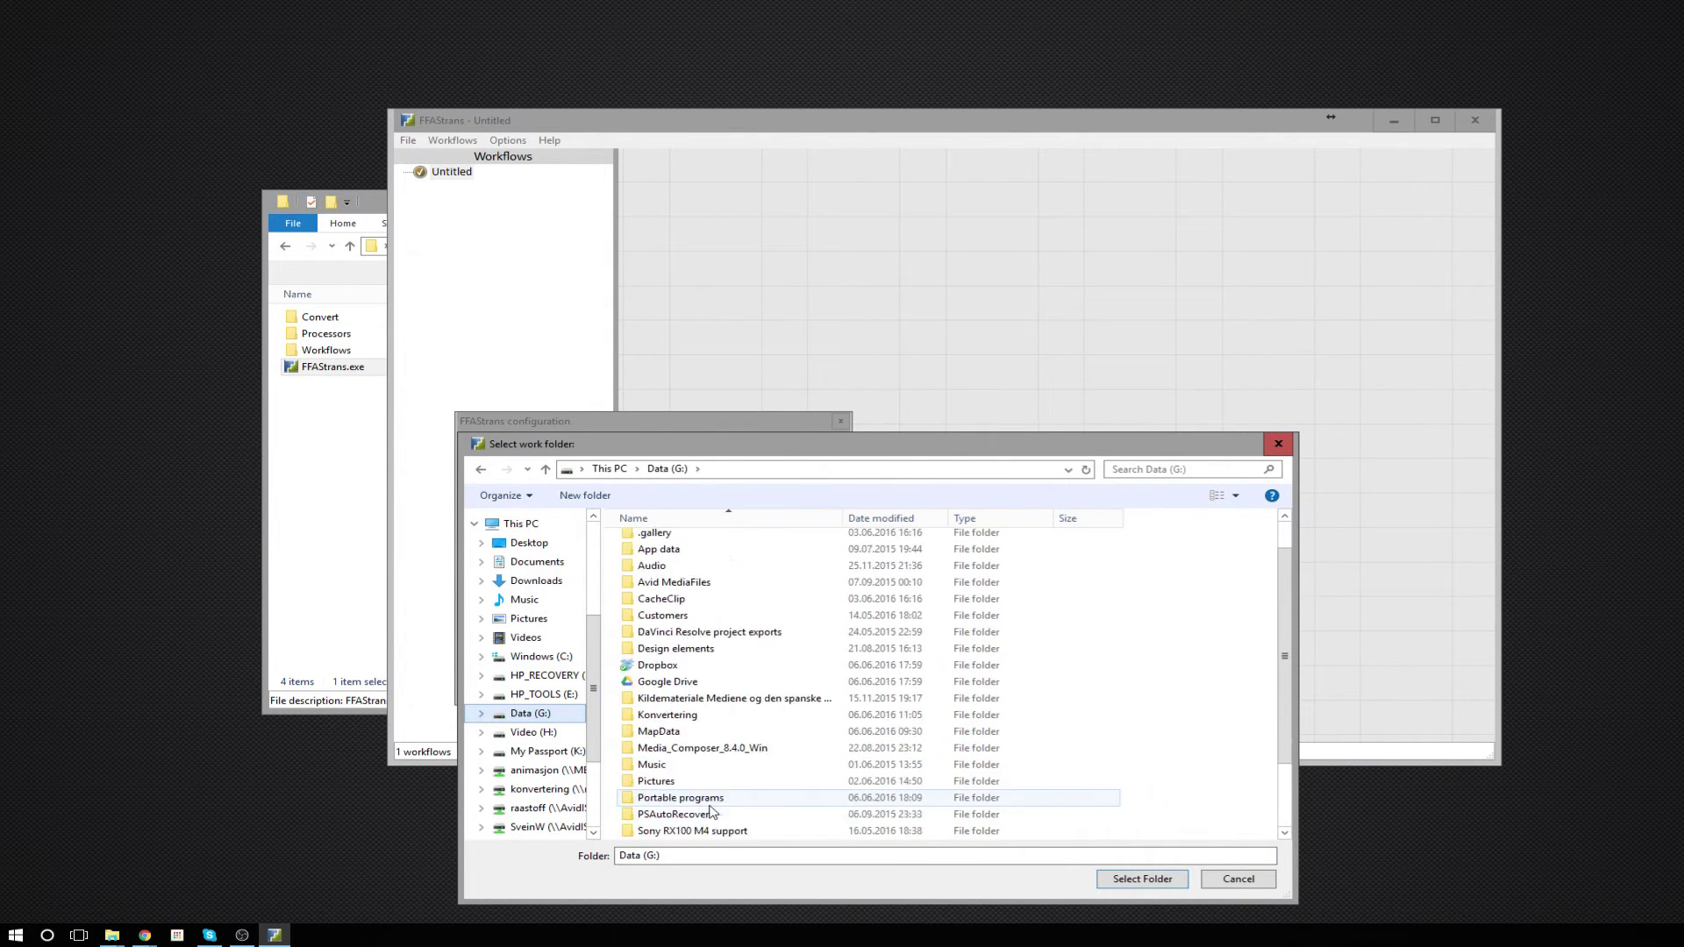
{"action": "left_click", "coordinate": [689, 798]}
{"action": "left_click", "coordinate": [1140, 880]}
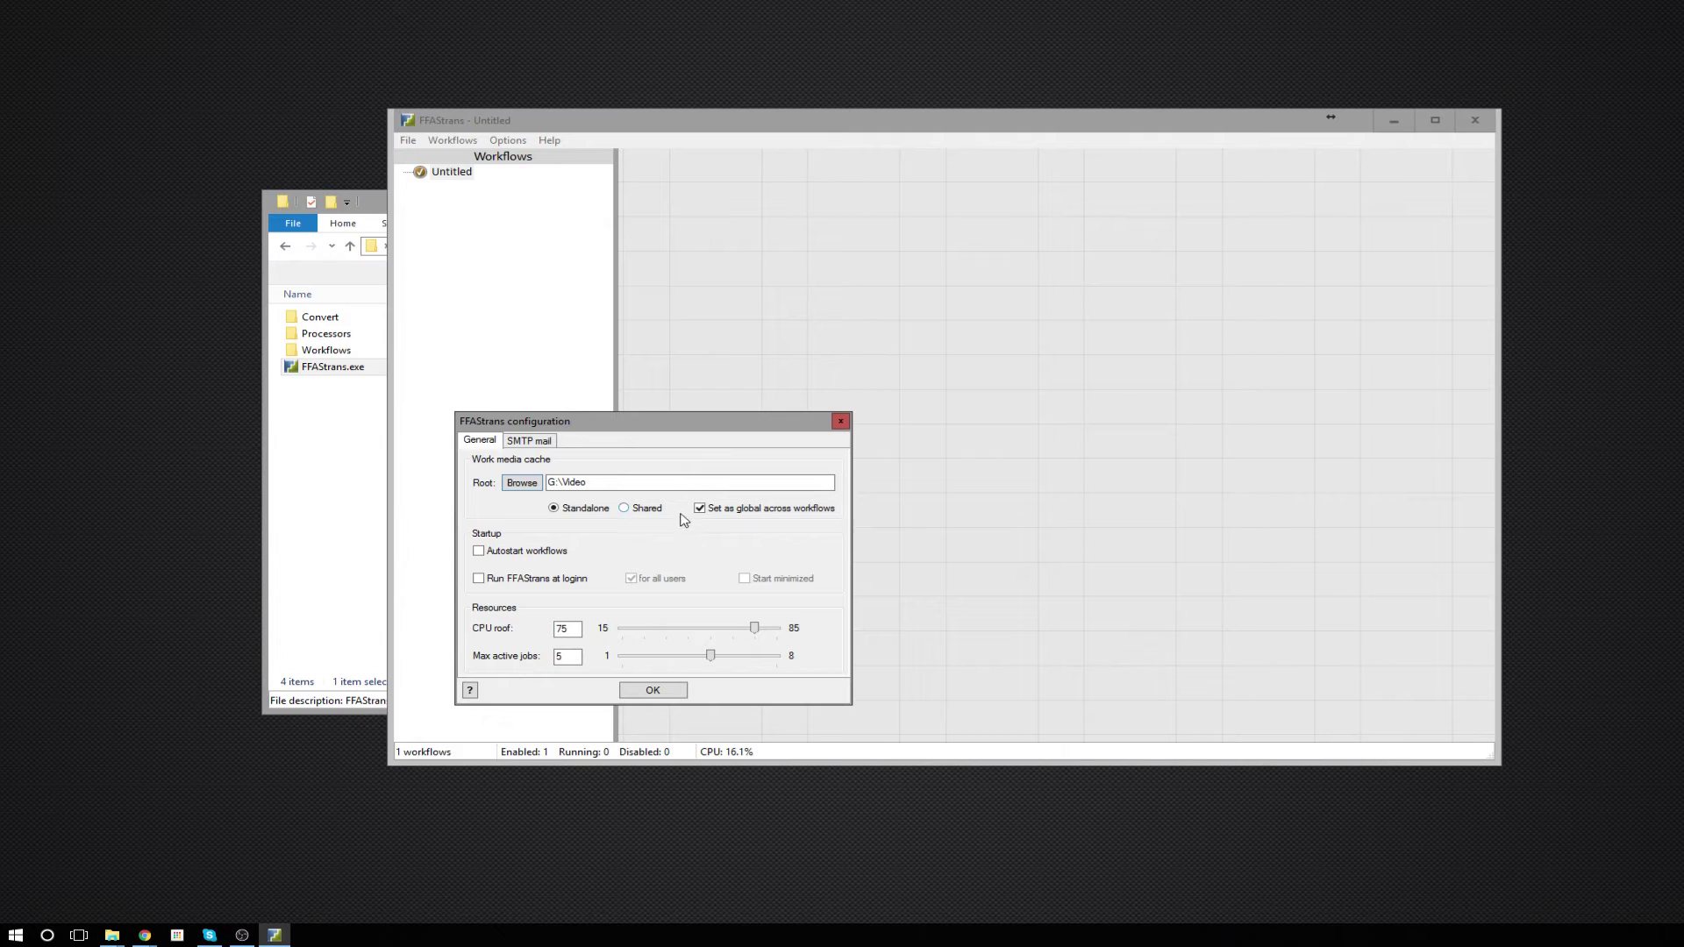
{"action": "key", "text": "Return"}
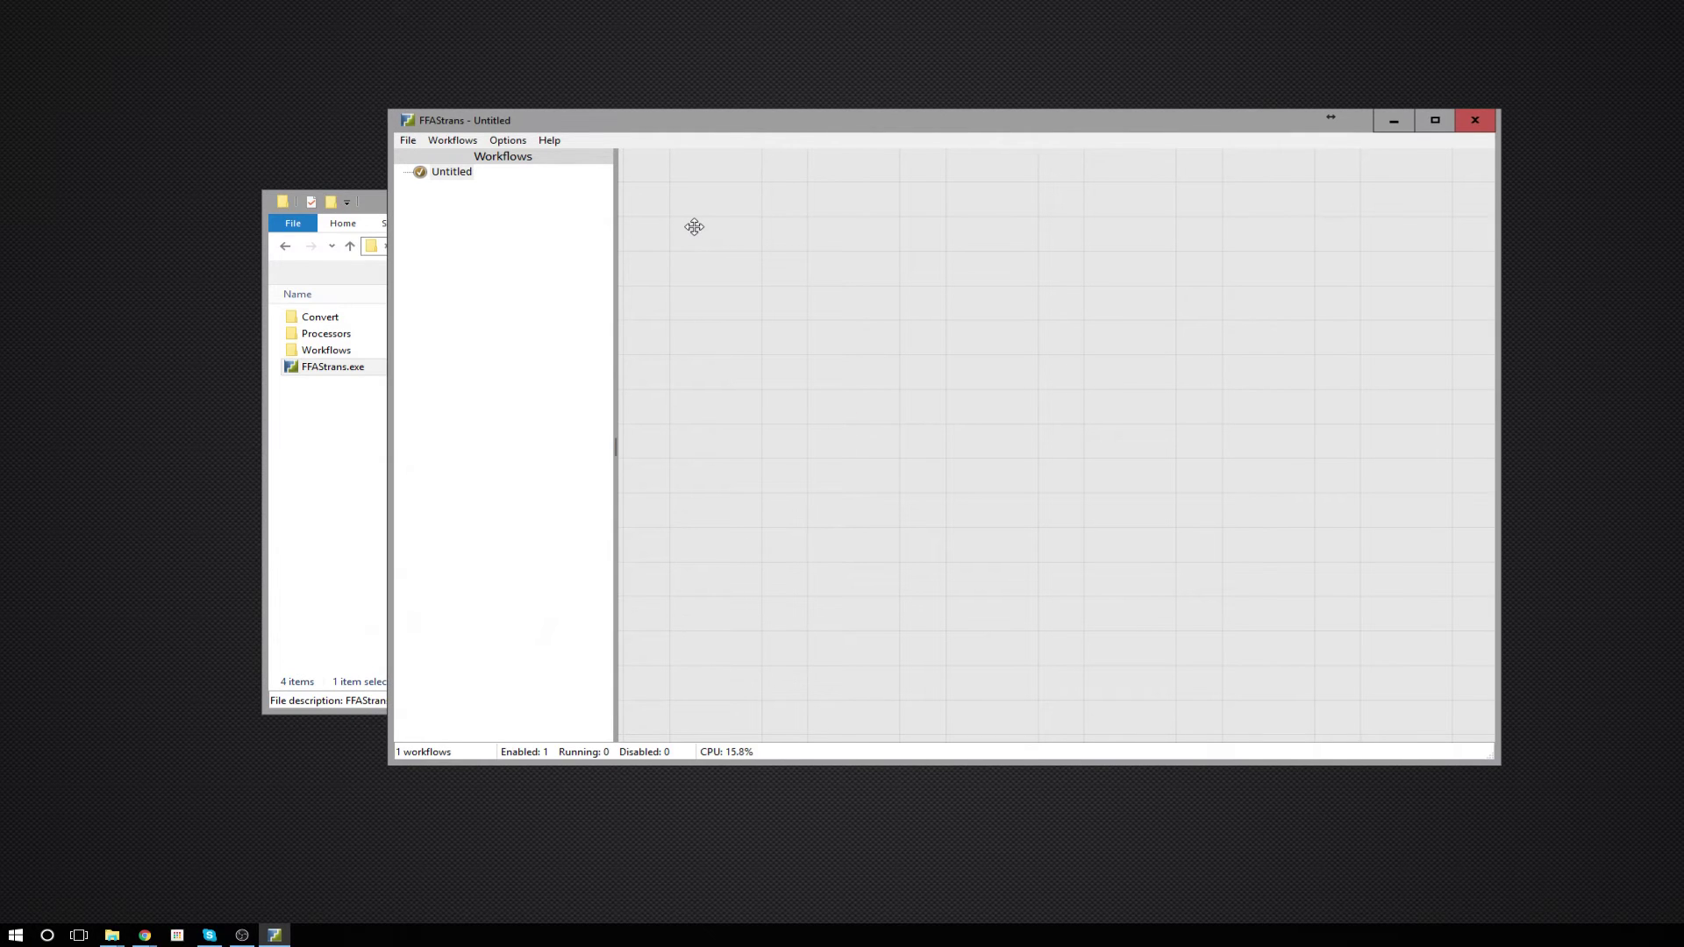
Step: Rename the Untitled workflow to 'MP4 with deinterlace'
{"action": "left_click", "coordinate": [452, 175]}
{"action": "left_click", "coordinate": [453, 177]}
{"action": "type", "text": "MP4 with deinterlace"}
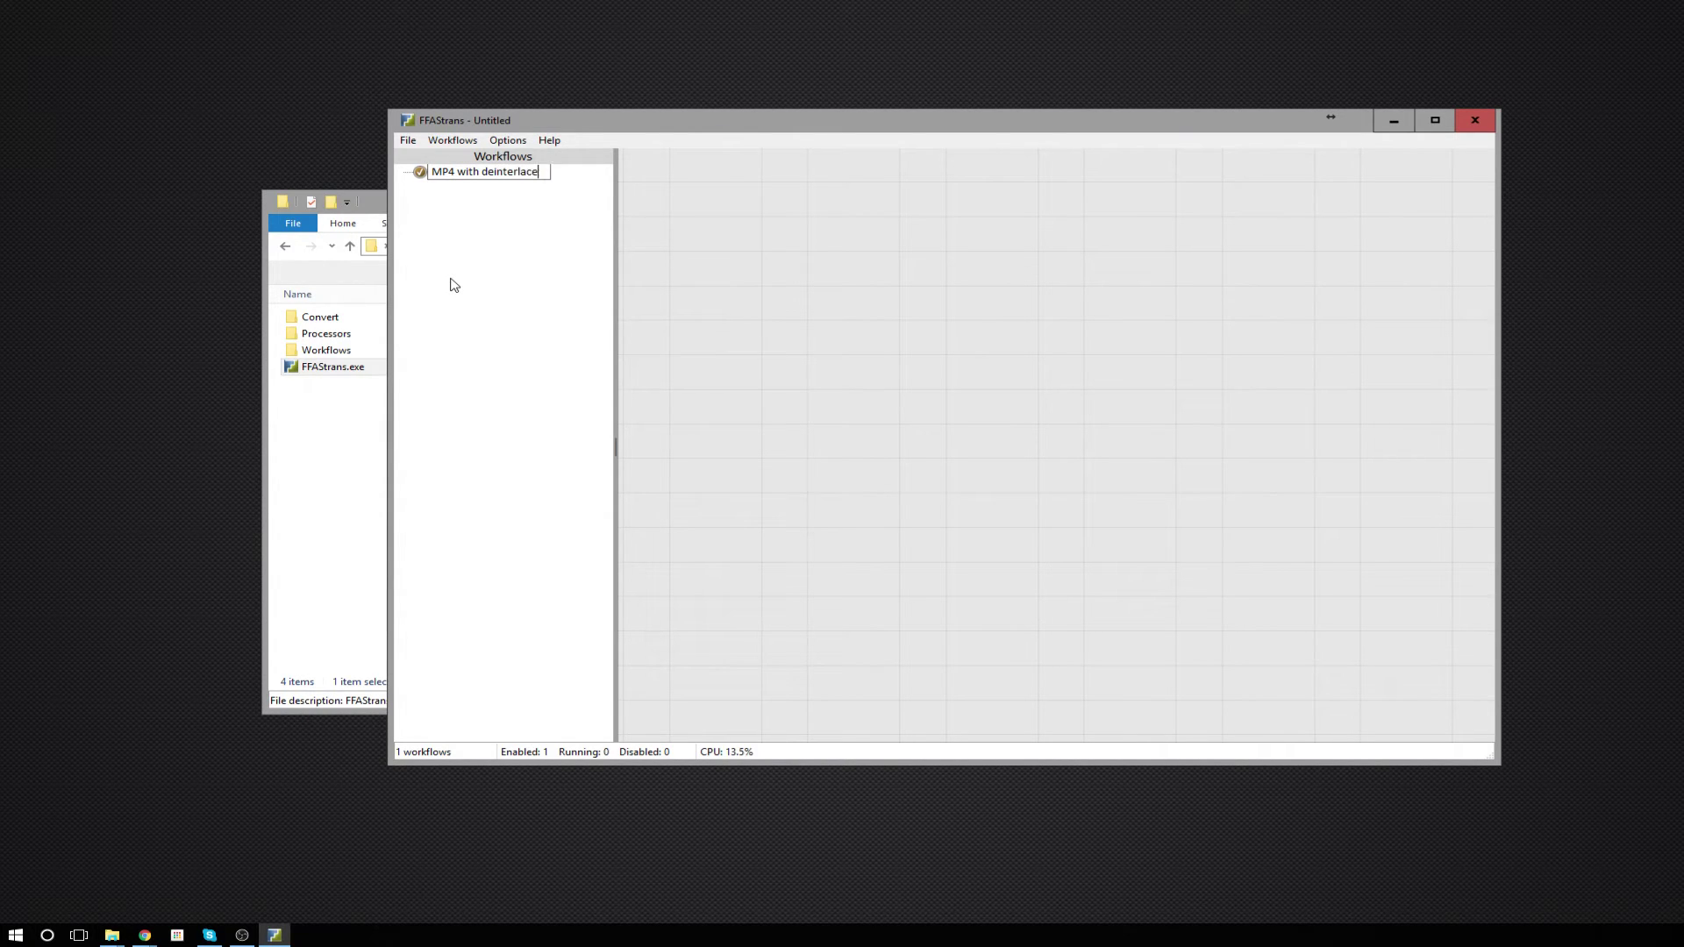
{"action": "key", "text": "Return"}
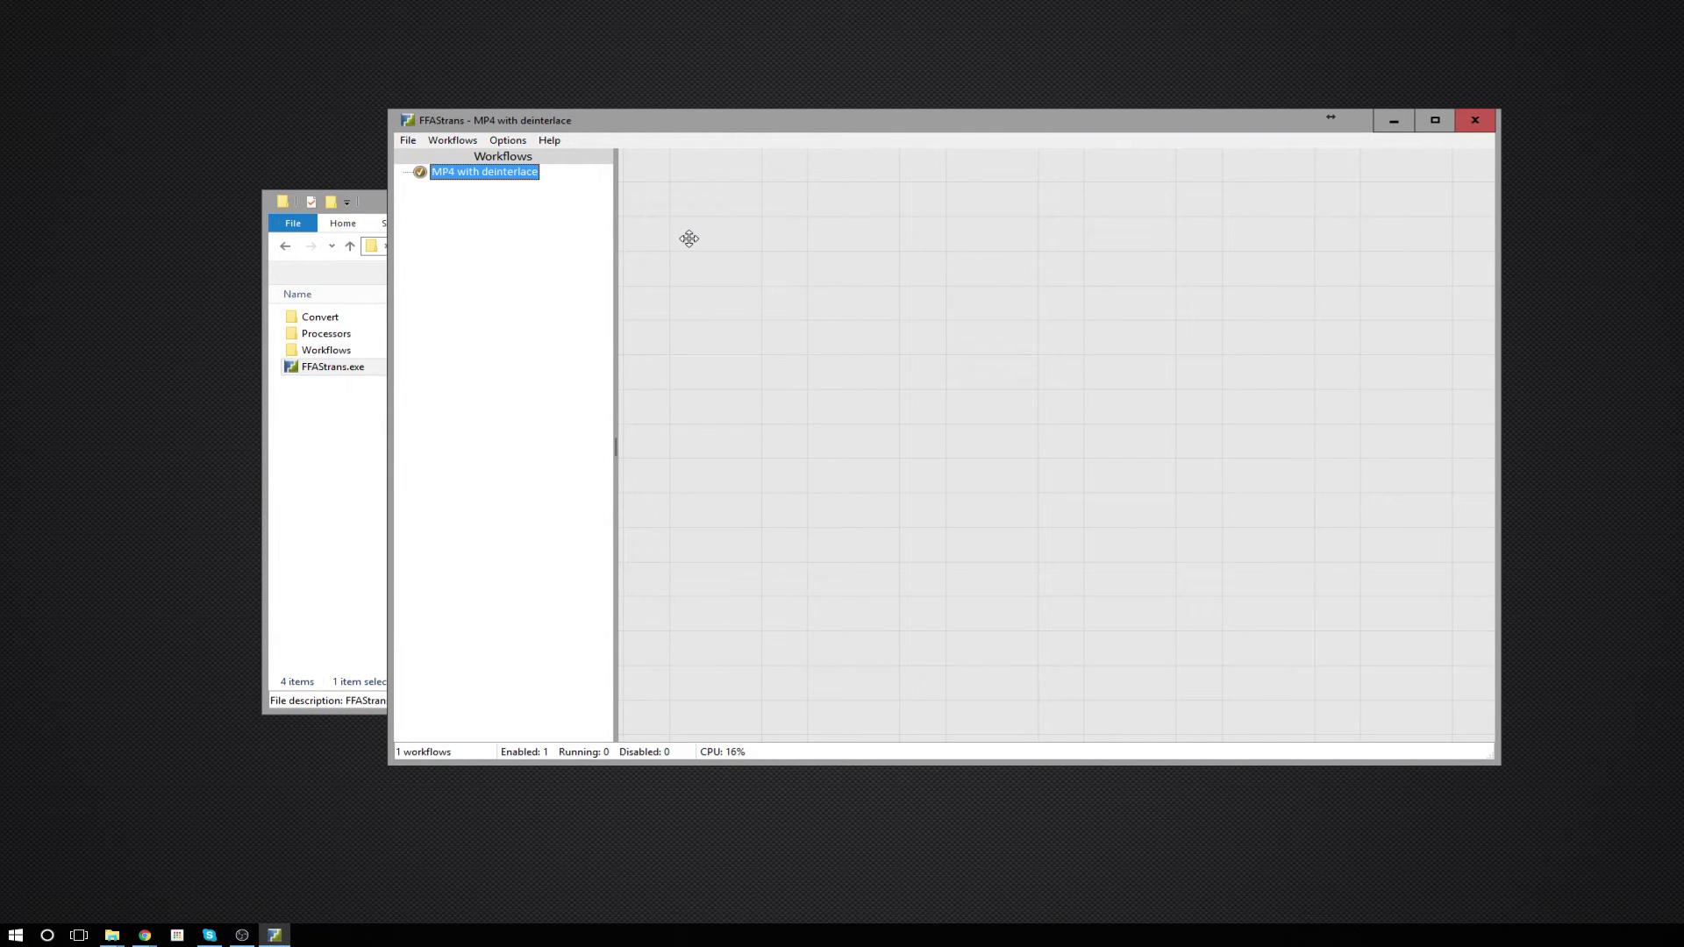
Step: Show the Insert processor > Monitors choices on the empty canvas
{"action": "right_click", "coordinate": [690, 240]}
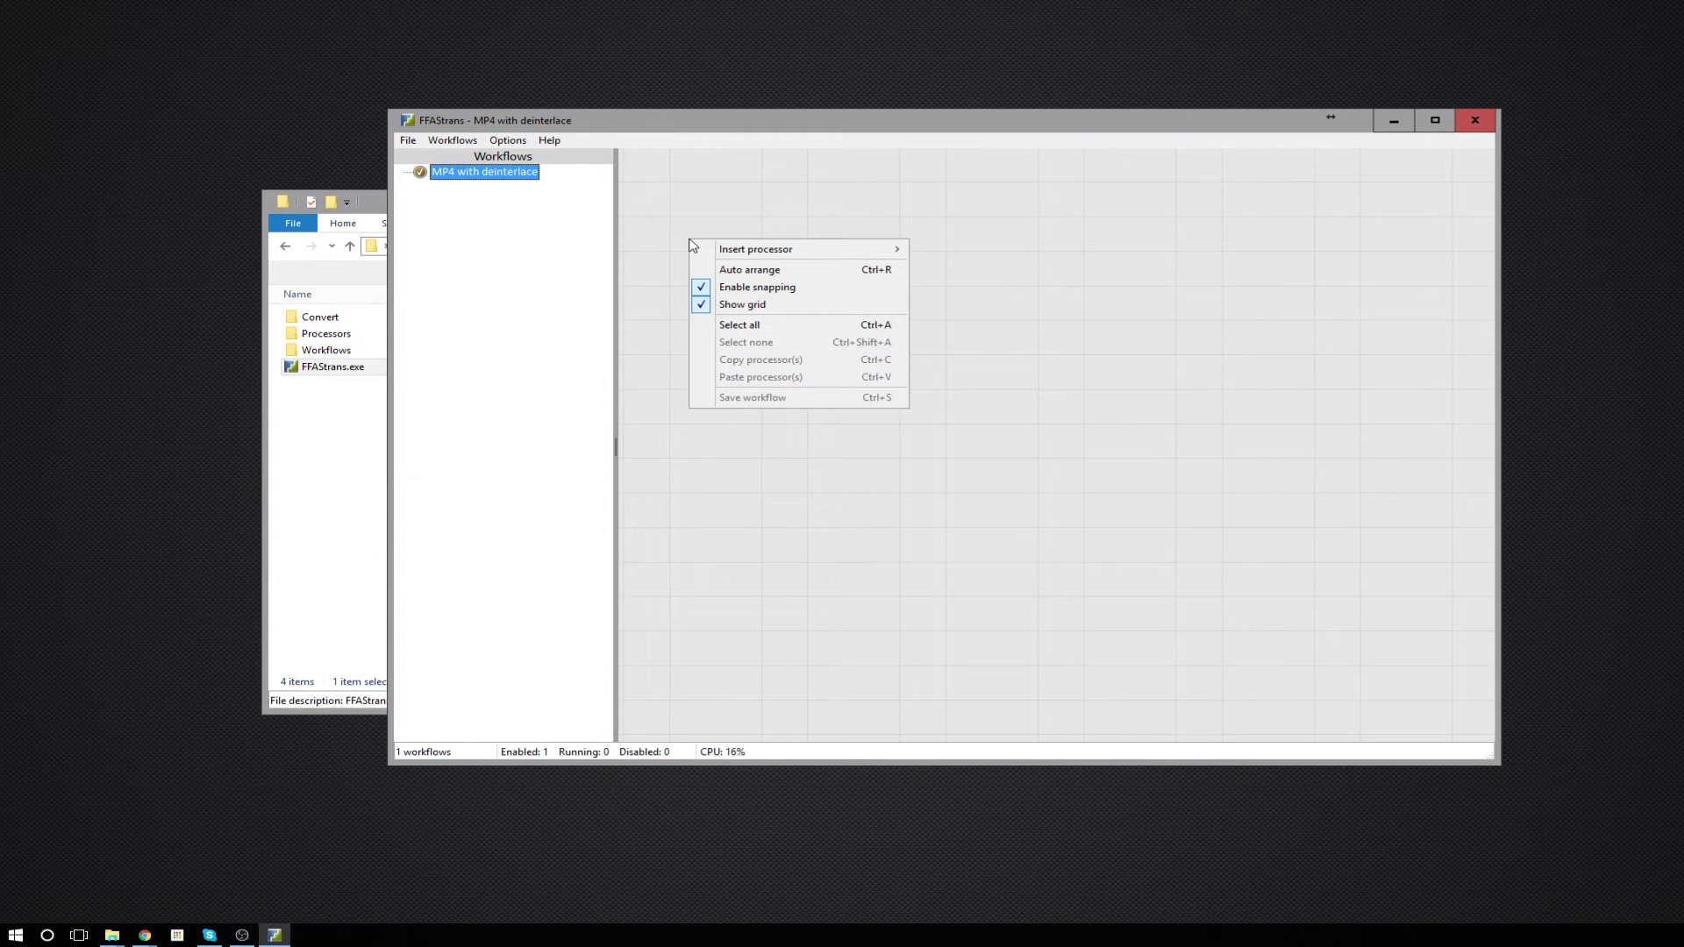
{"action": "mouse_move", "coordinate": [754, 252]}
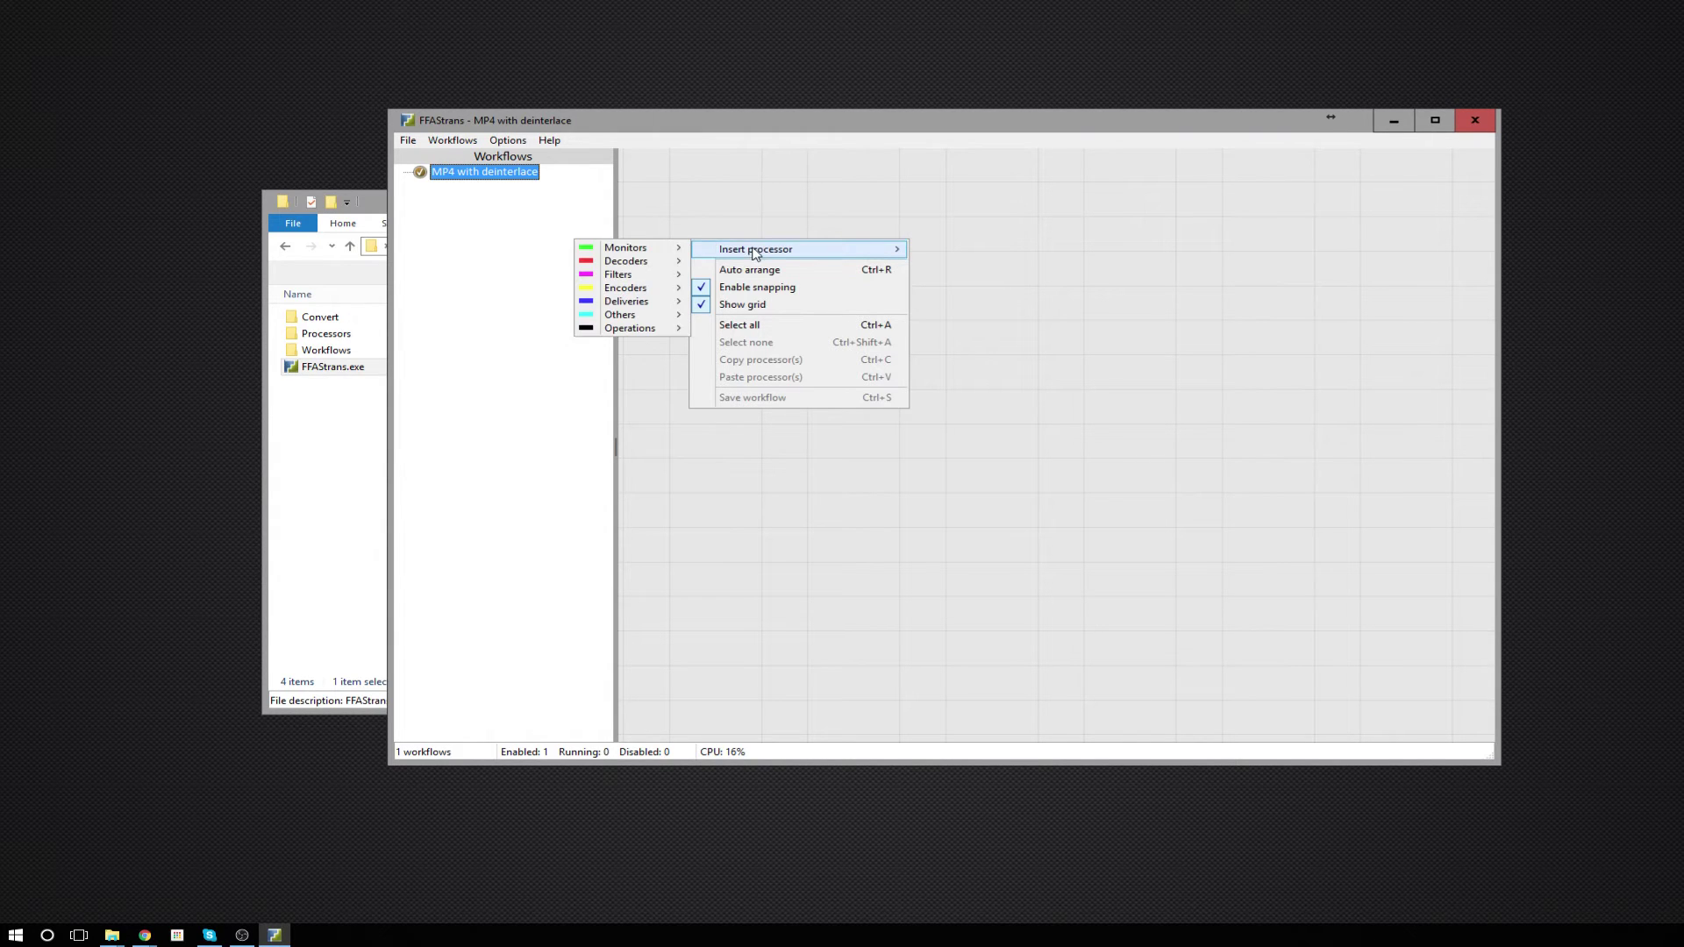
{"action": "mouse_move", "coordinate": [675, 252]}
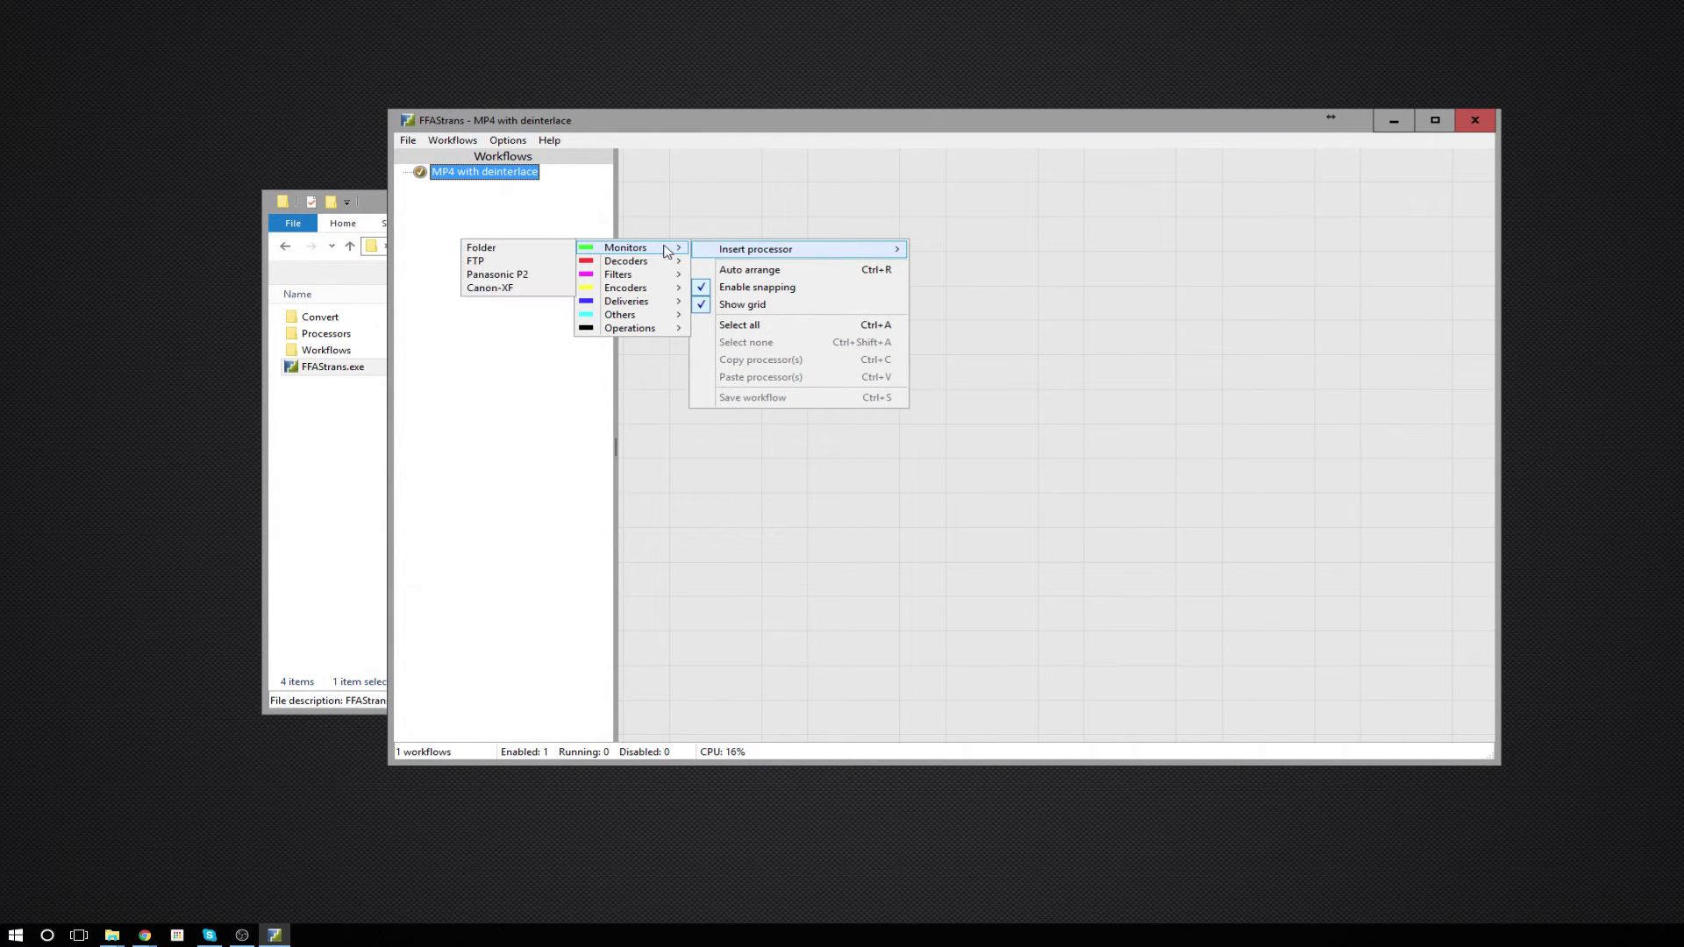
Step: Add a Folder monitor watching the 'MP4 with deinterlace\in' folder
{"action": "left_click", "coordinate": [516, 250]}
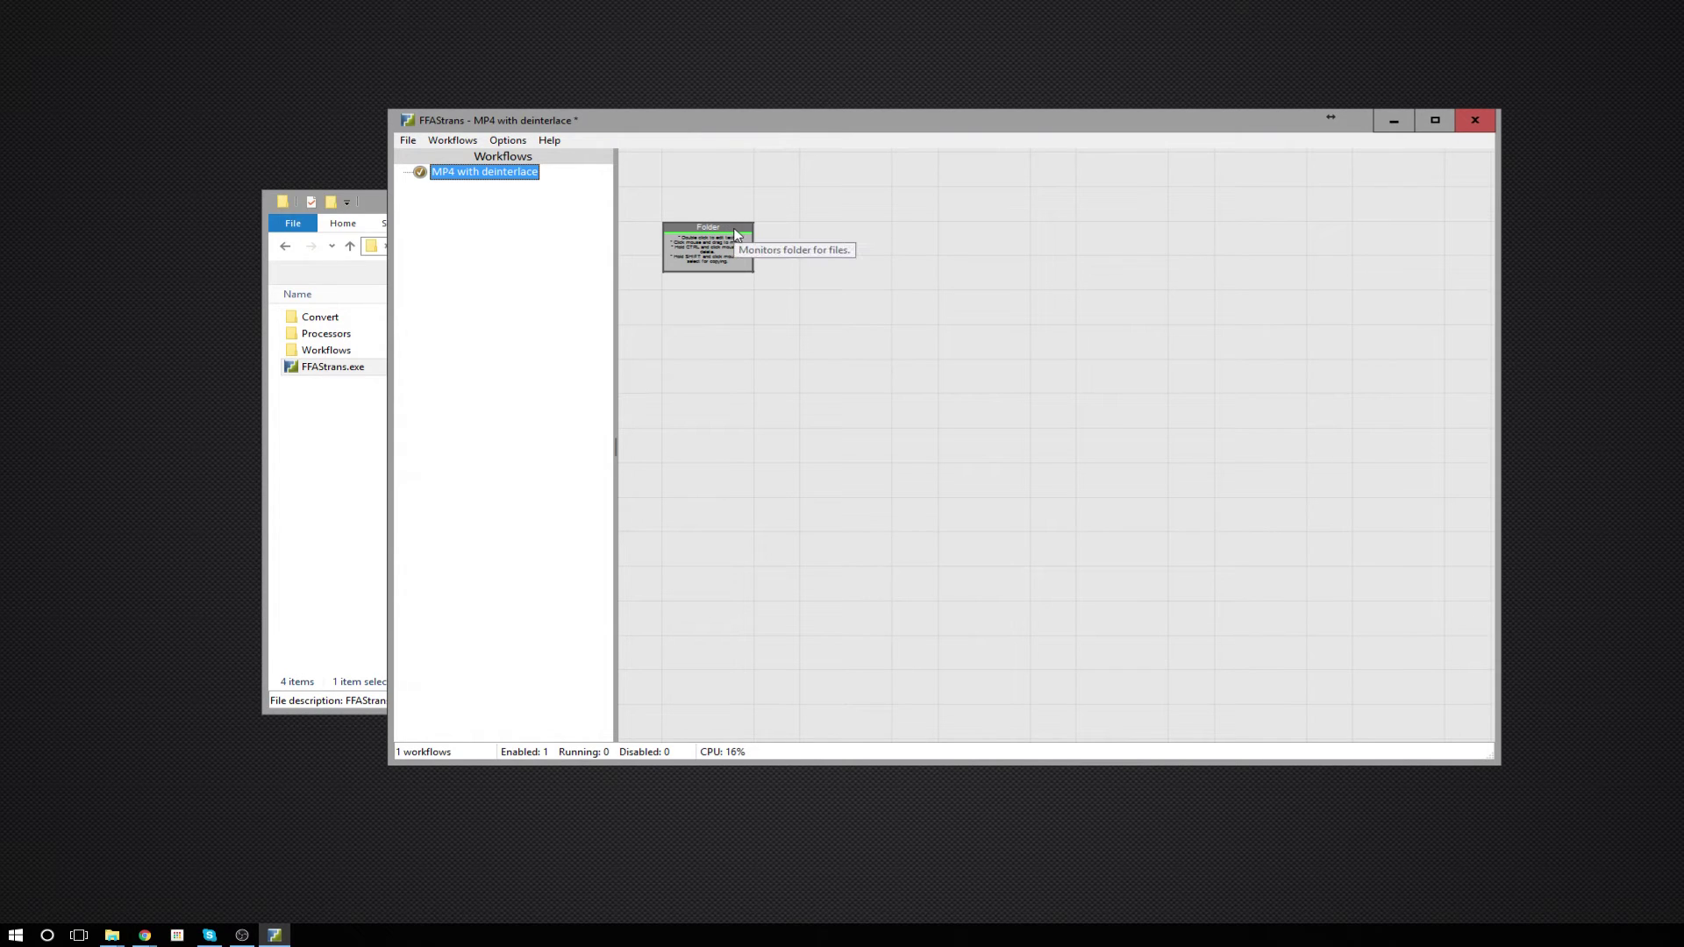
{"action": "double_click", "coordinate": [734, 231]}
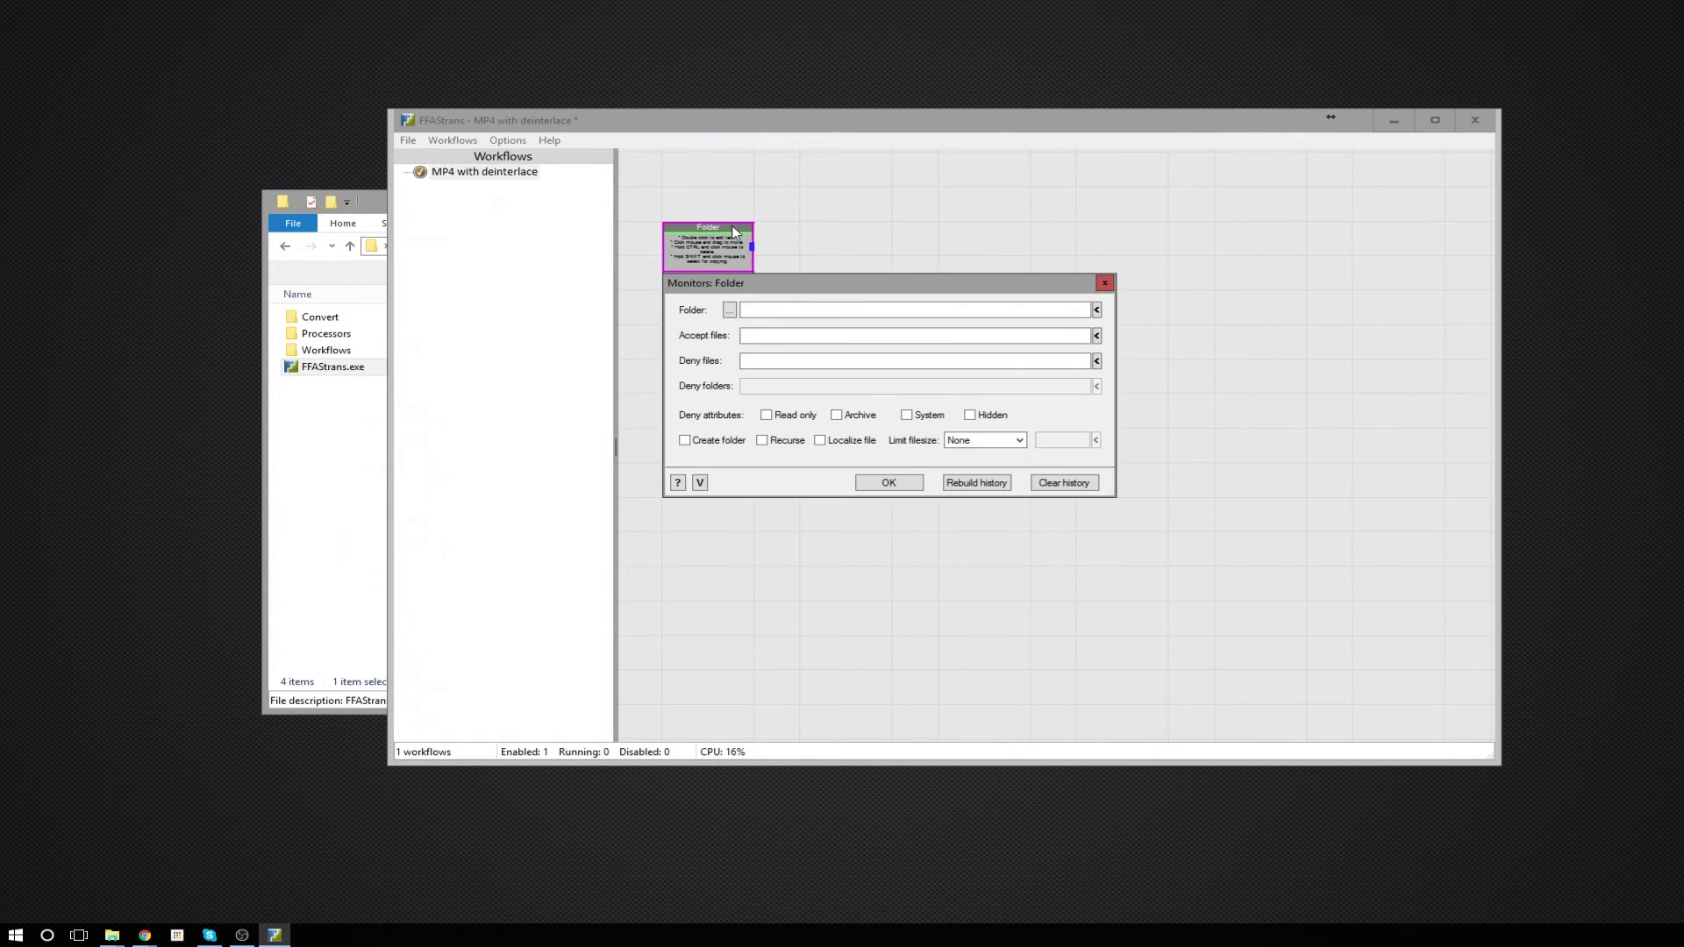
{"action": "left_click", "coordinate": [729, 310]}
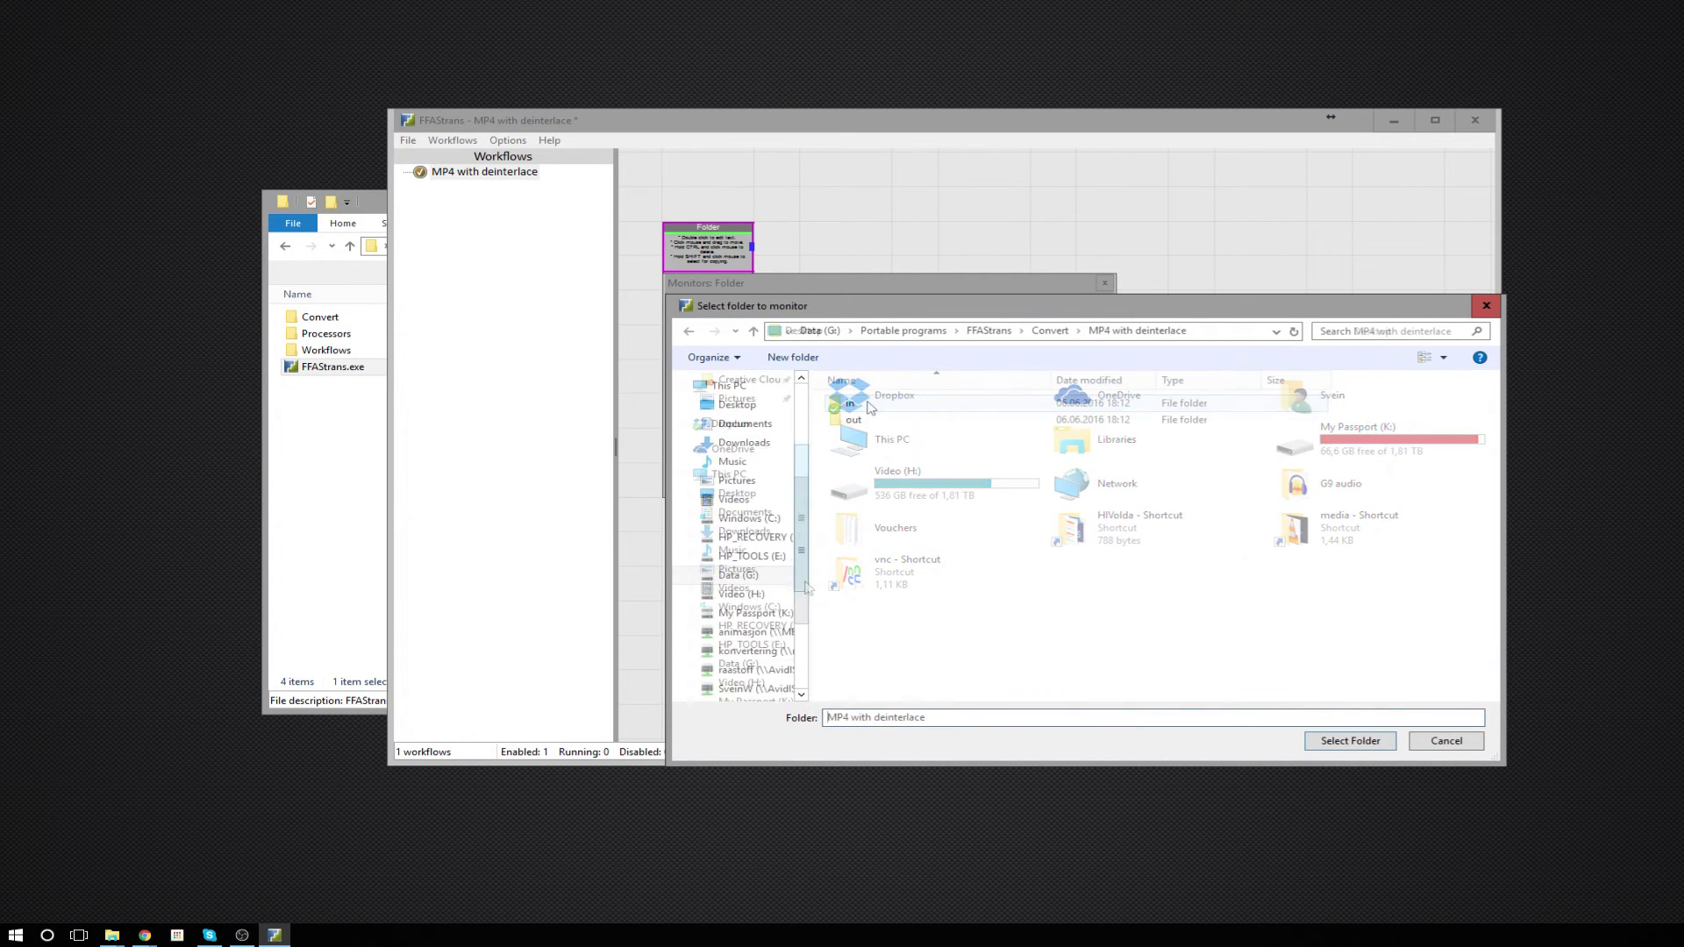
{"action": "double_click", "coordinate": [871, 406]}
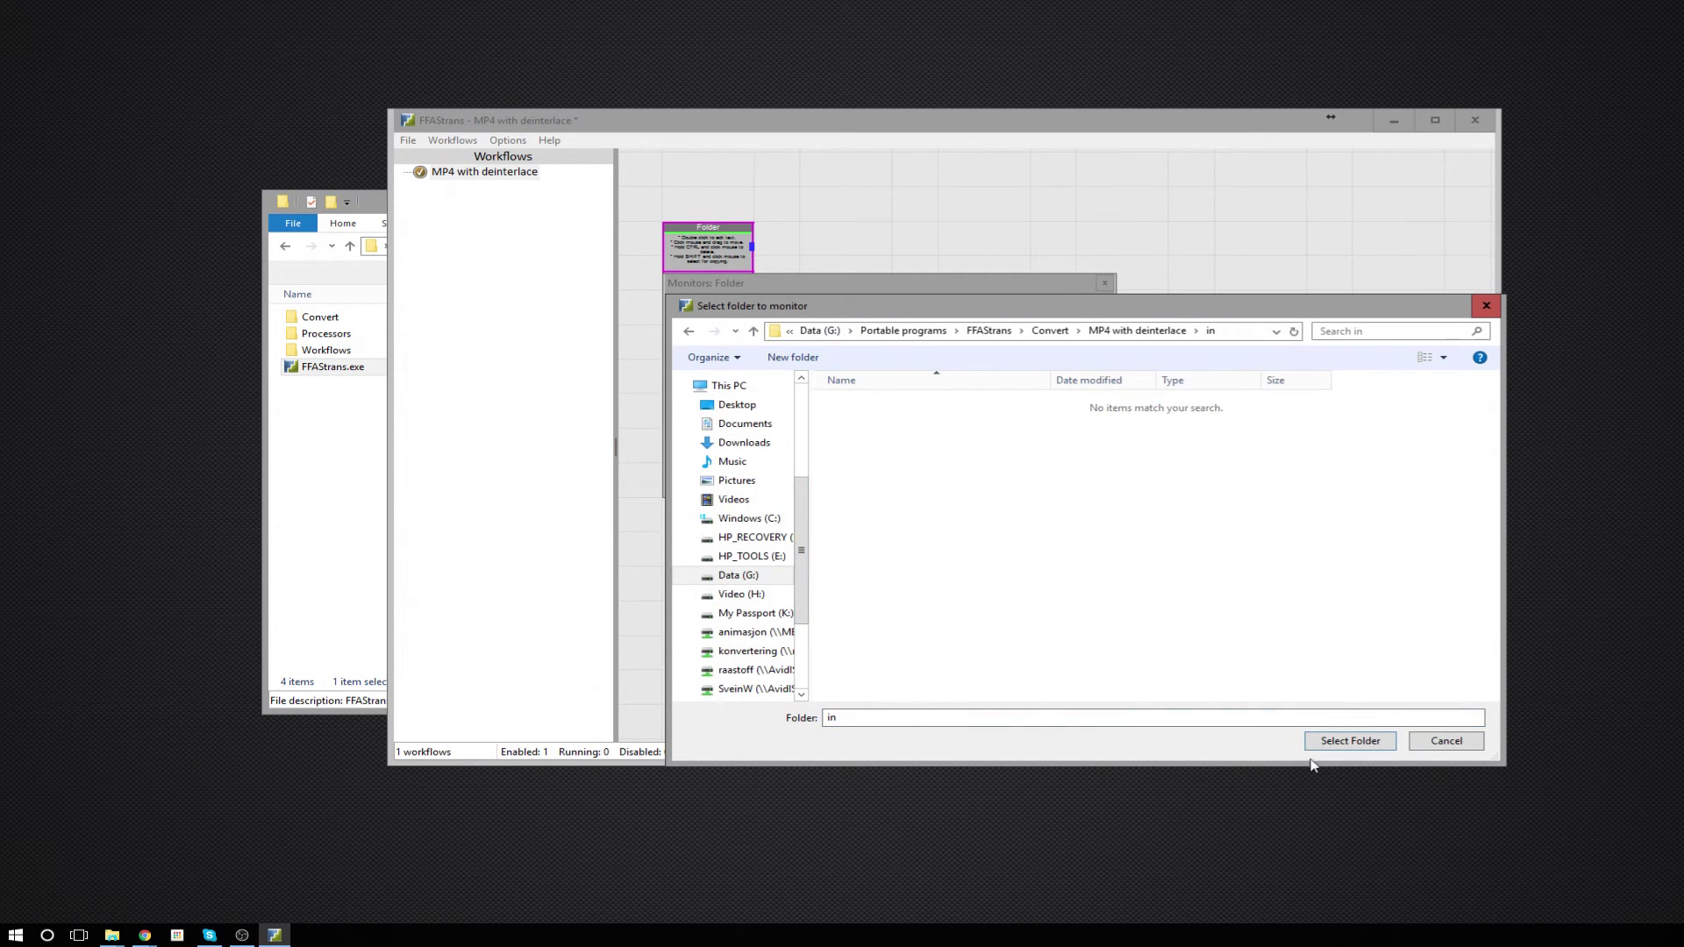
{"action": "left_click", "coordinate": [1350, 741]}
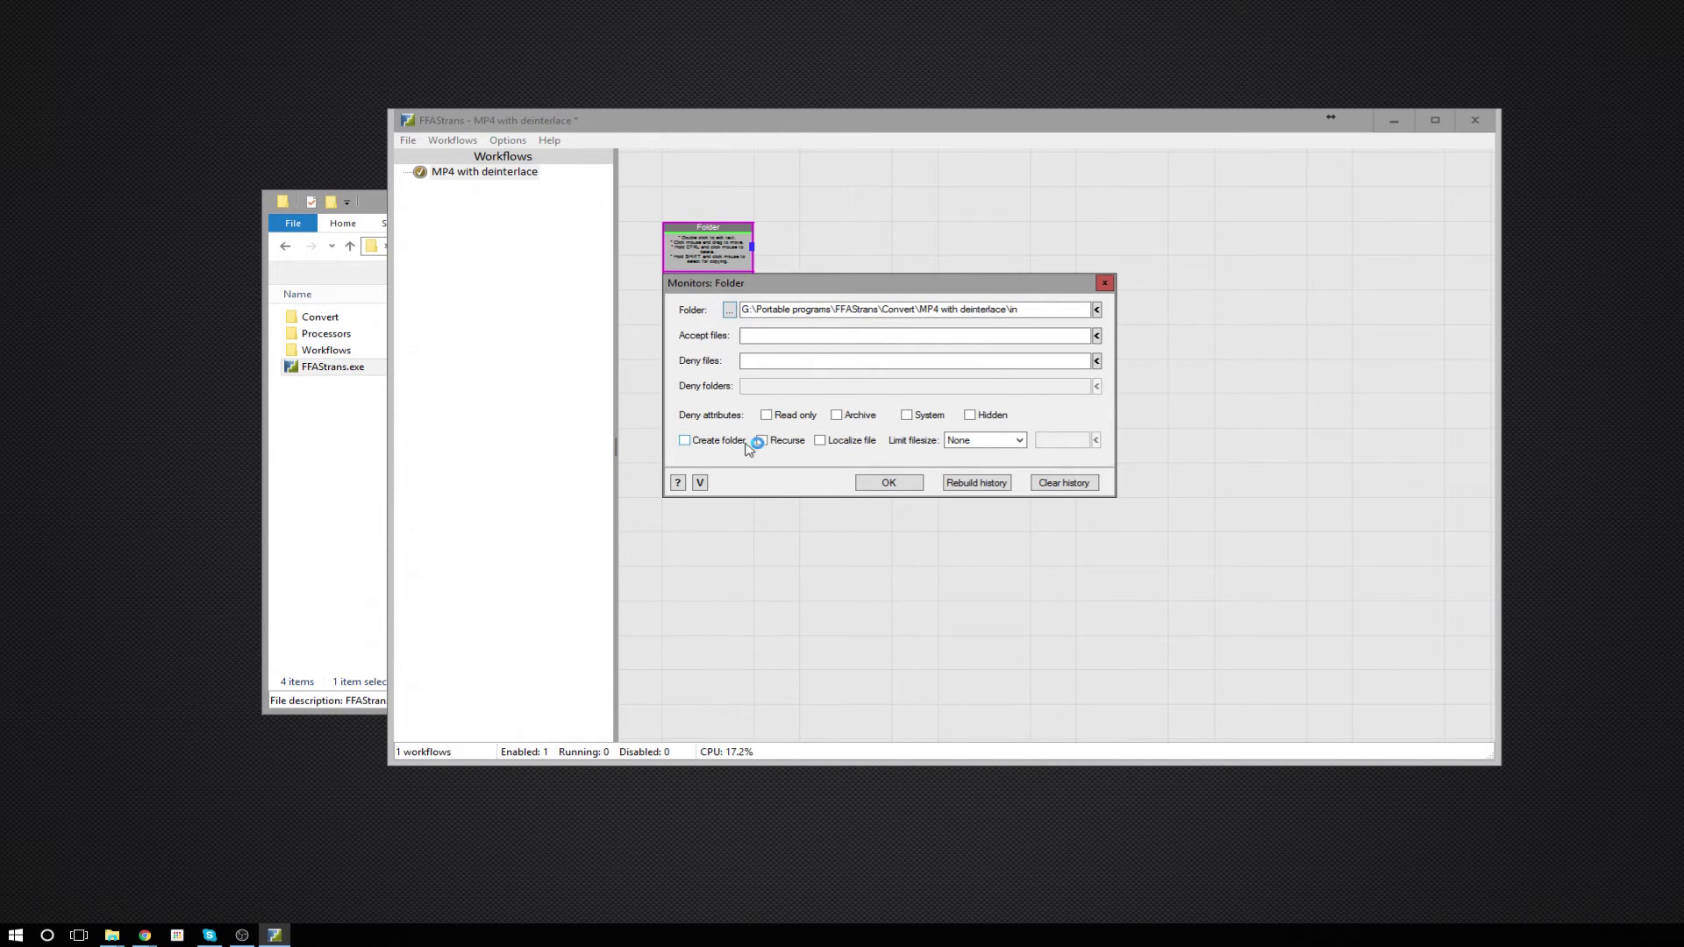
{"action": "left_click", "coordinate": [896, 478]}
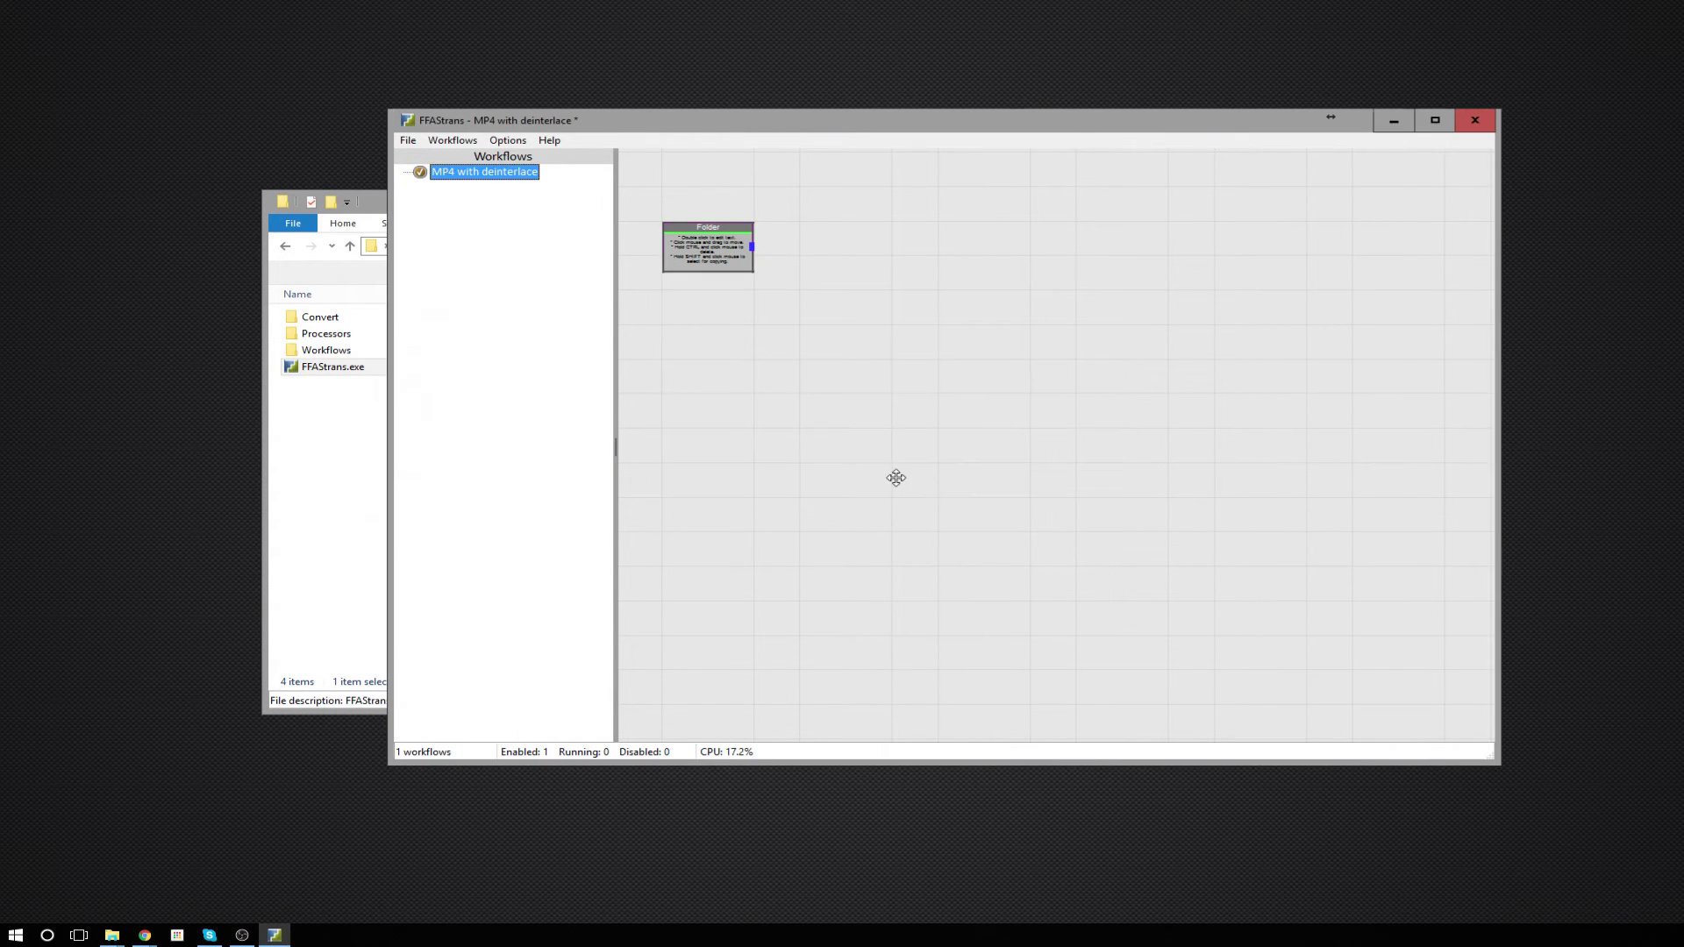
Step: Insert an A/V Media decoder from the Decoders menu onto the canvas
{"action": "right_click", "coordinate": [797, 245]}
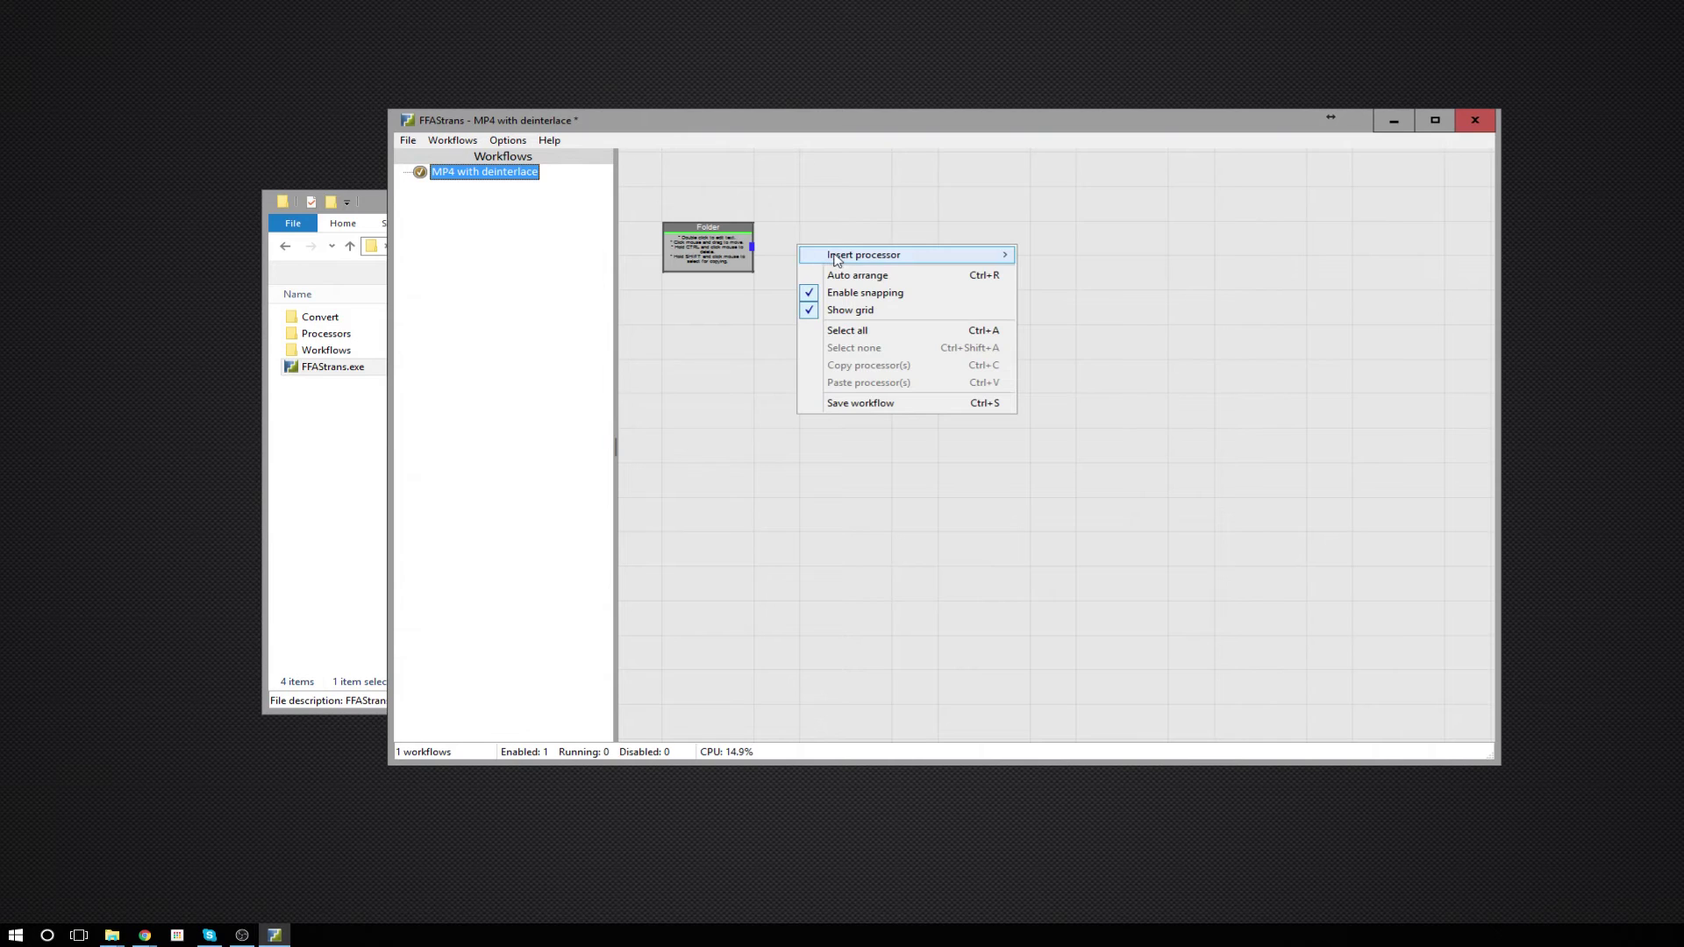
{"action": "mouse_move", "coordinate": [811, 259]}
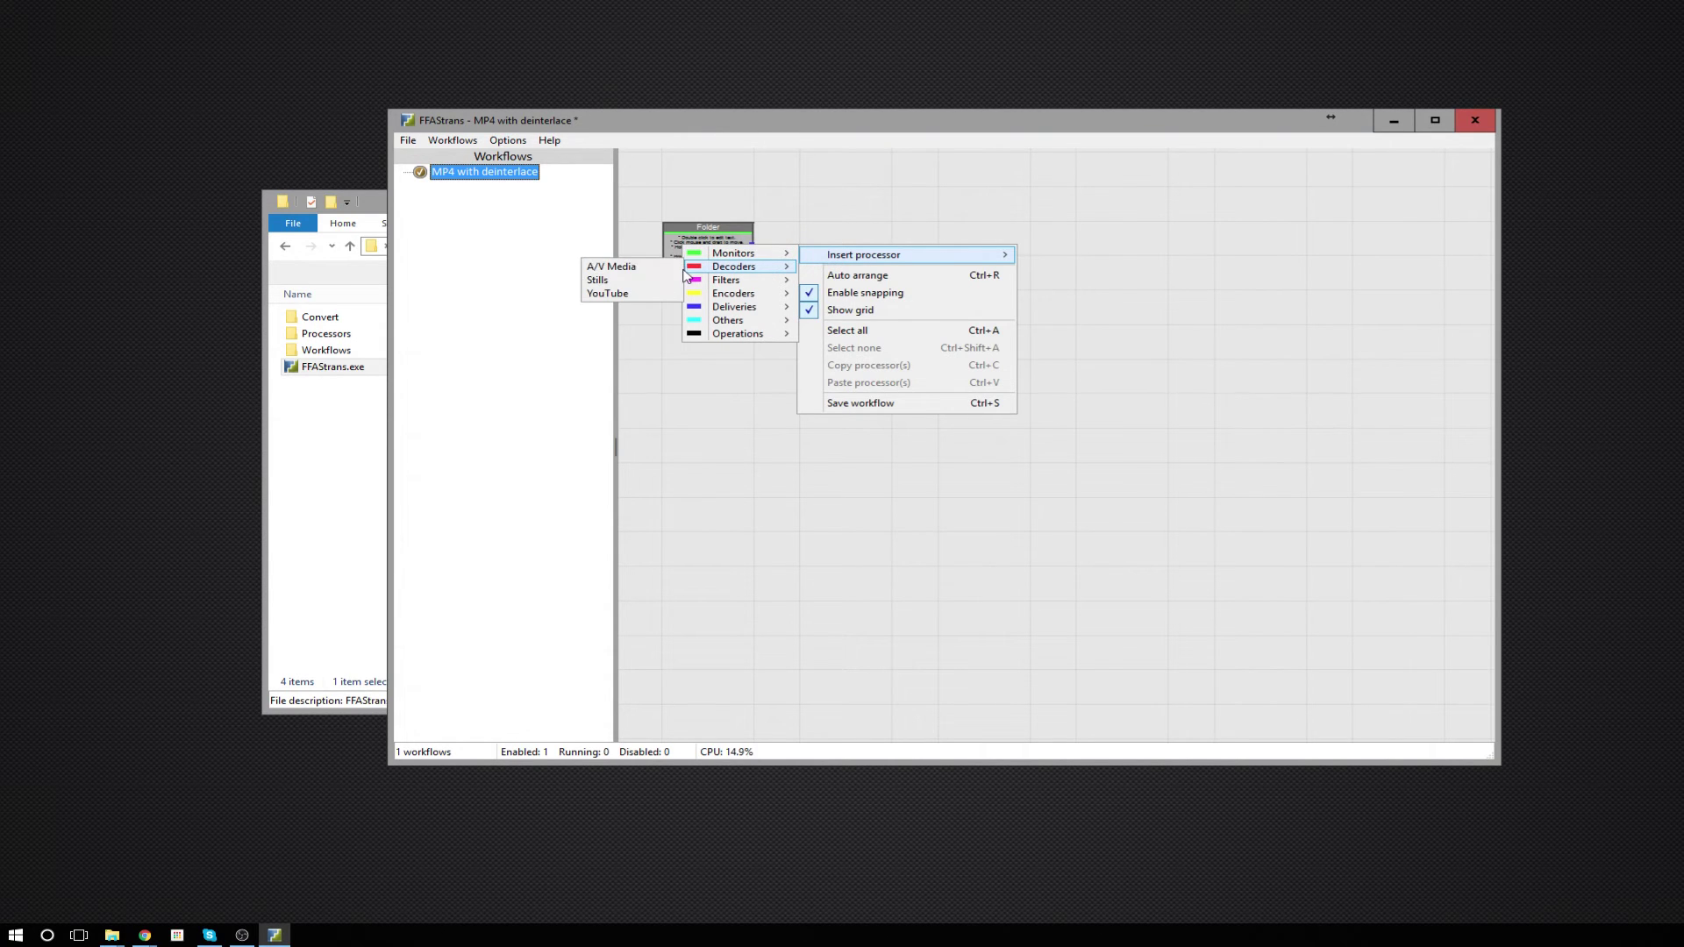
{"action": "left_click", "coordinate": [677, 272]}
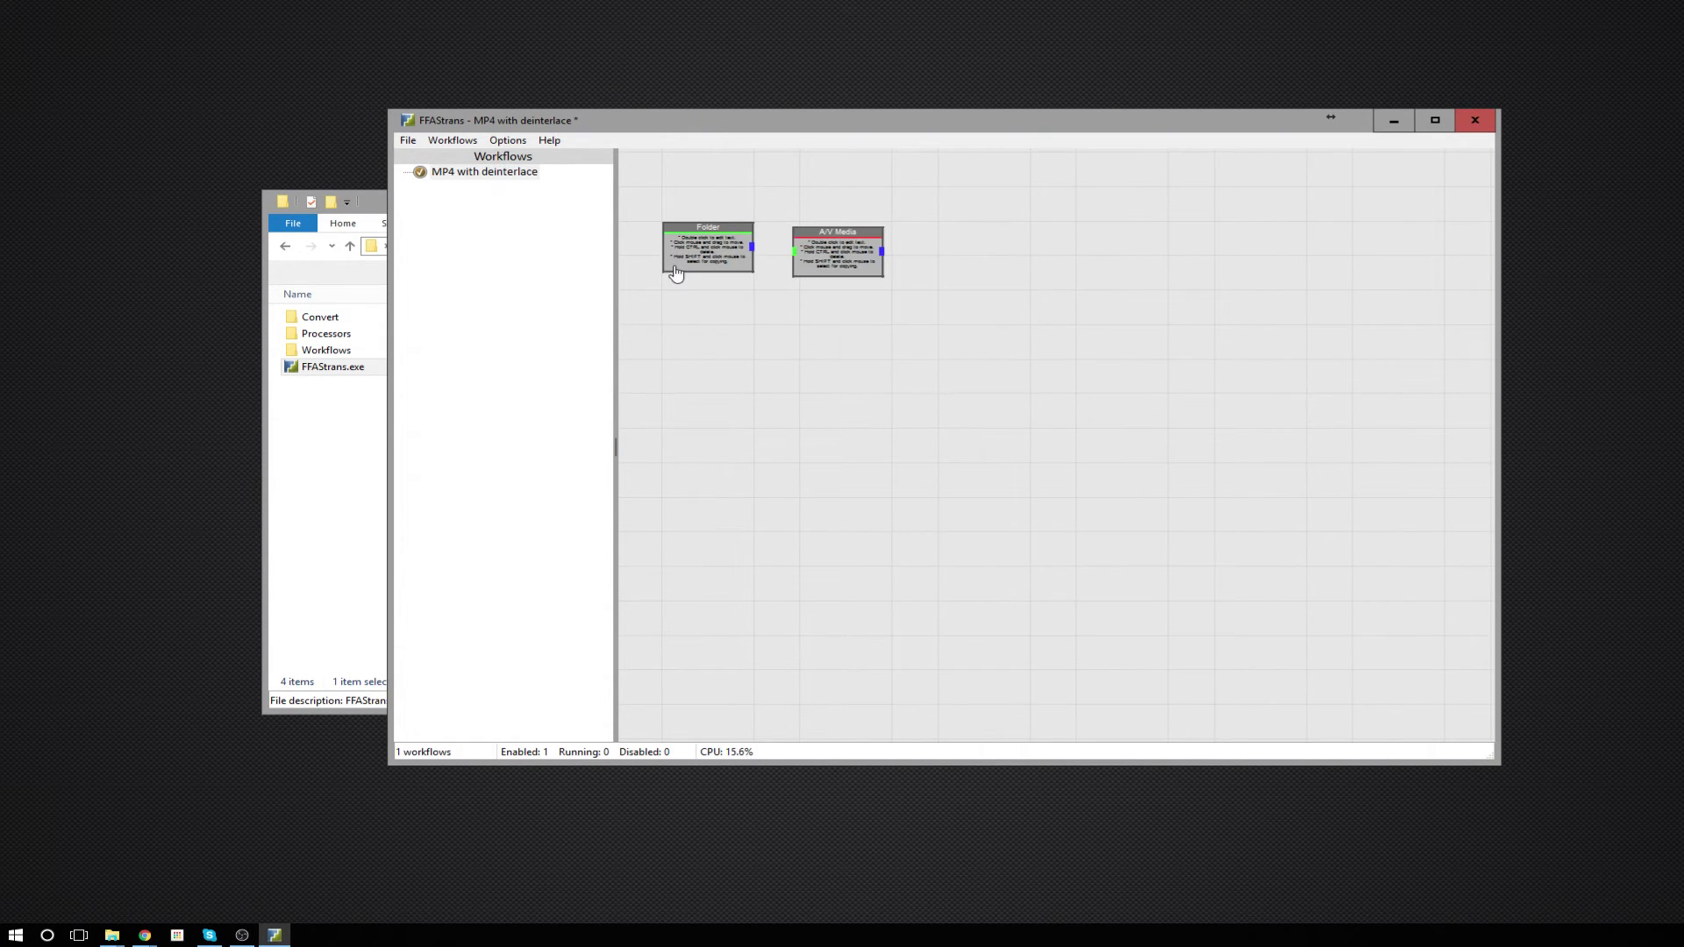
Step: Insert a Deinterlace filter from the Filters menu
{"action": "right_click", "coordinate": [931, 249]}
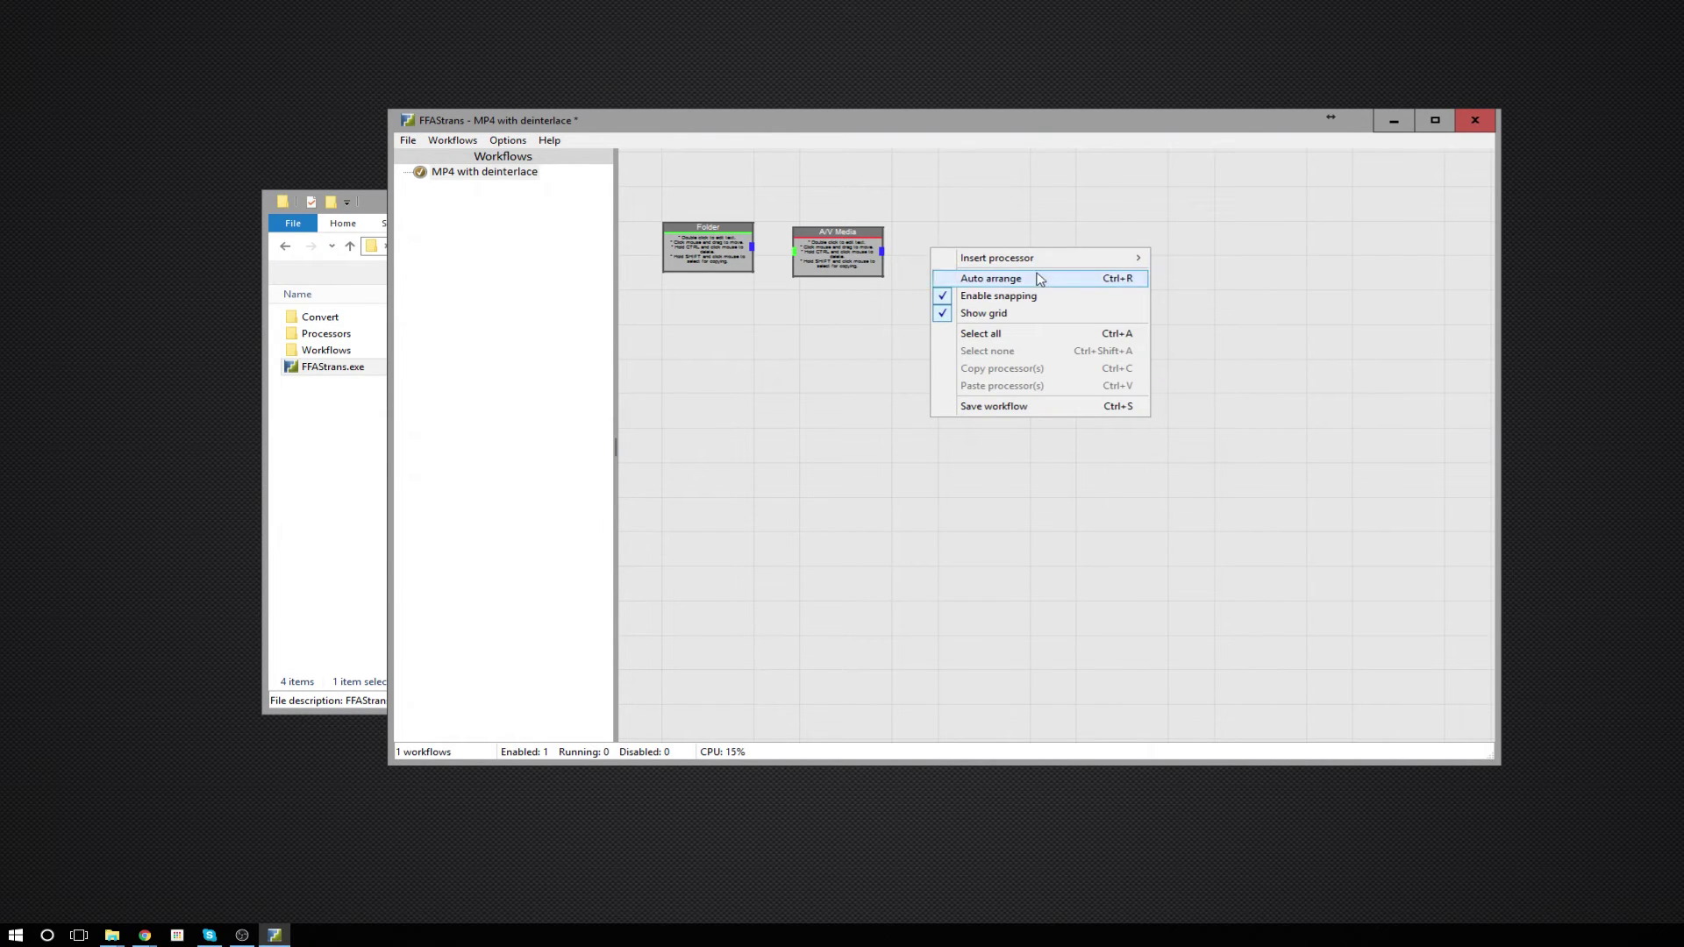
{"action": "mouse_move", "coordinate": [1000, 257]}
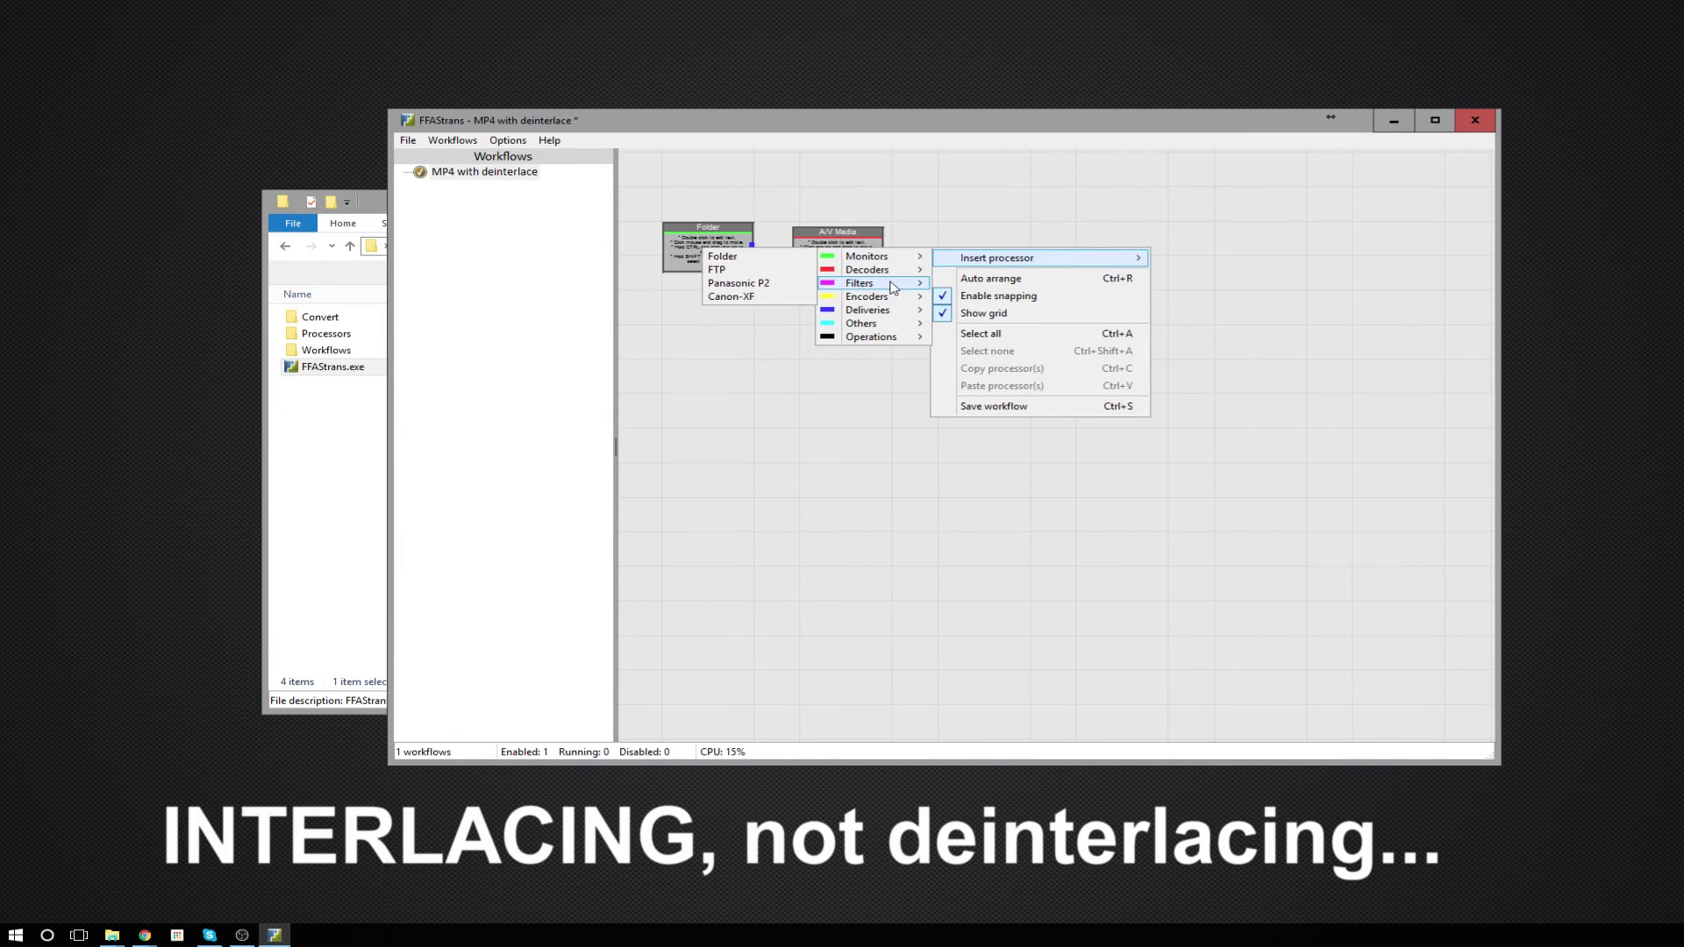
{"action": "mouse_move", "coordinate": [893, 287]}
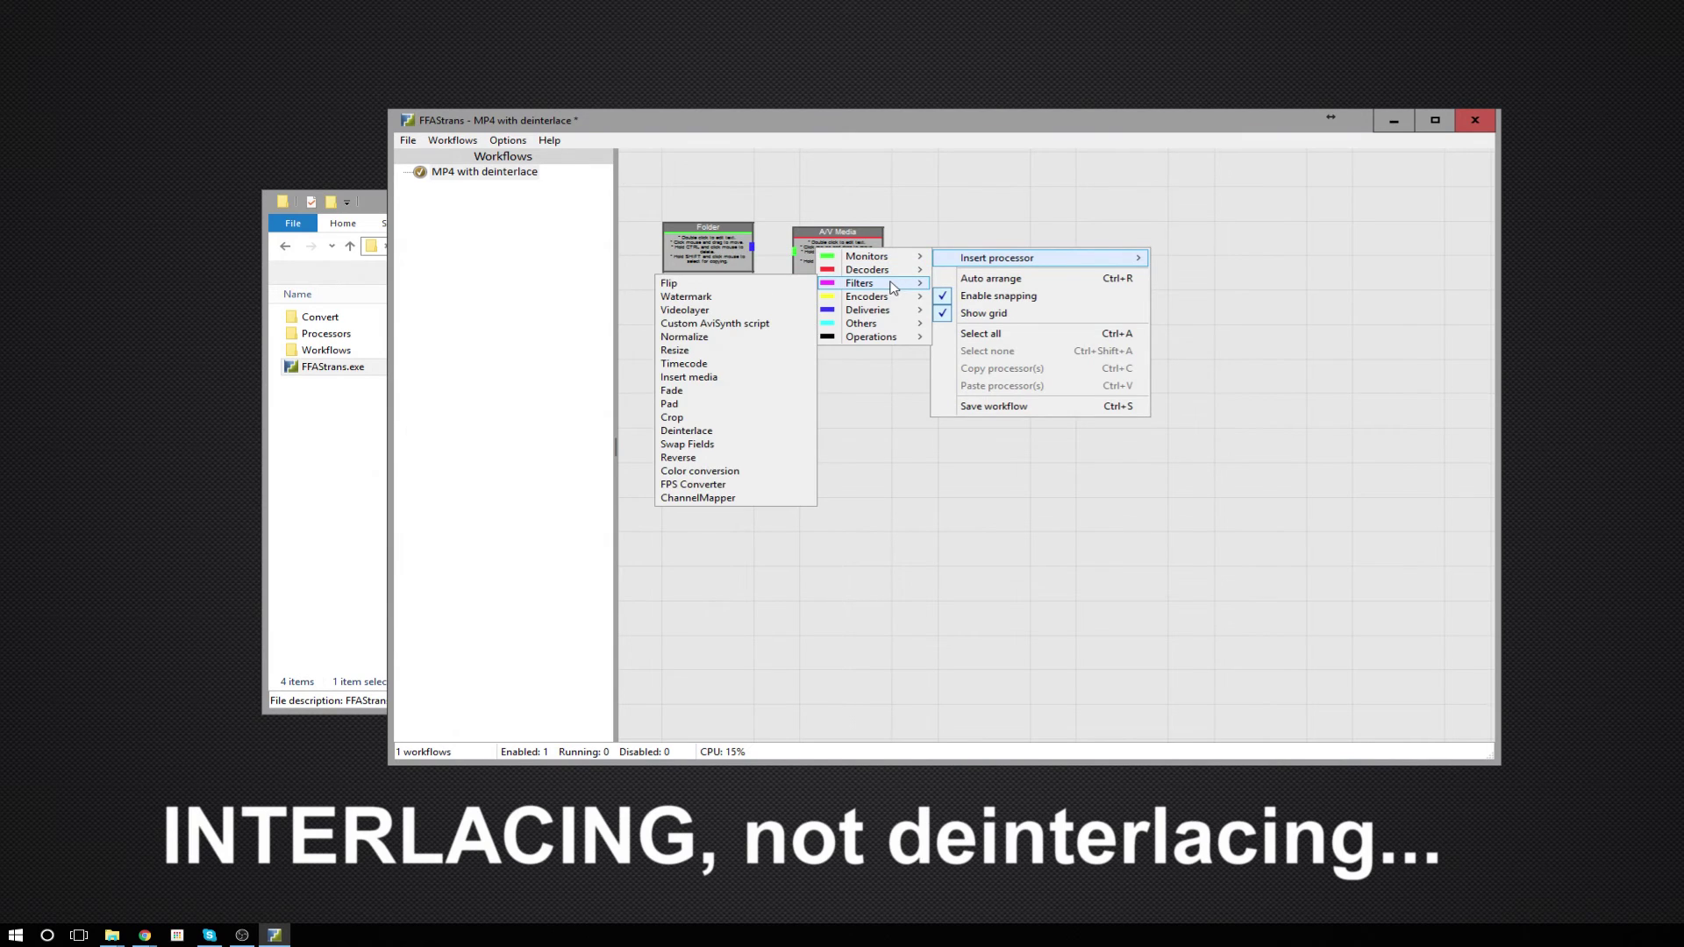
{"action": "left_click", "coordinate": [707, 436]}
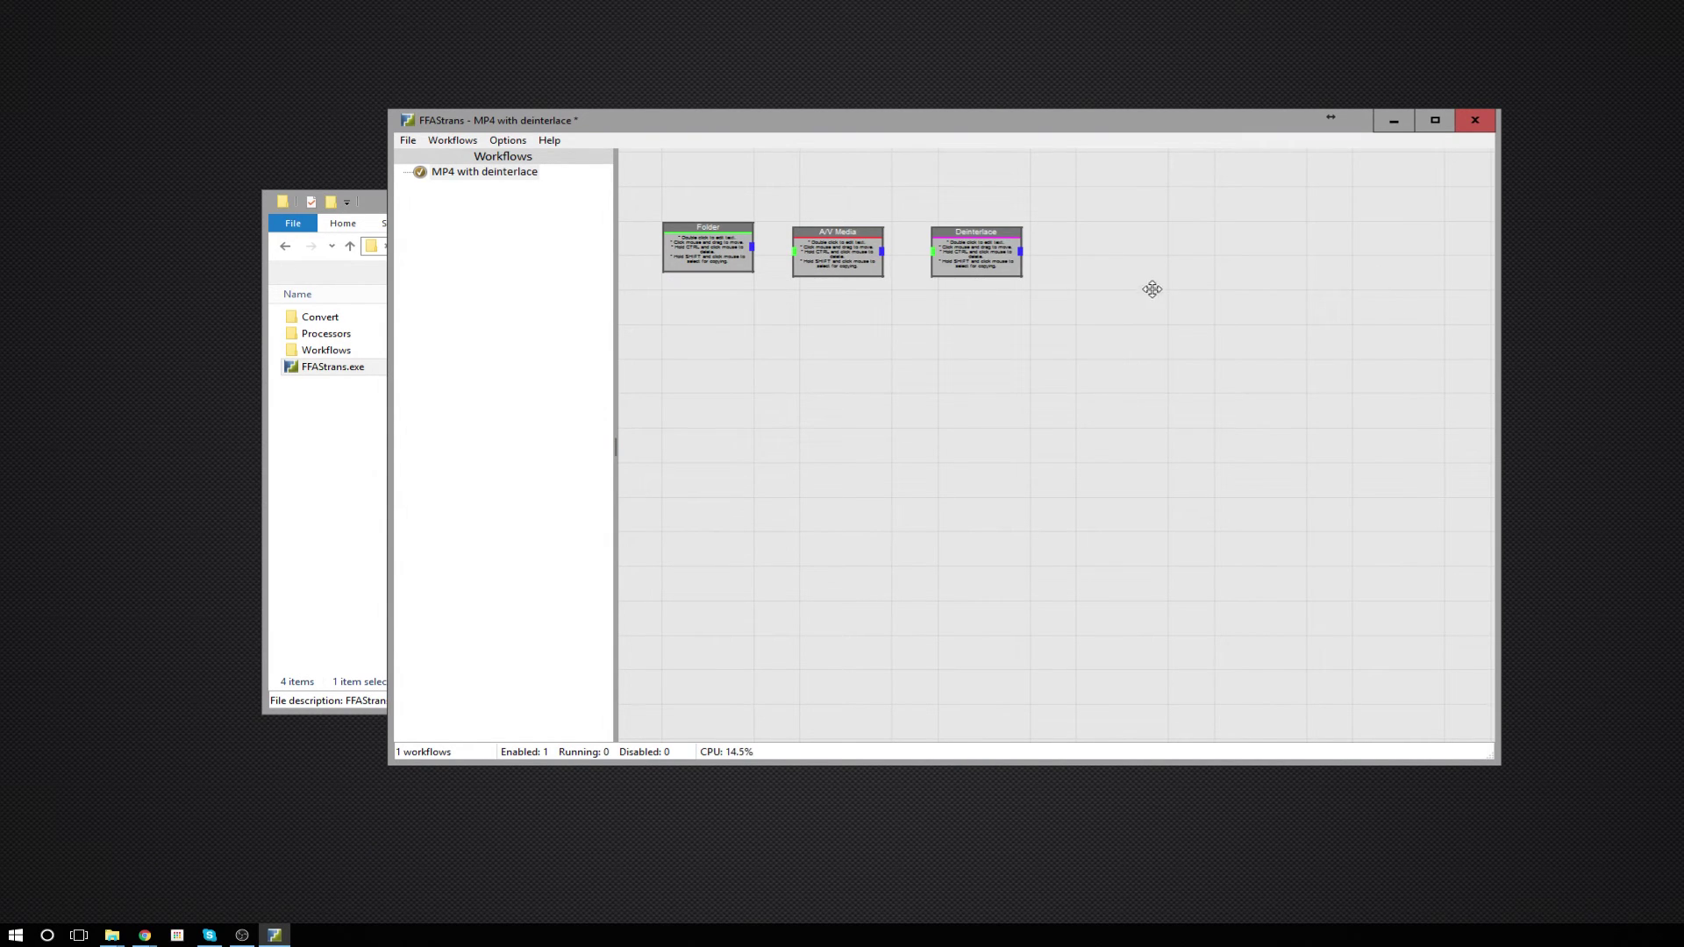
Step: Insert an MP4 encoder from the Encoders menu
{"action": "right_click", "coordinate": [1078, 251]}
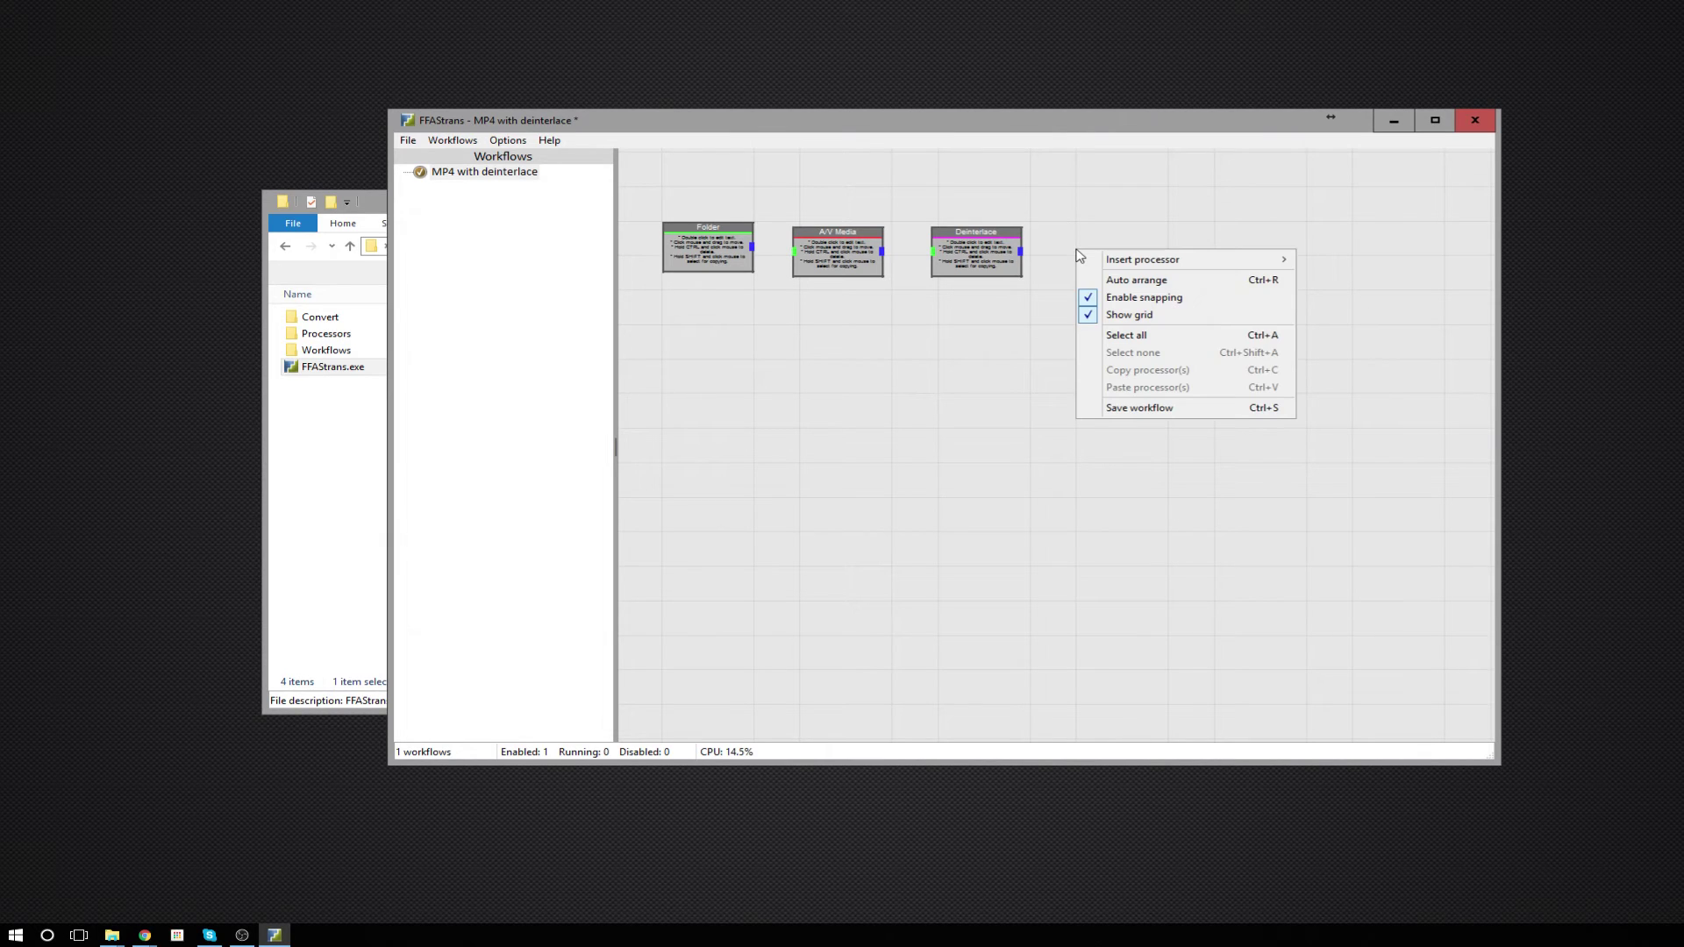
{"action": "mouse_move", "coordinate": [1143, 263]}
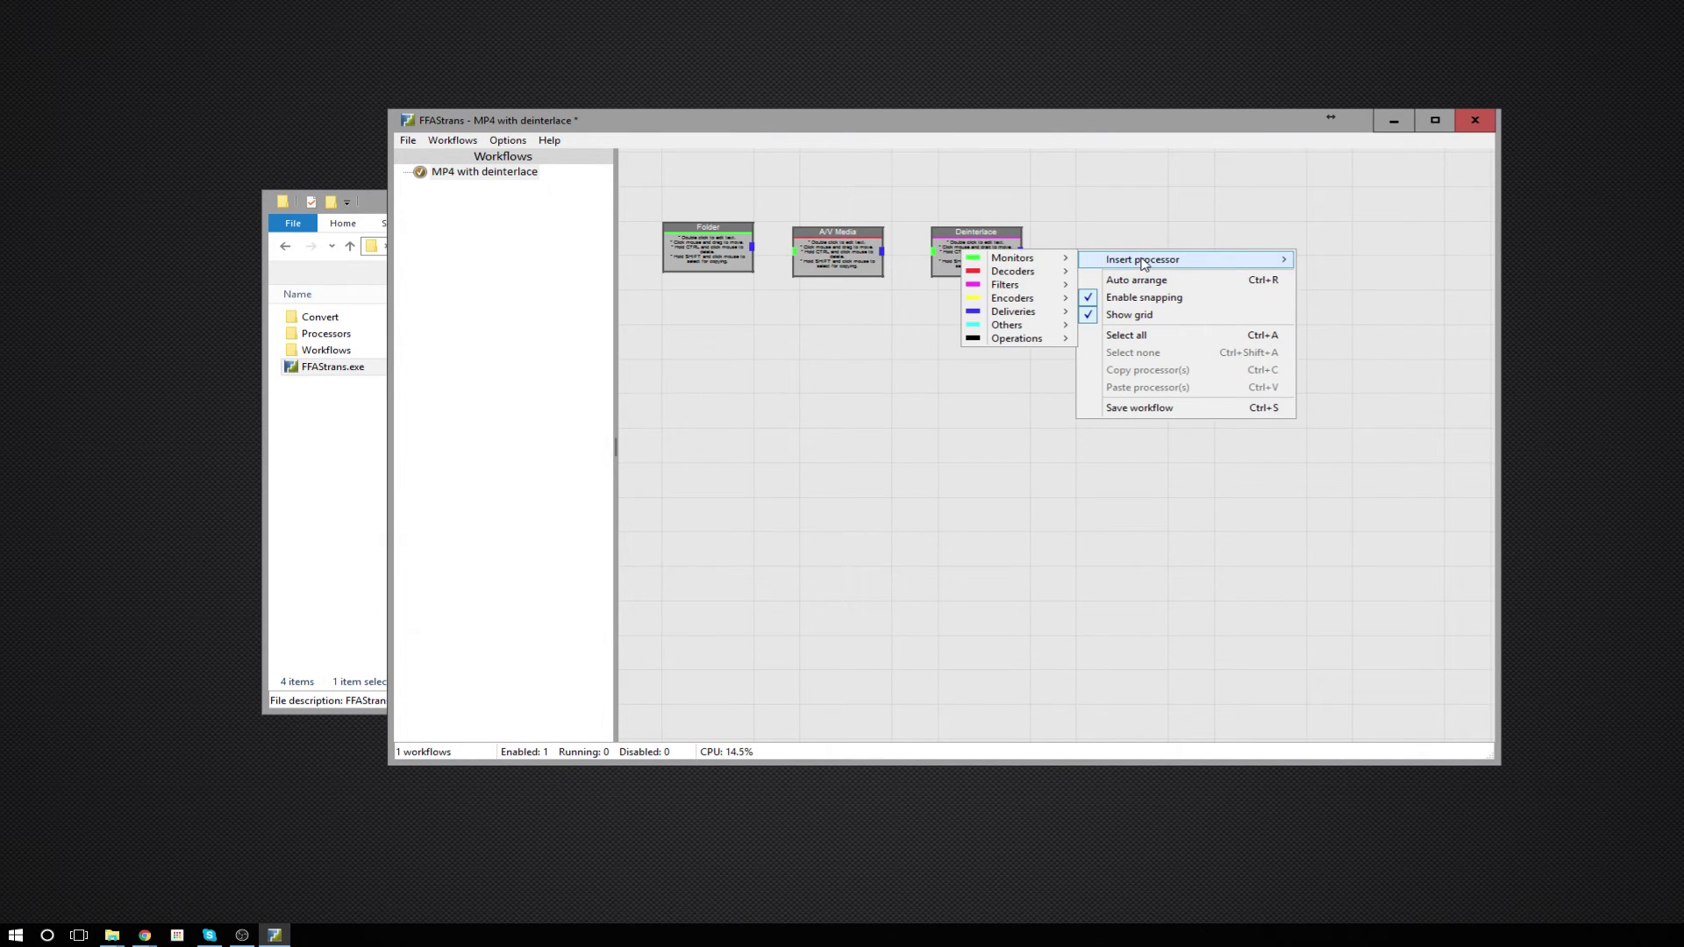
{"action": "mouse_move", "coordinate": [1025, 301]}
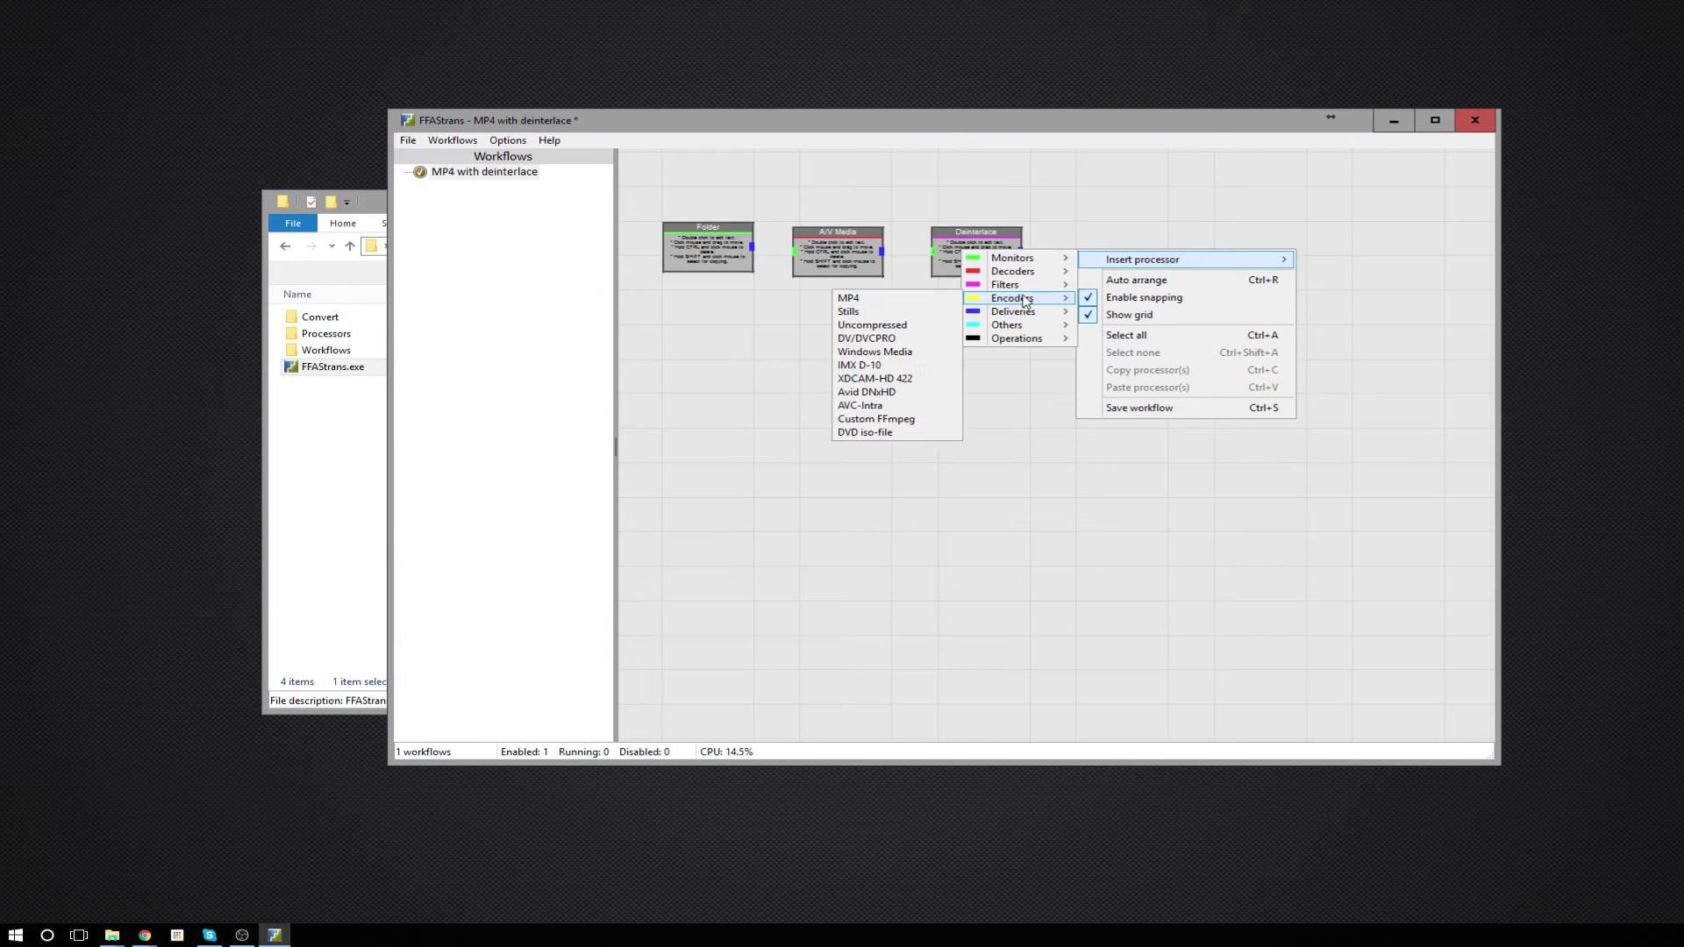
{"action": "left_click", "coordinate": [941, 300]}
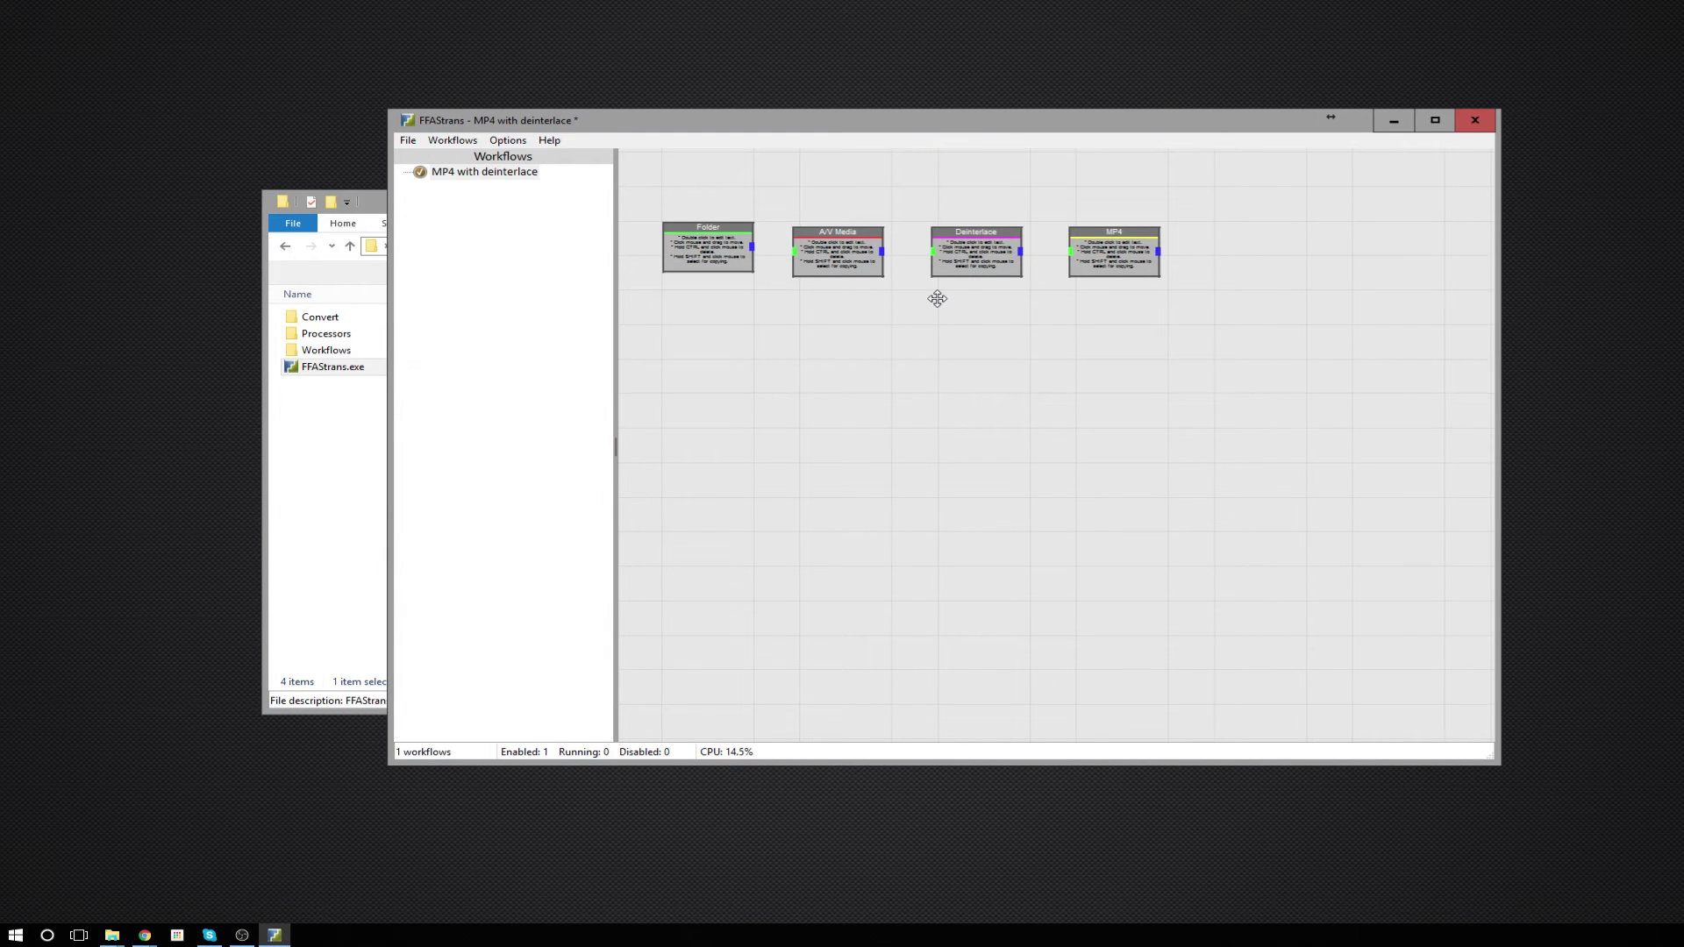
Step: Set the Deinterlace filter's deinterlace type to YADIF and confirm
{"action": "double_click", "coordinate": [1004, 237]}
{"action": "left_click", "coordinate": [1077, 330]}
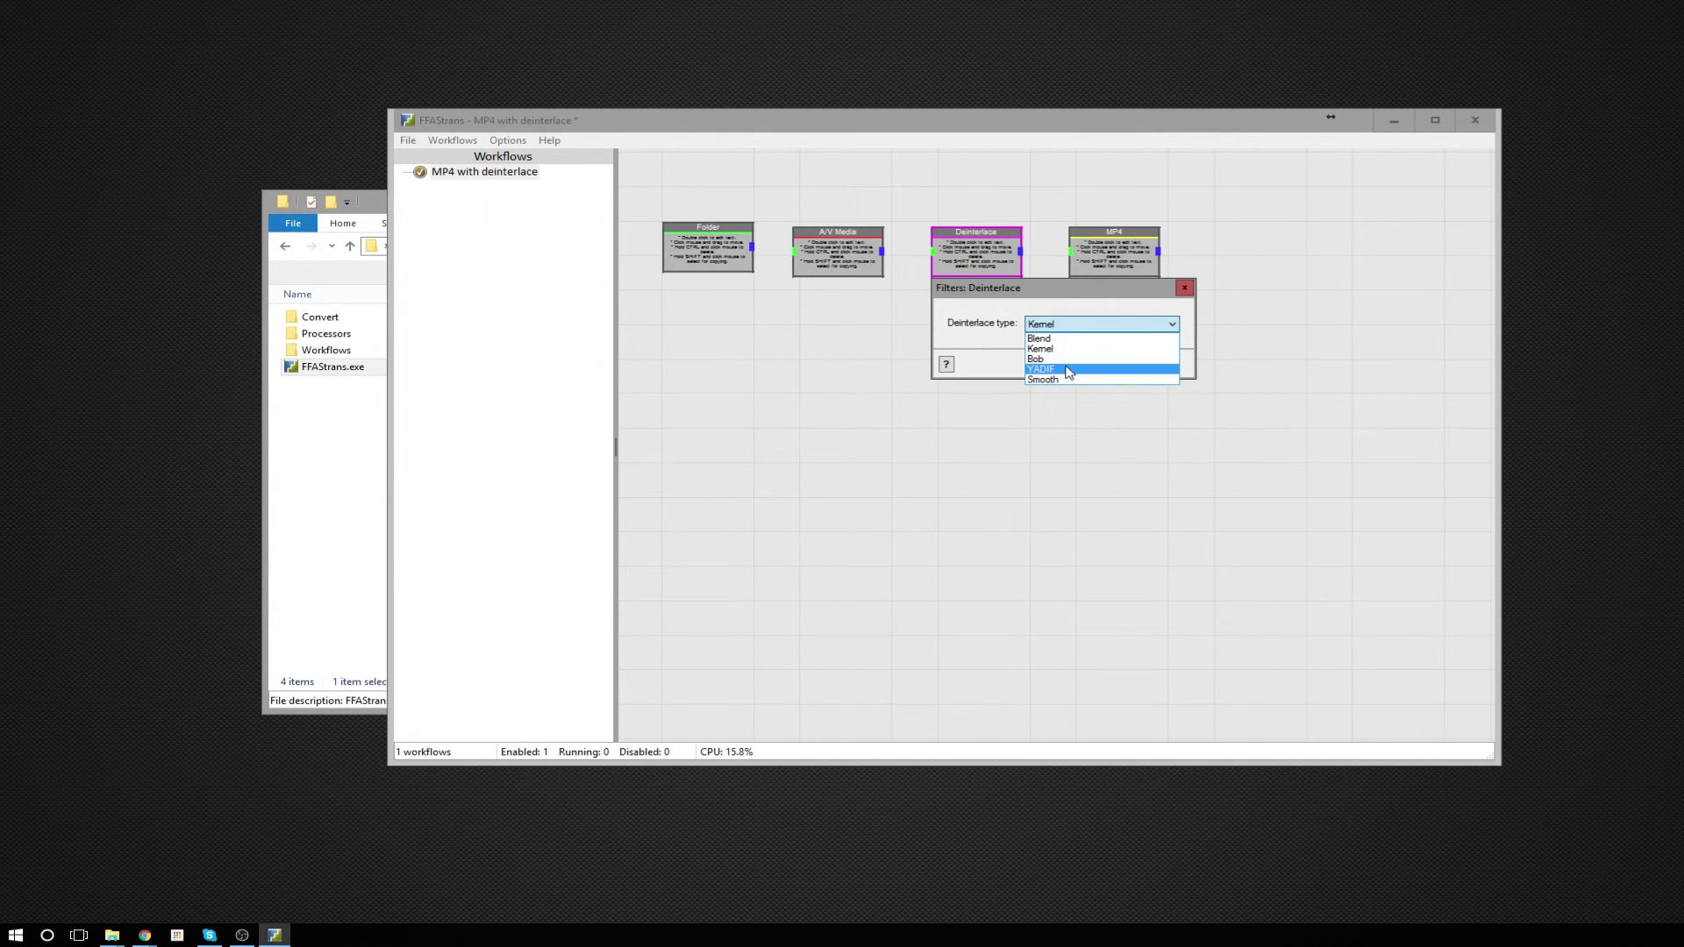
{"action": "left_click", "coordinate": [1069, 370]}
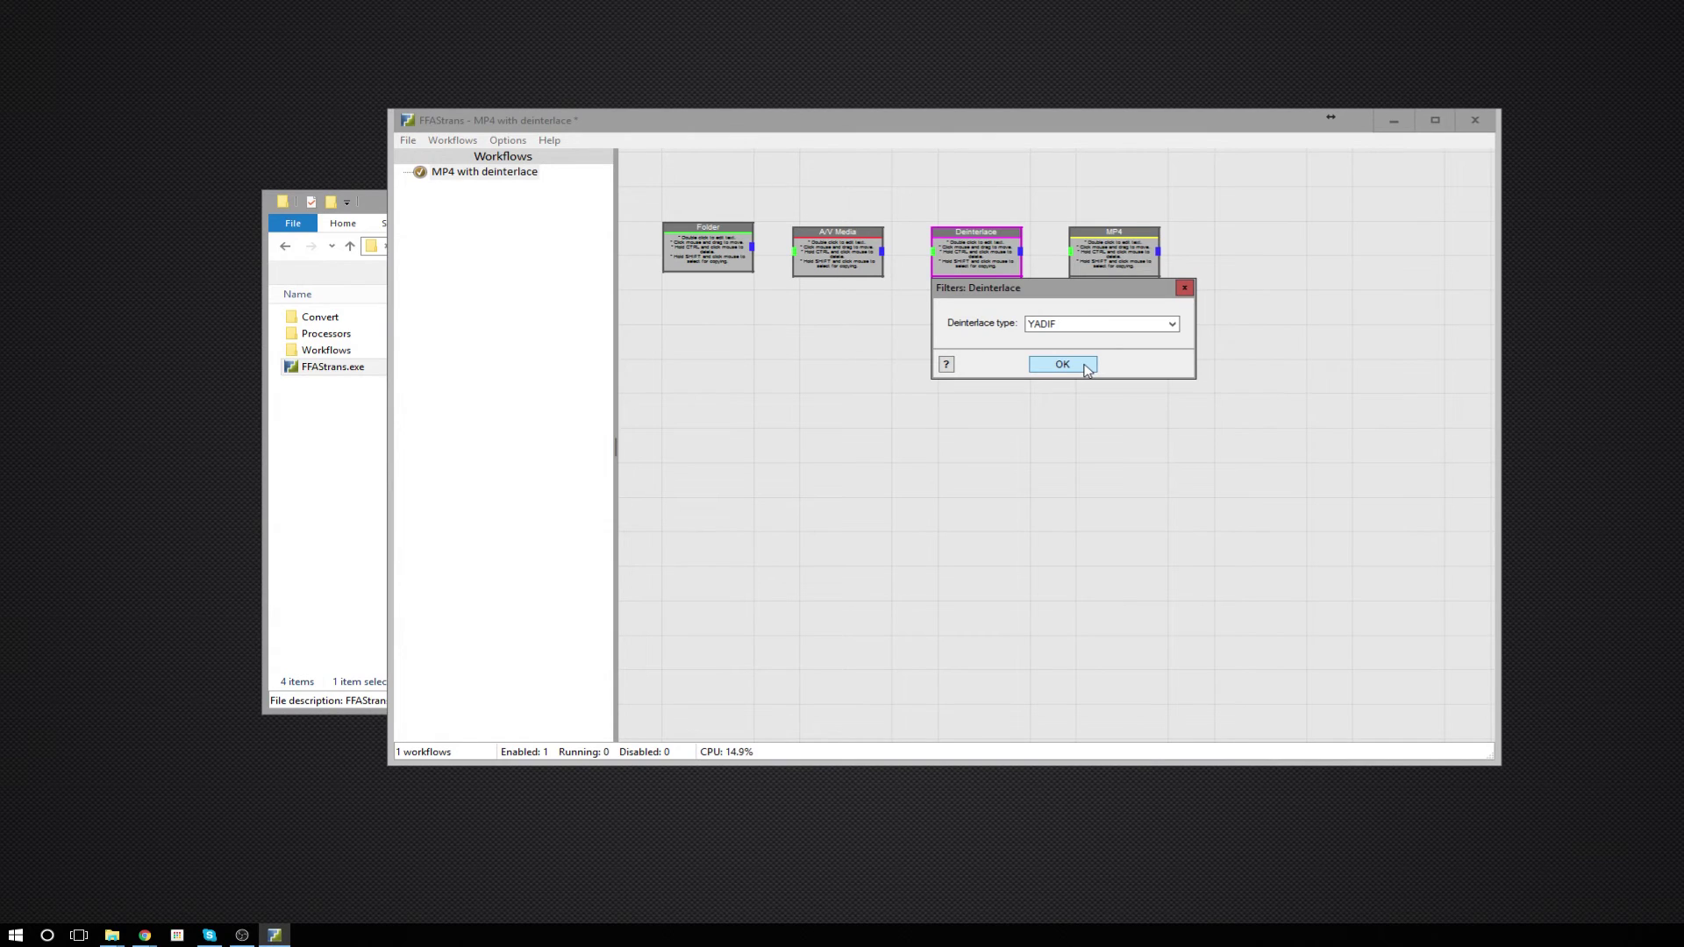
{"action": "left_click", "coordinate": [1087, 369]}
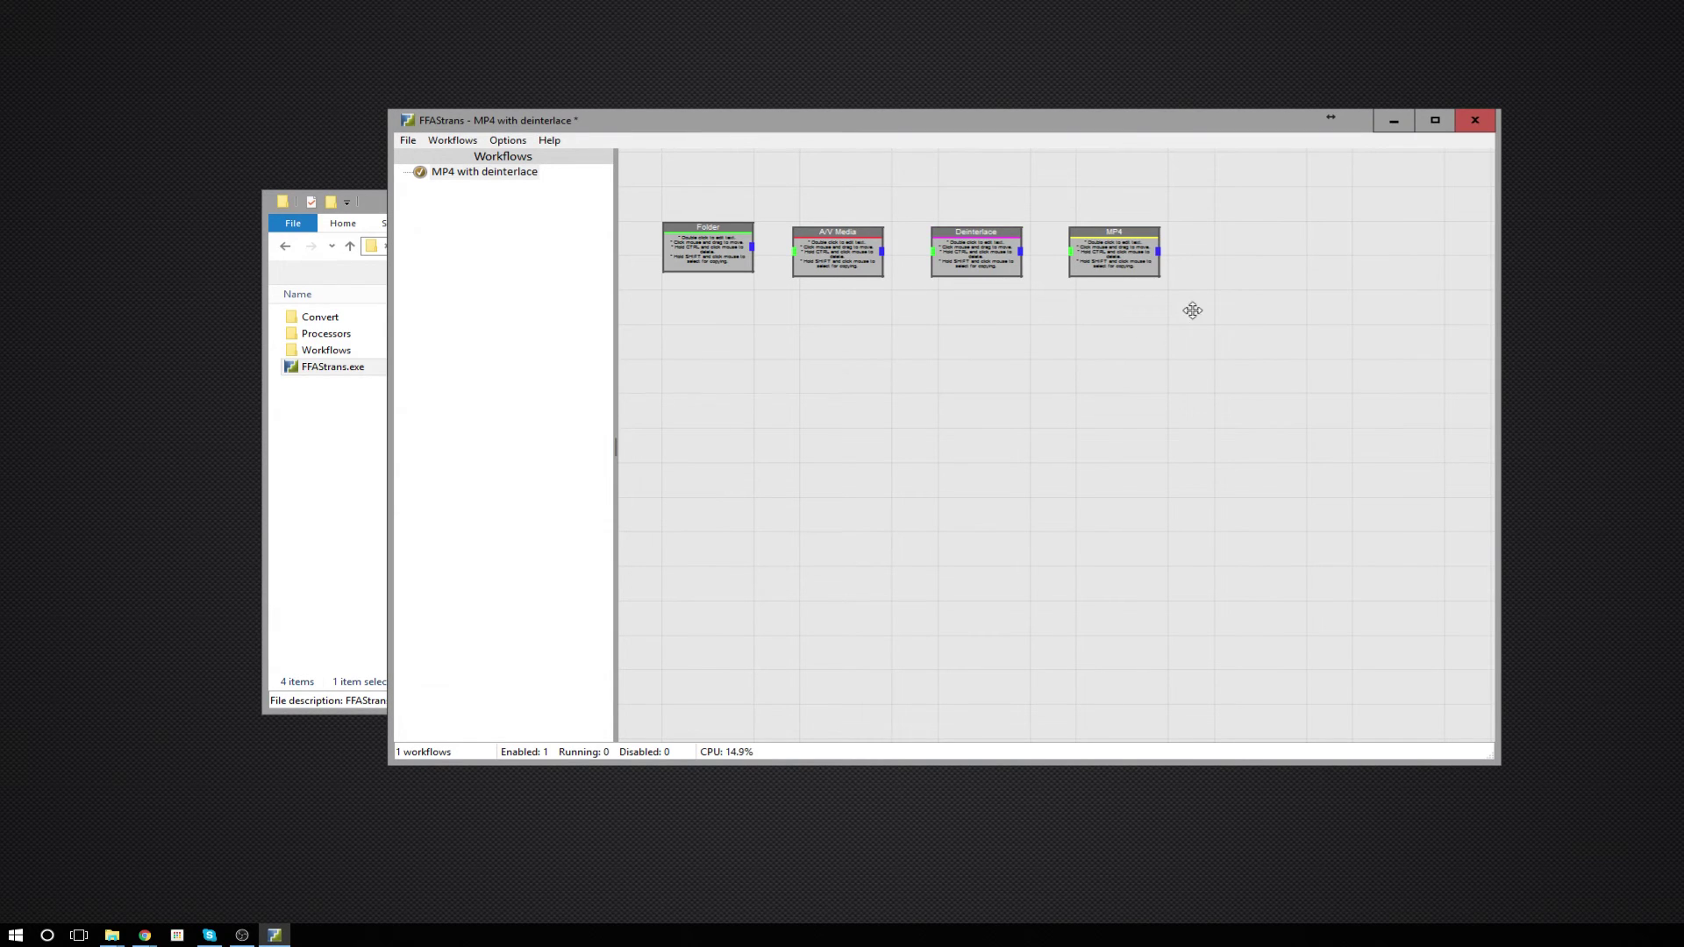
Step: In the MP4 encoder settings, raise the audio bitrate to 320 and set sample rate 48000
{"action": "double_click", "coordinate": [1136, 235]}
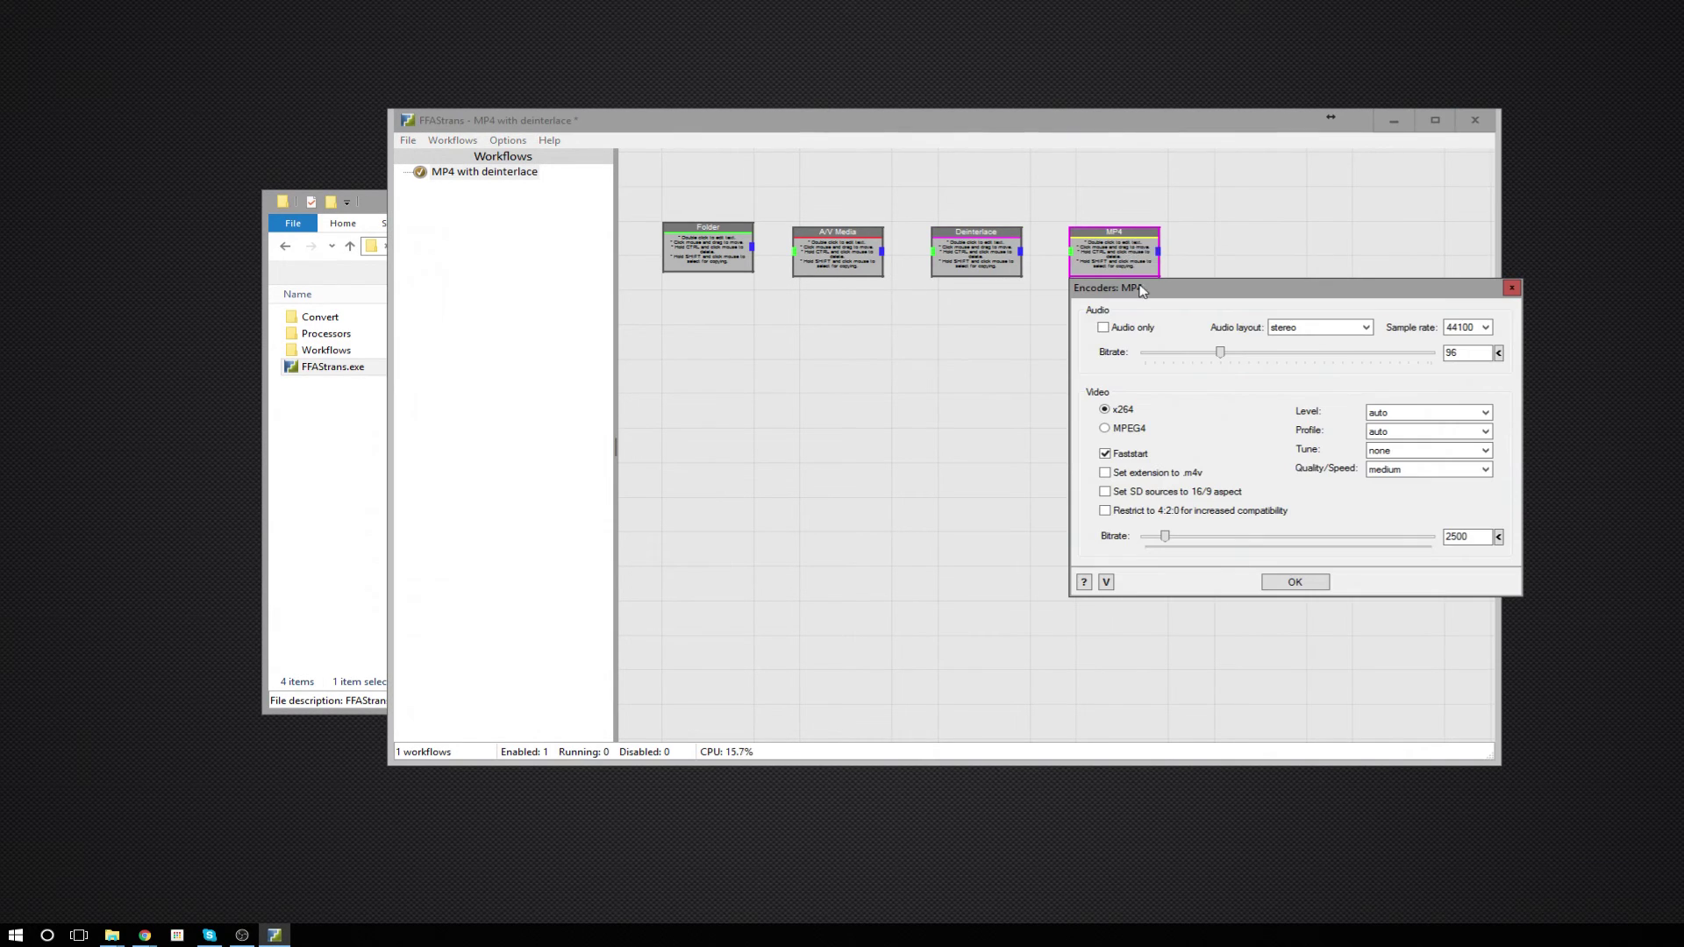
{"action": "left_click_drag", "start_coordinate": [1180, 293], "coordinate": [815, 316]}
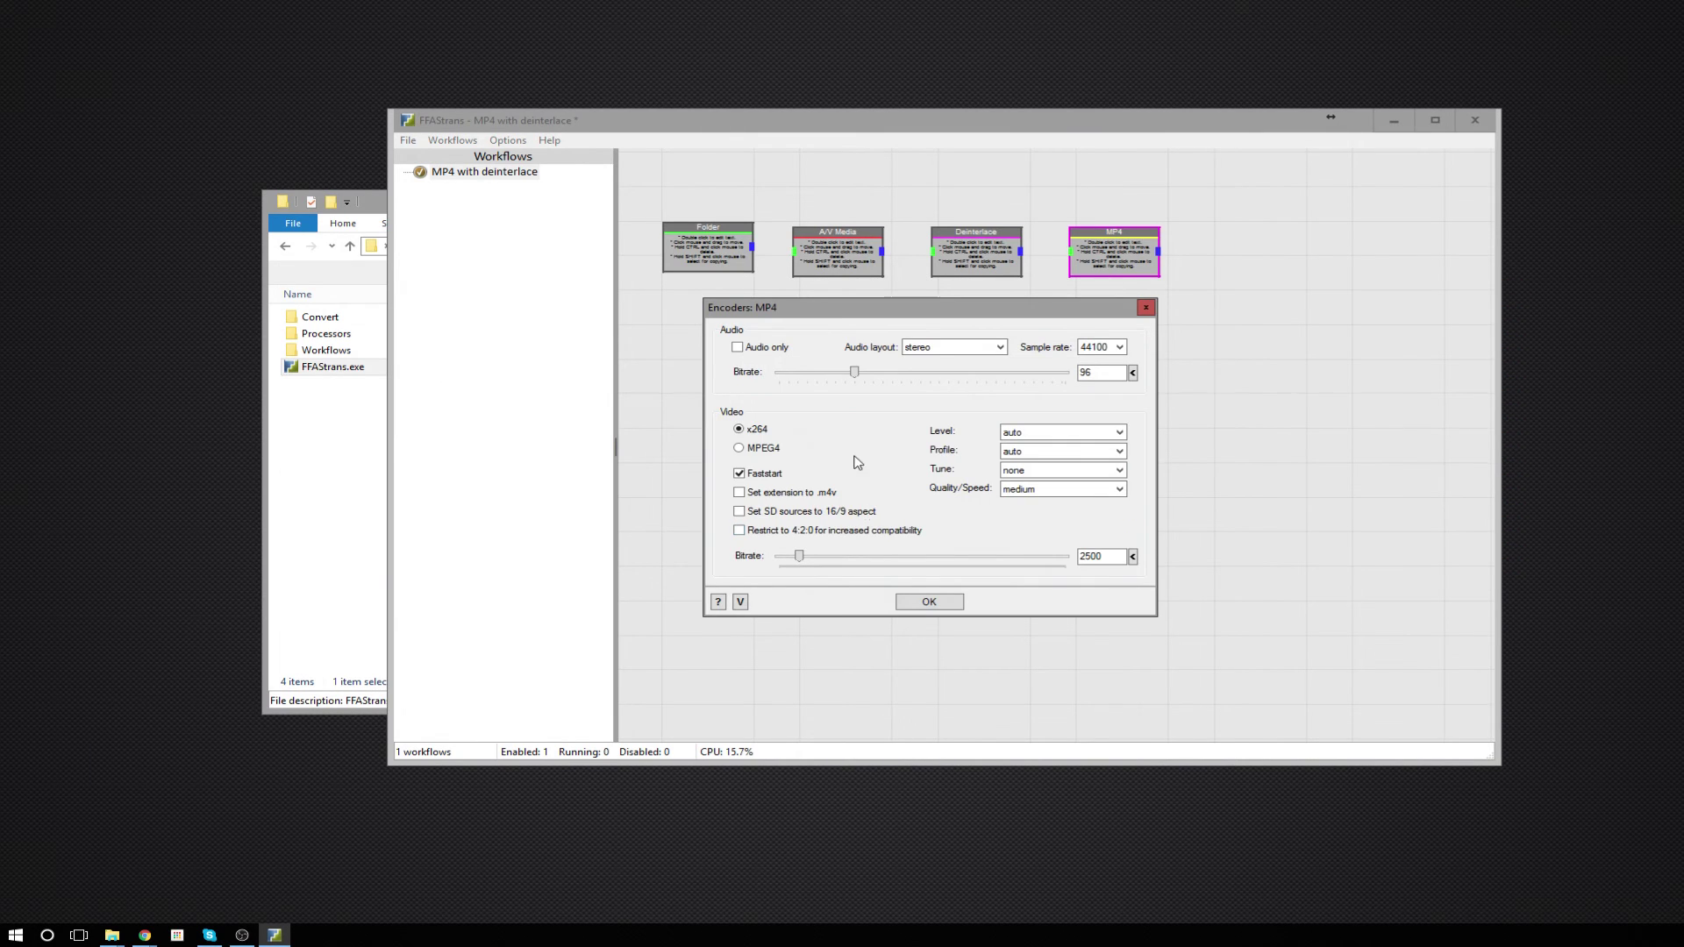
{"action": "left_click_drag", "start_coordinate": [859, 375], "coordinate": [1084, 377]}
{"action": "left_click", "coordinate": [1119, 348]}
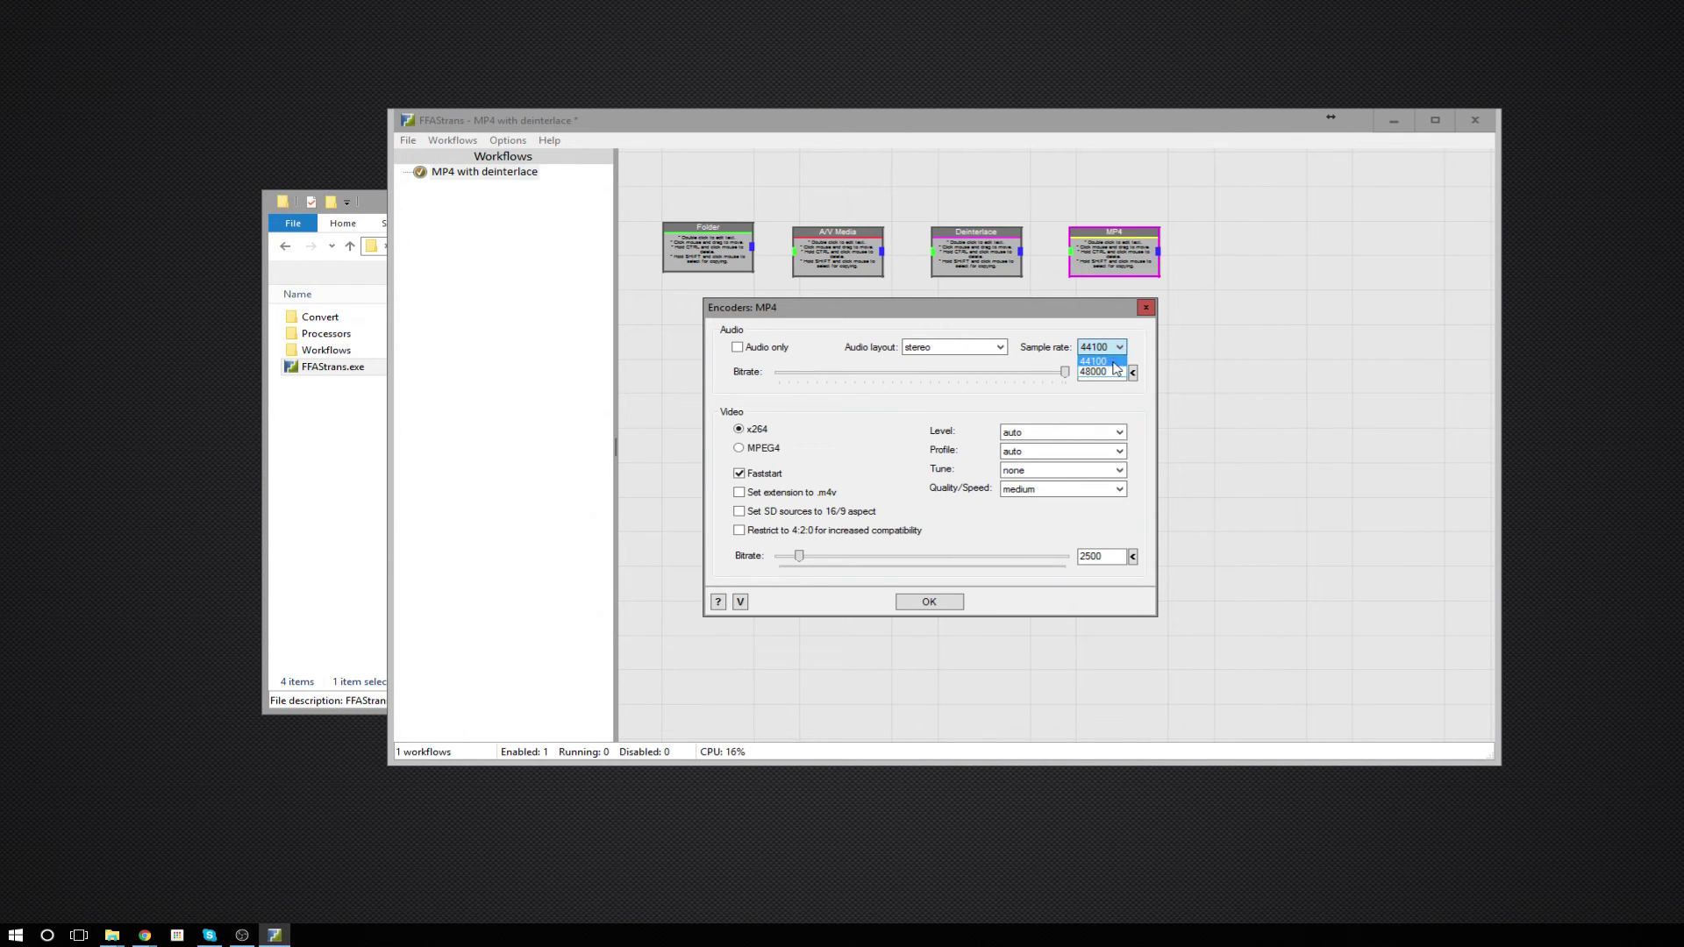
{"action": "left_click", "coordinate": [1104, 375]}
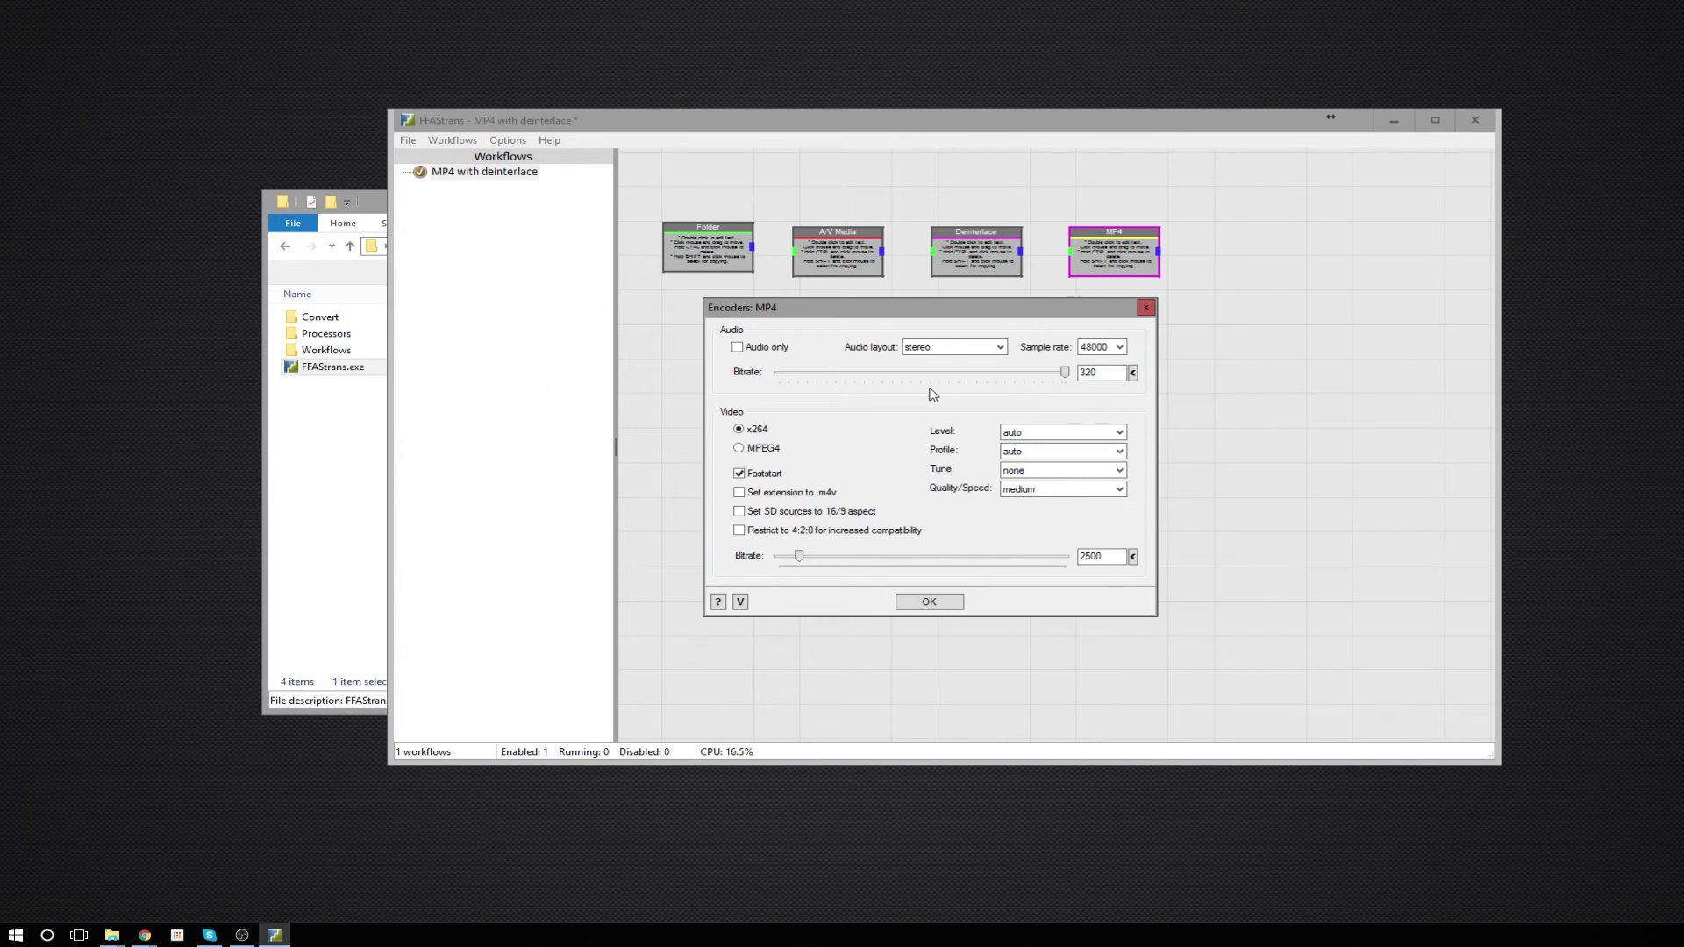
Step: Set the video profile to main and the video bitrate to 10000, then confirm
{"action": "left_click", "coordinate": [1033, 451]}
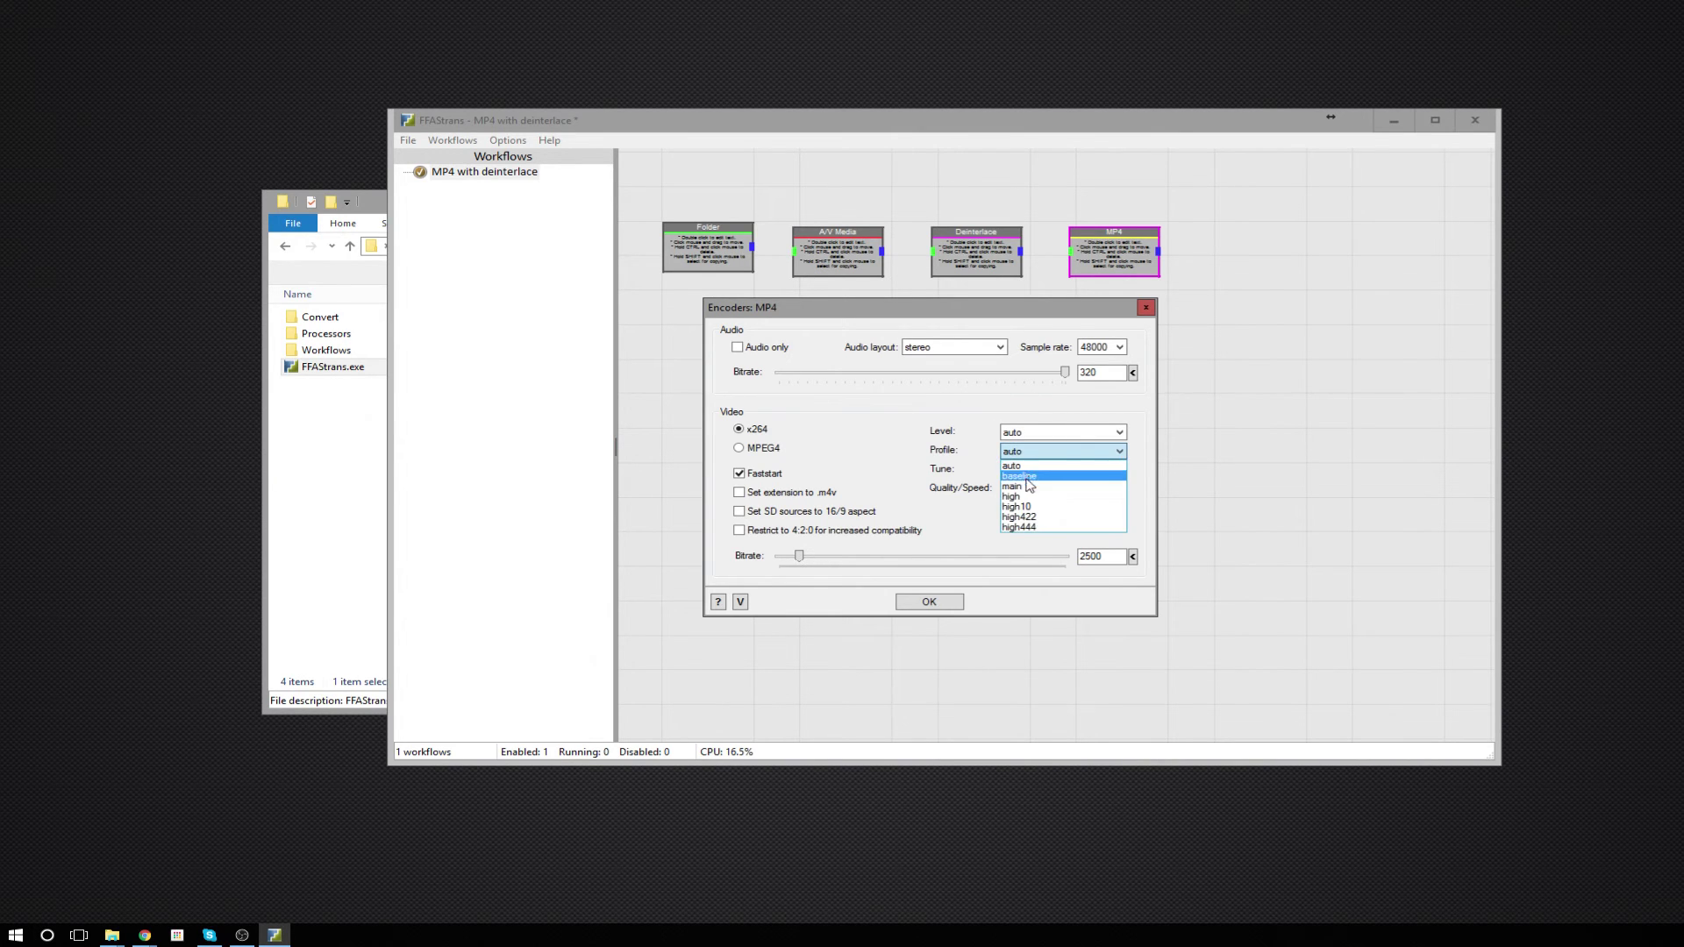
{"action": "left_click", "coordinate": [1029, 486]}
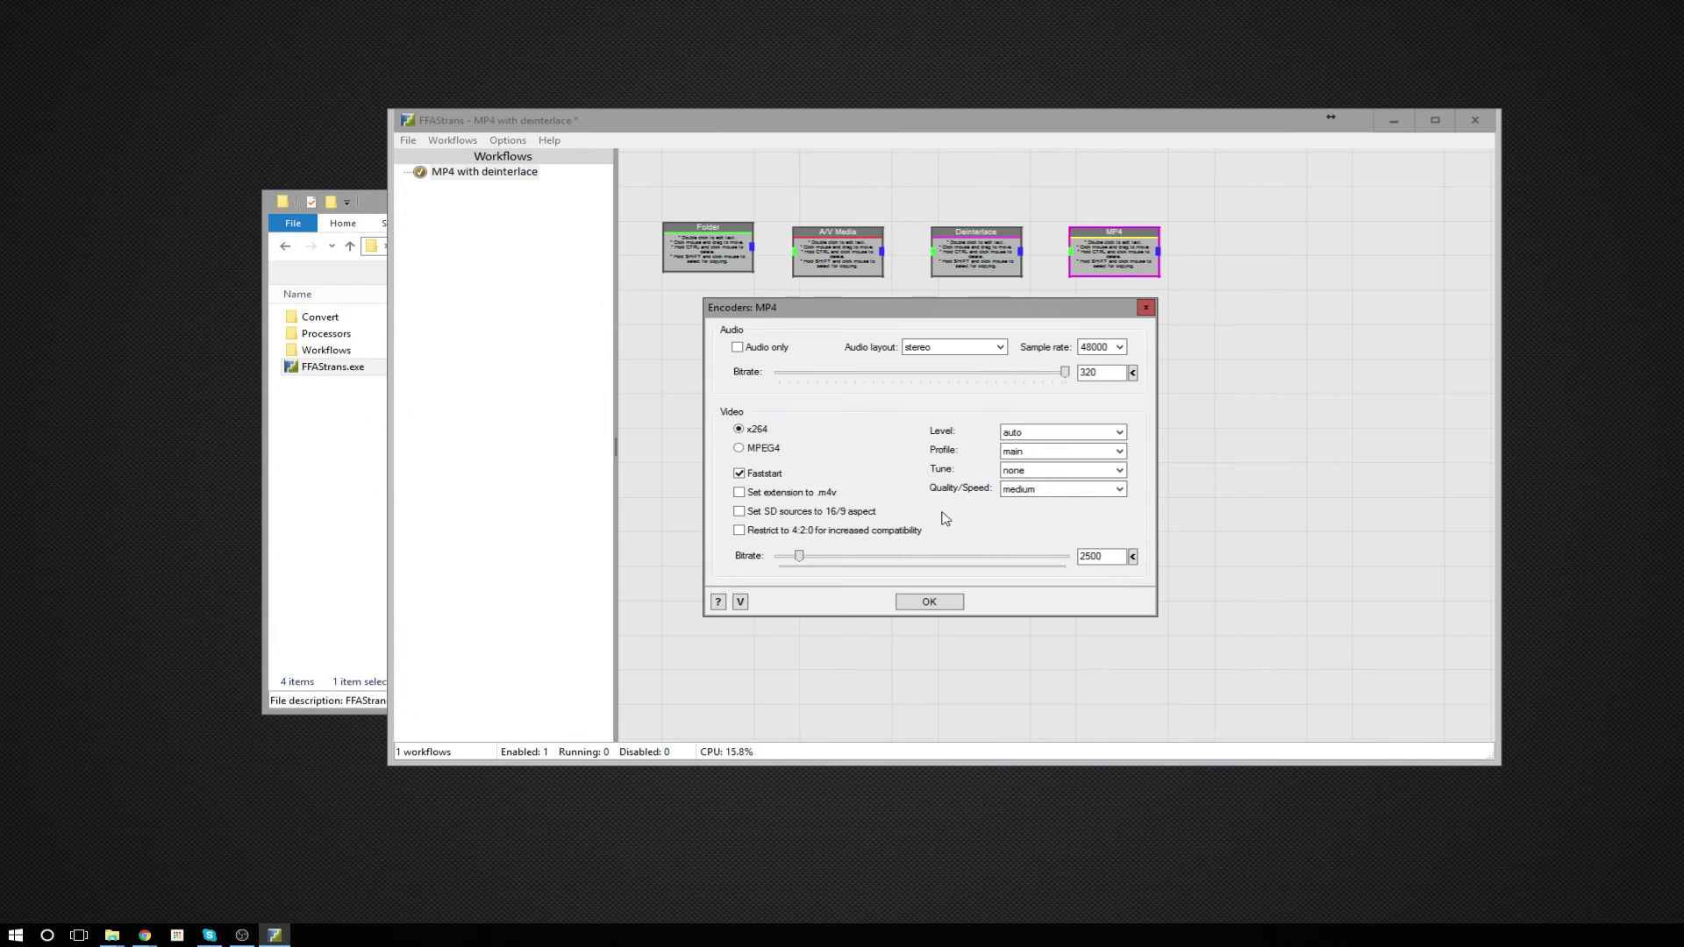
{"action": "double_click", "coordinate": [1086, 557]}
{"action": "type", "text": "10000"}
{"action": "left_click", "coordinate": [952, 605]}
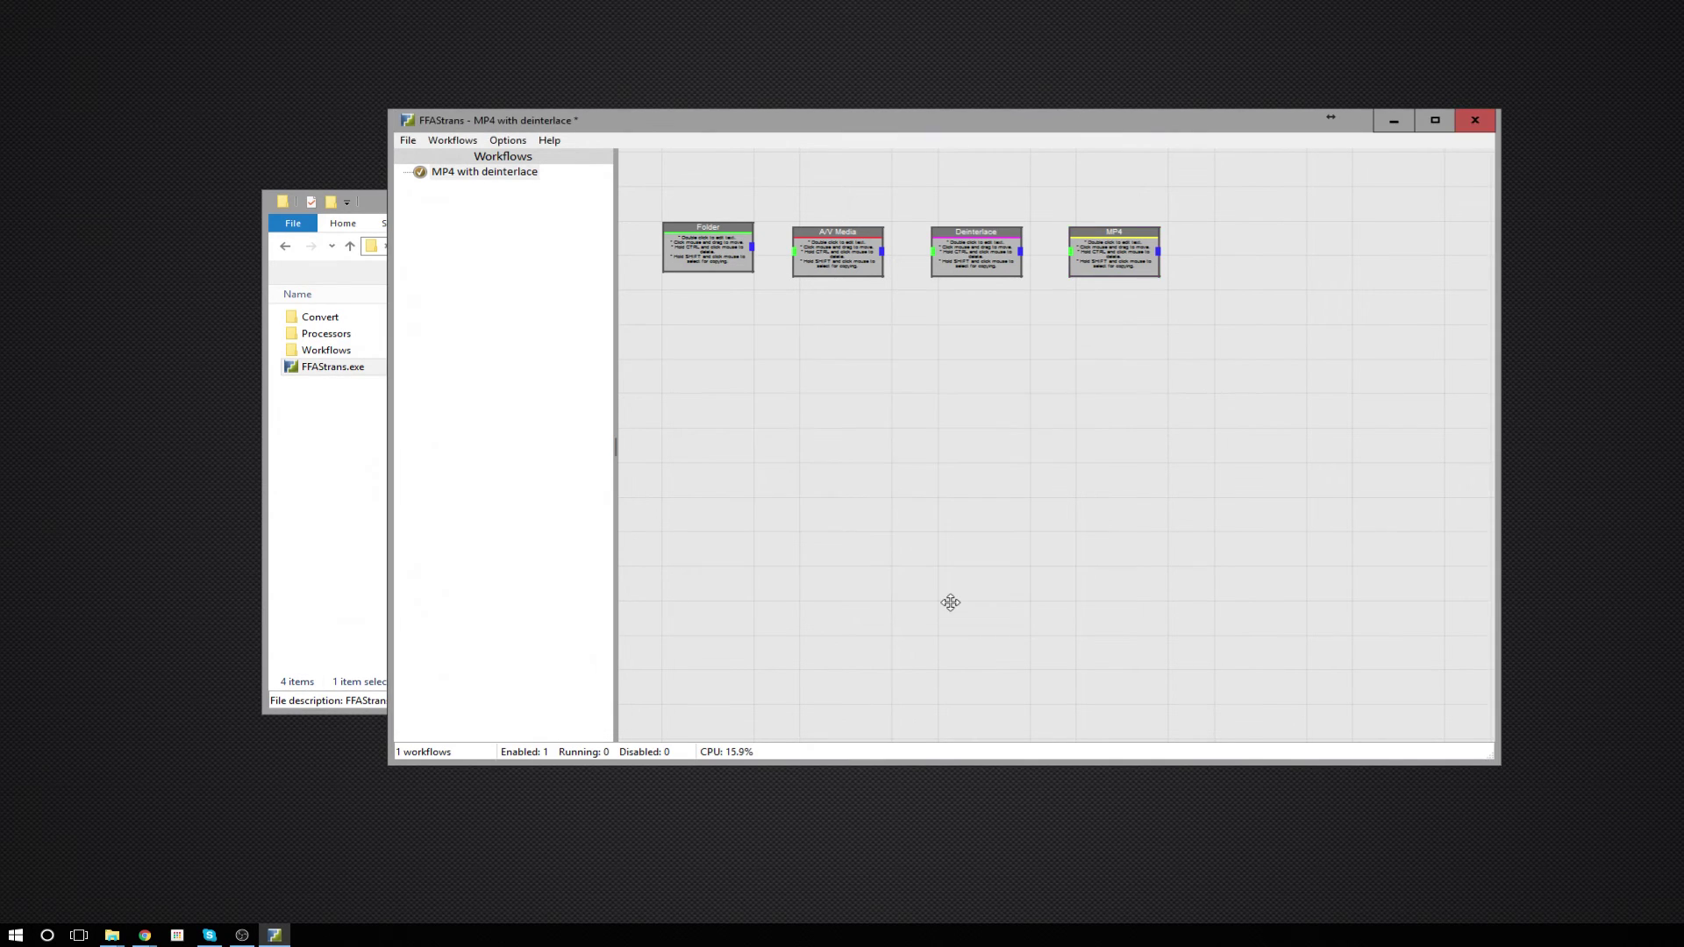
Step: Insert a Folder delivery processor into the workflow
{"action": "right_click", "coordinate": [1201, 251]}
{"action": "mouse_move", "coordinate": [1215, 257]}
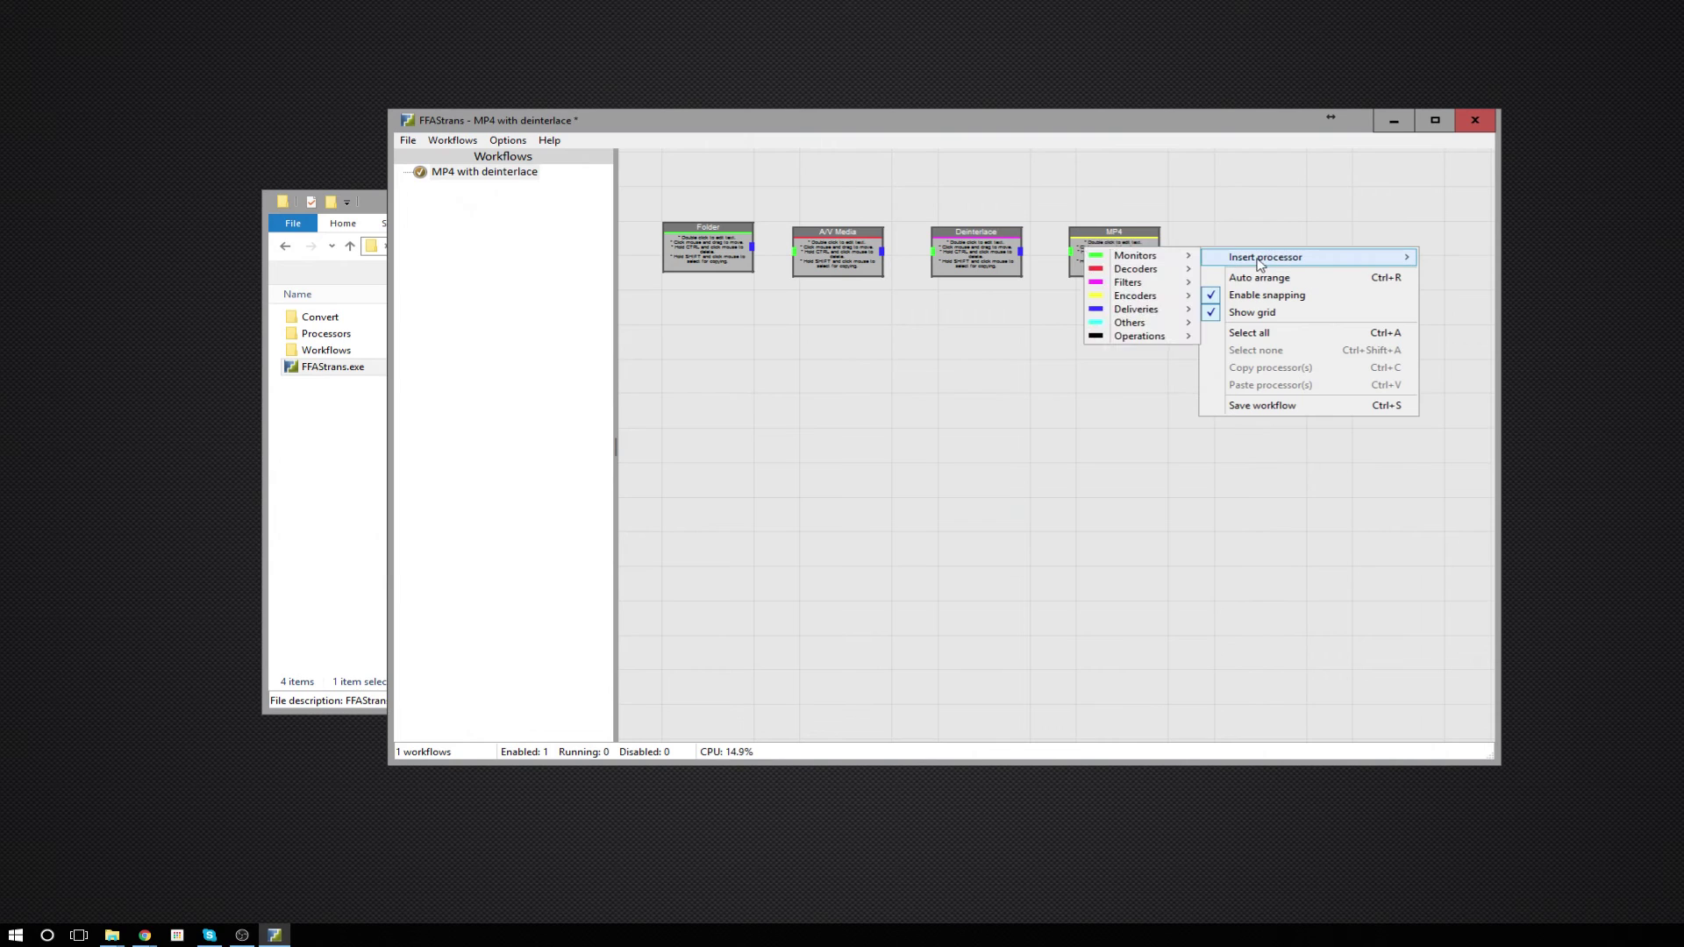
{"action": "mouse_move", "coordinate": [1148, 313]}
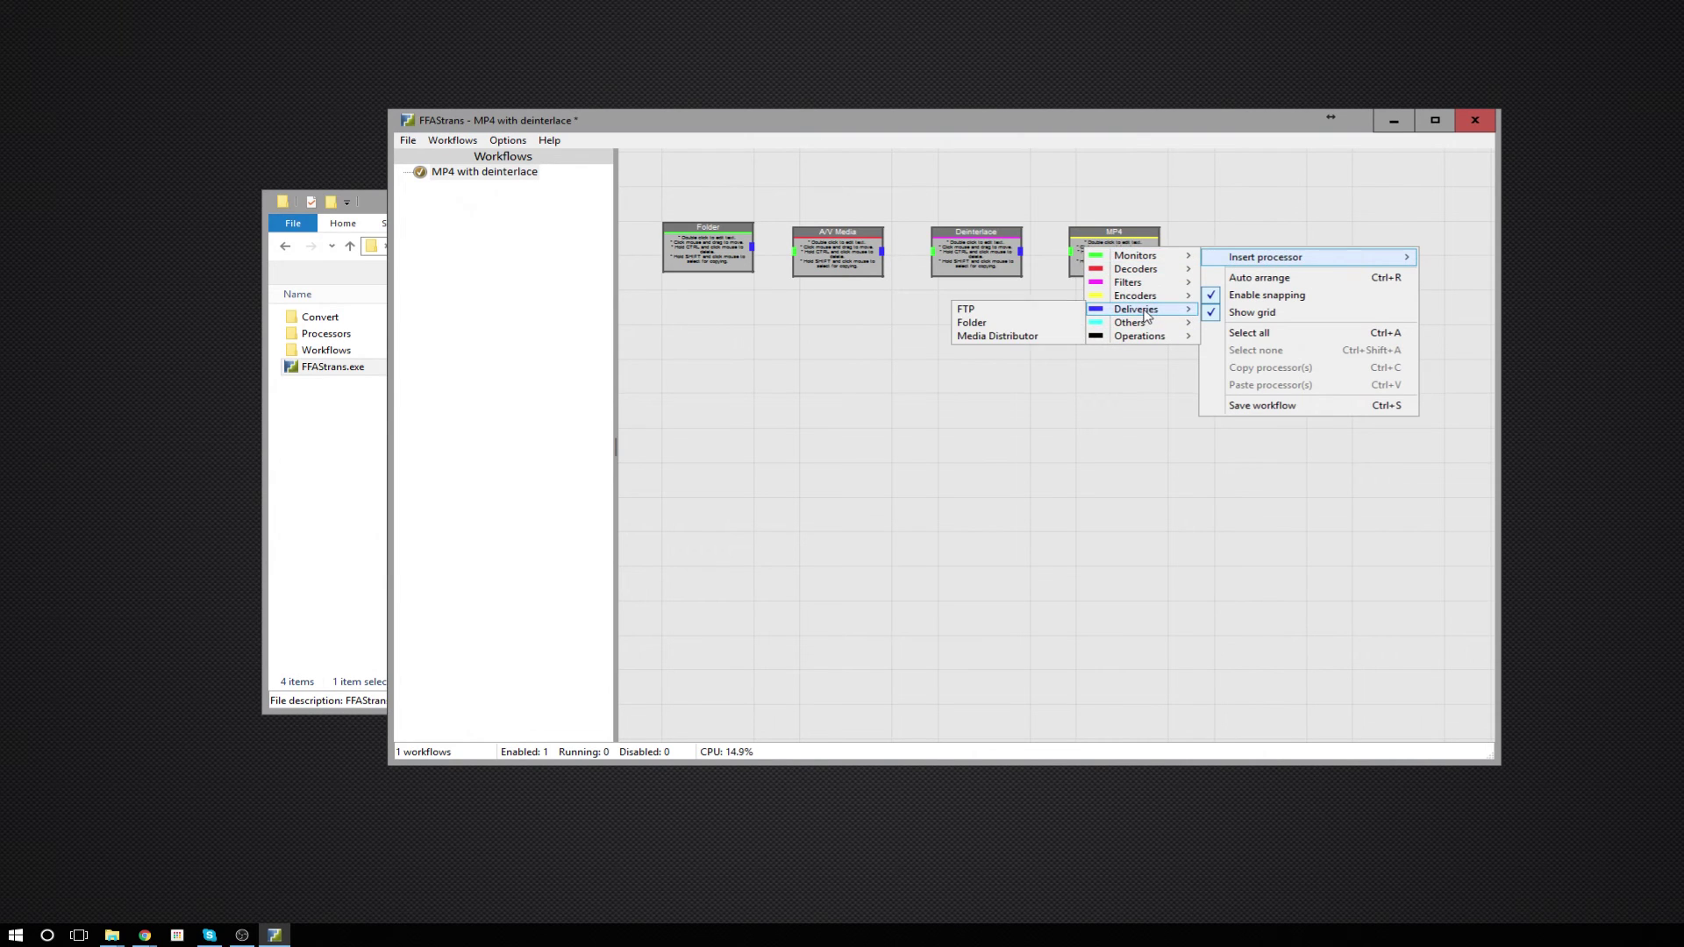
{"action": "left_click", "coordinate": [1040, 327]}
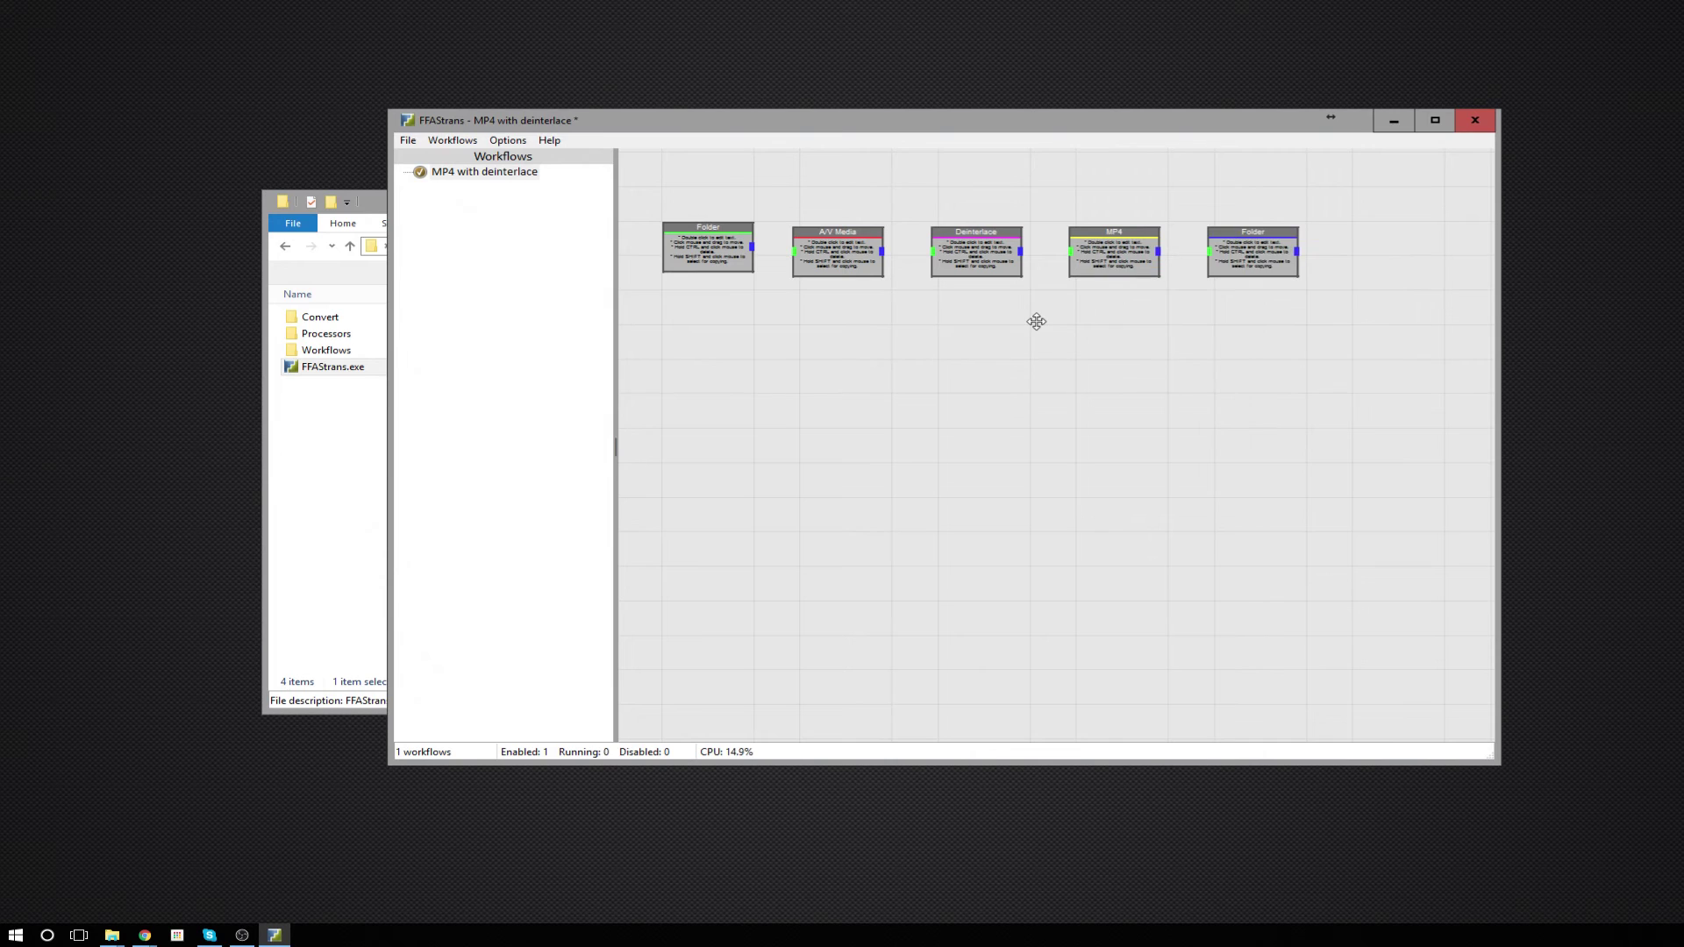
Step: Point the Folder delivery at the MP4 with deinterlace\out folder with Unique name enabled
{"action": "double_click", "coordinate": [1226, 239]}
{"action": "left_click_drag", "start_coordinate": [1311, 286], "coordinate": [932, 328]}
{"action": "left_click", "coordinate": [887, 355]}
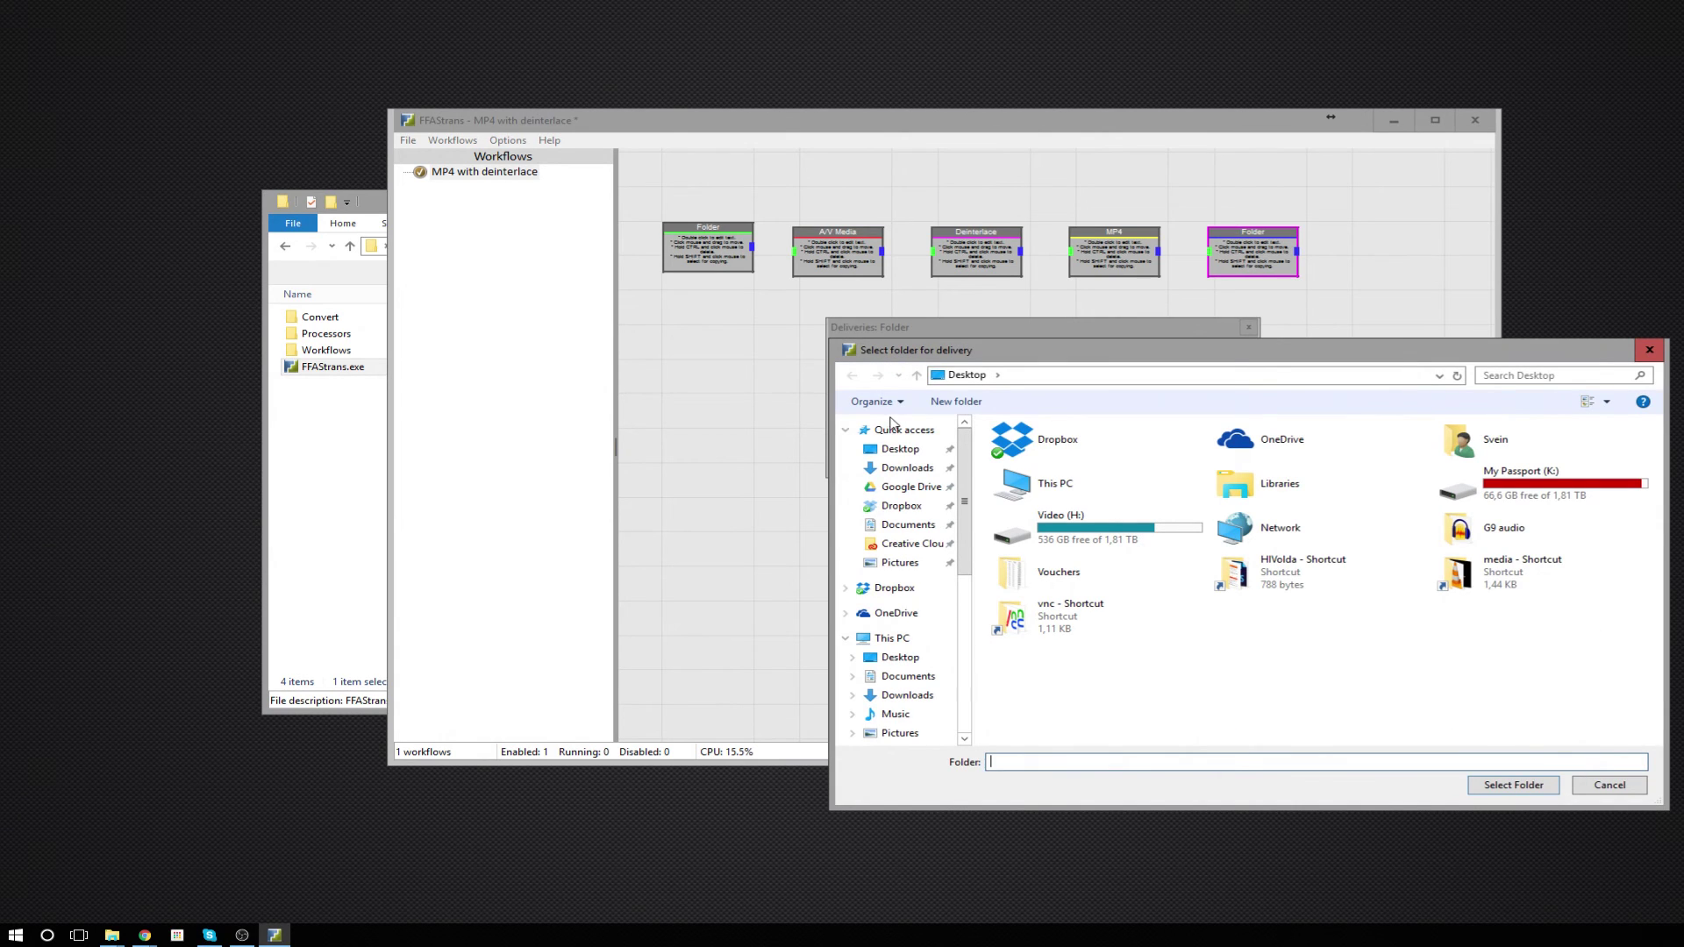
{"action": "scroll", "coordinate": [947, 579], "scroll_direction": "down", "scroll_amount": 4}
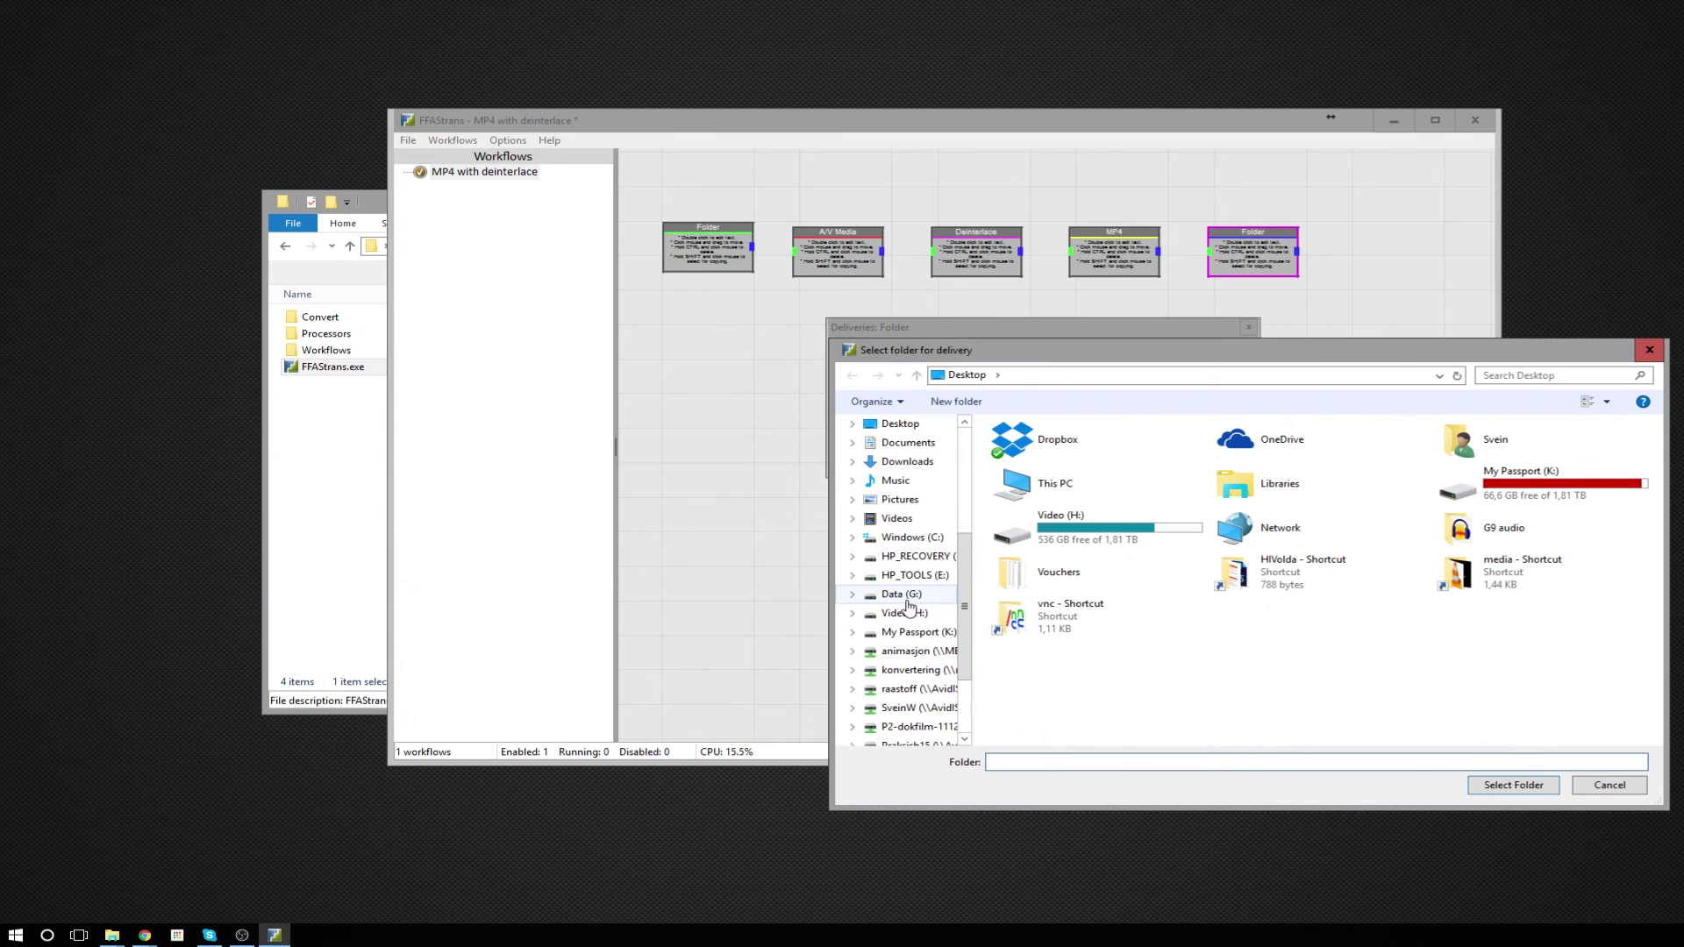
{"action": "left_click", "coordinate": [900, 598]}
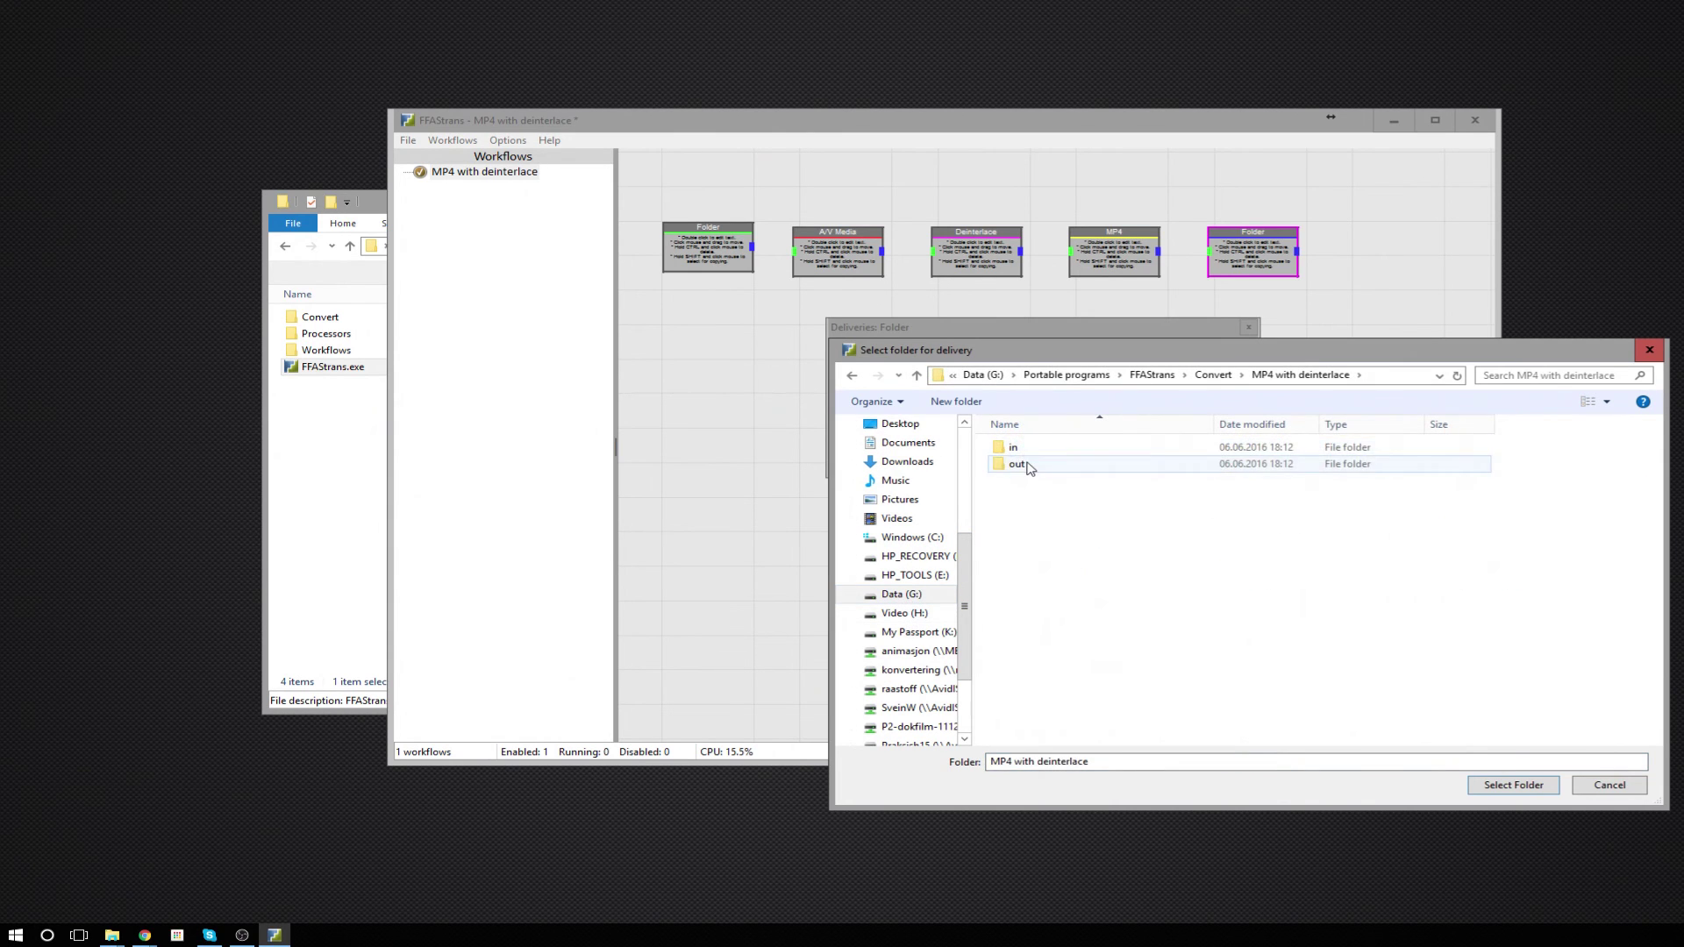
{"action": "double_click", "coordinate": [1017, 467]}
{"action": "left_click", "coordinate": [1515, 786]}
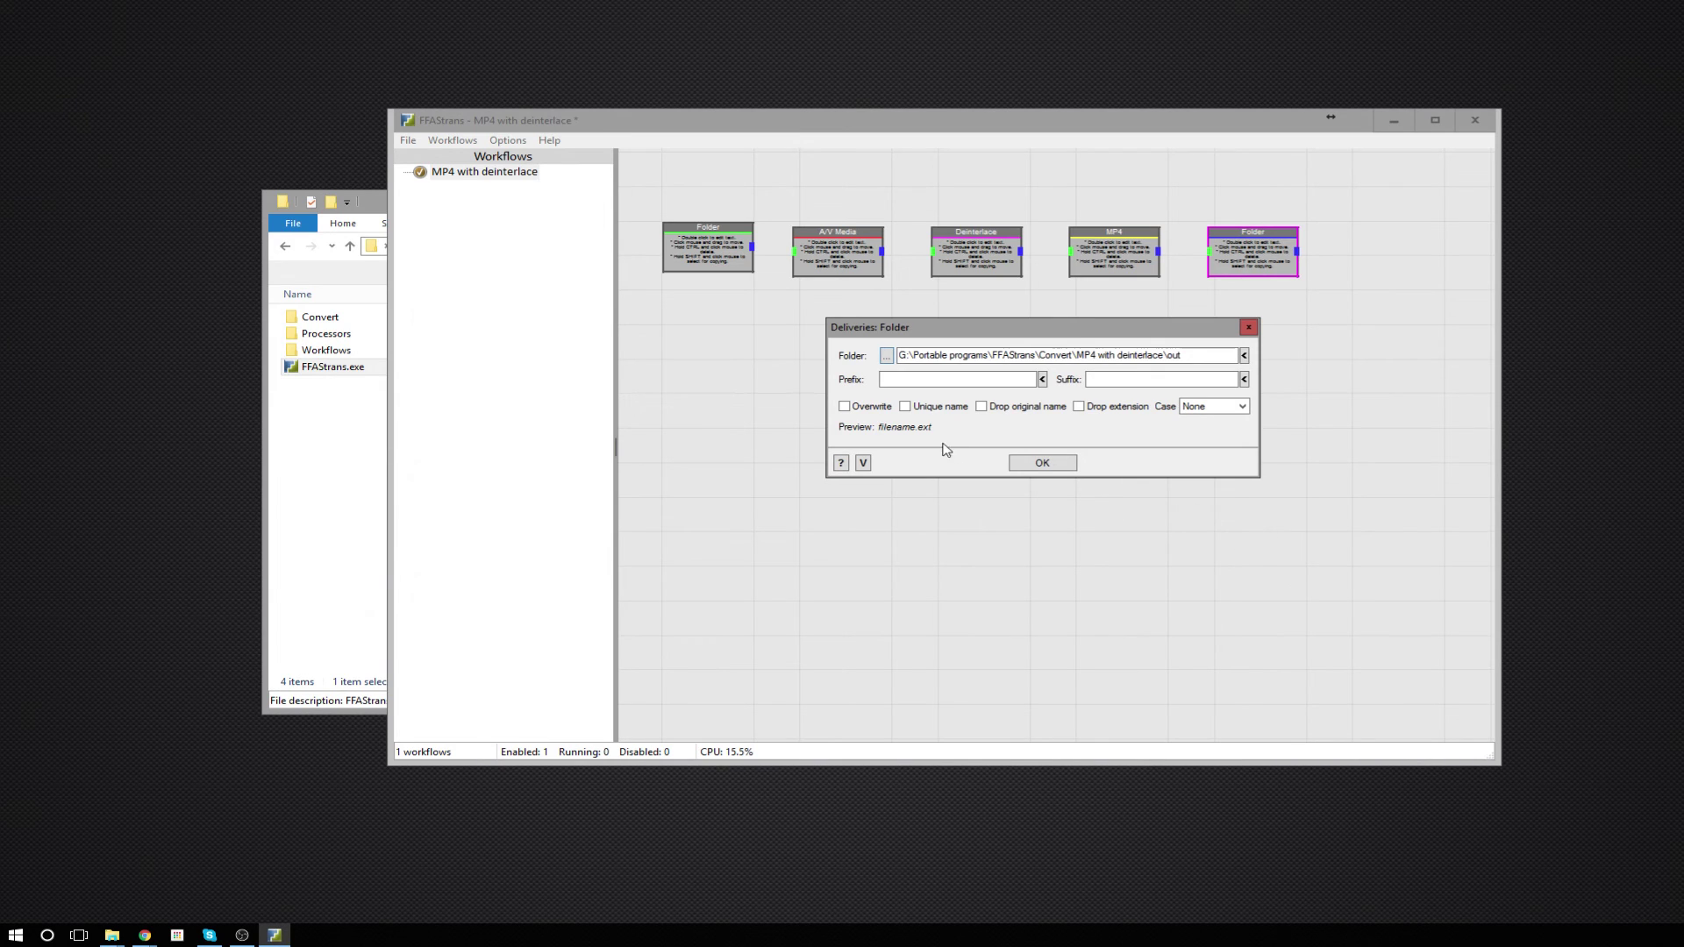
{"action": "left_click", "coordinate": [906, 407]}
{"action": "left_click", "coordinate": [1061, 465]}
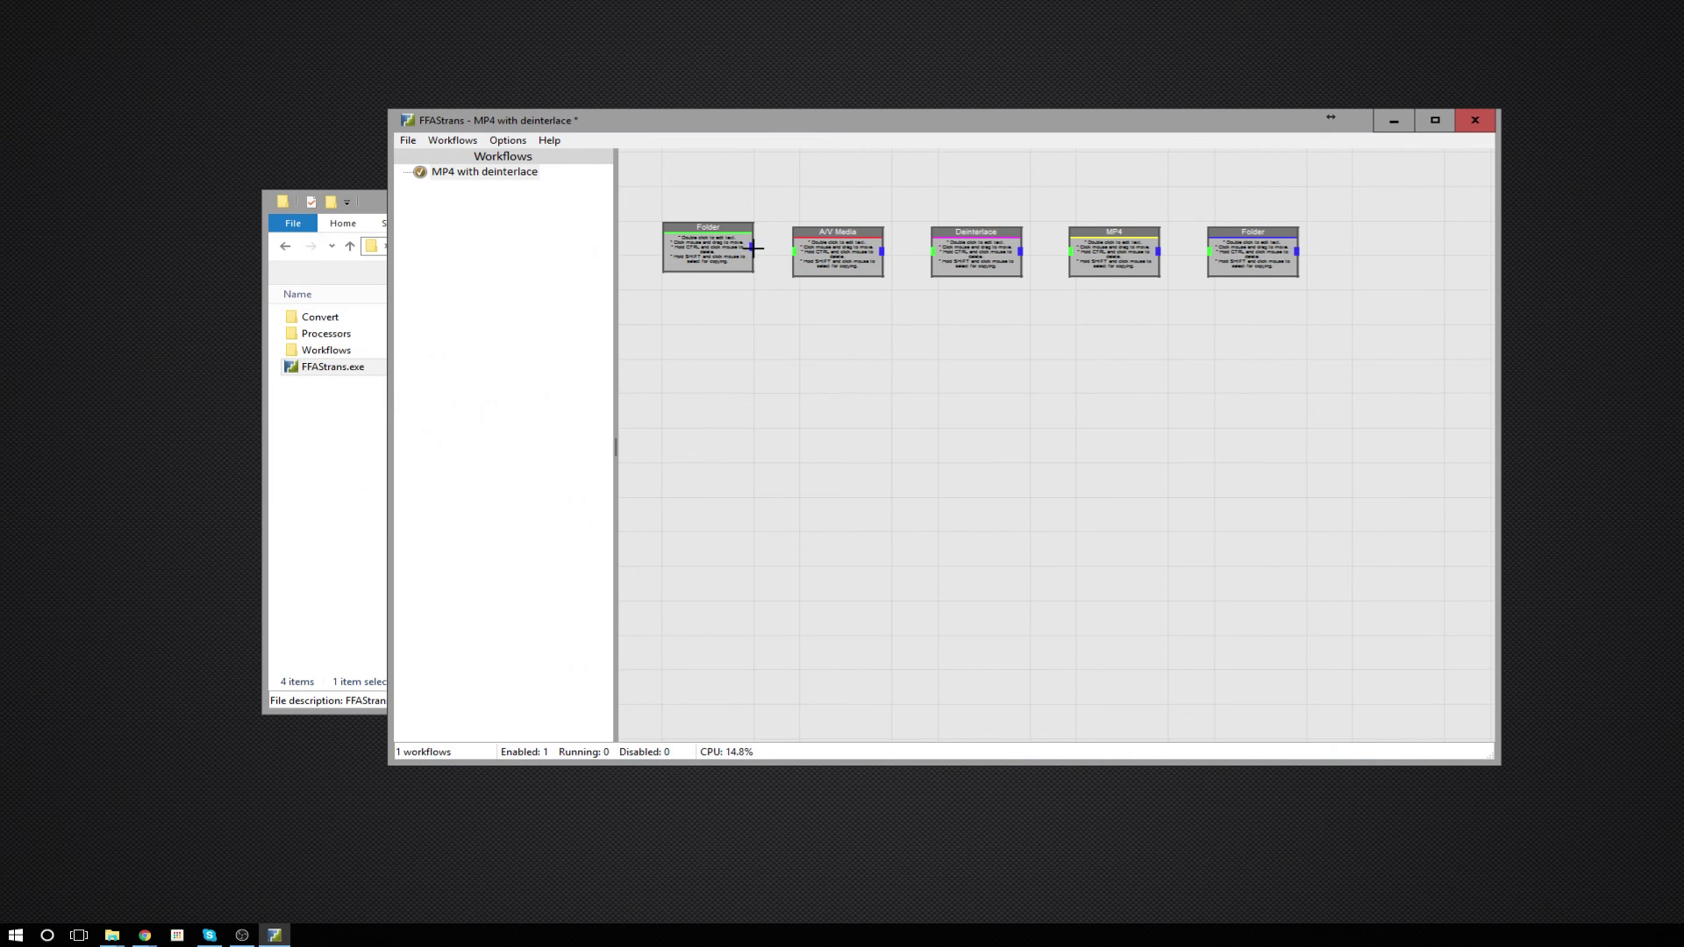
Step: Connect the input Folder node to A/V Media and auto-arrange the five-node chain
{"action": "left_click_drag", "start_coordinate": [753, 248], "coordinate": [1253, 269]}
{"action": "right_click", "coordinate": [773, 377]}
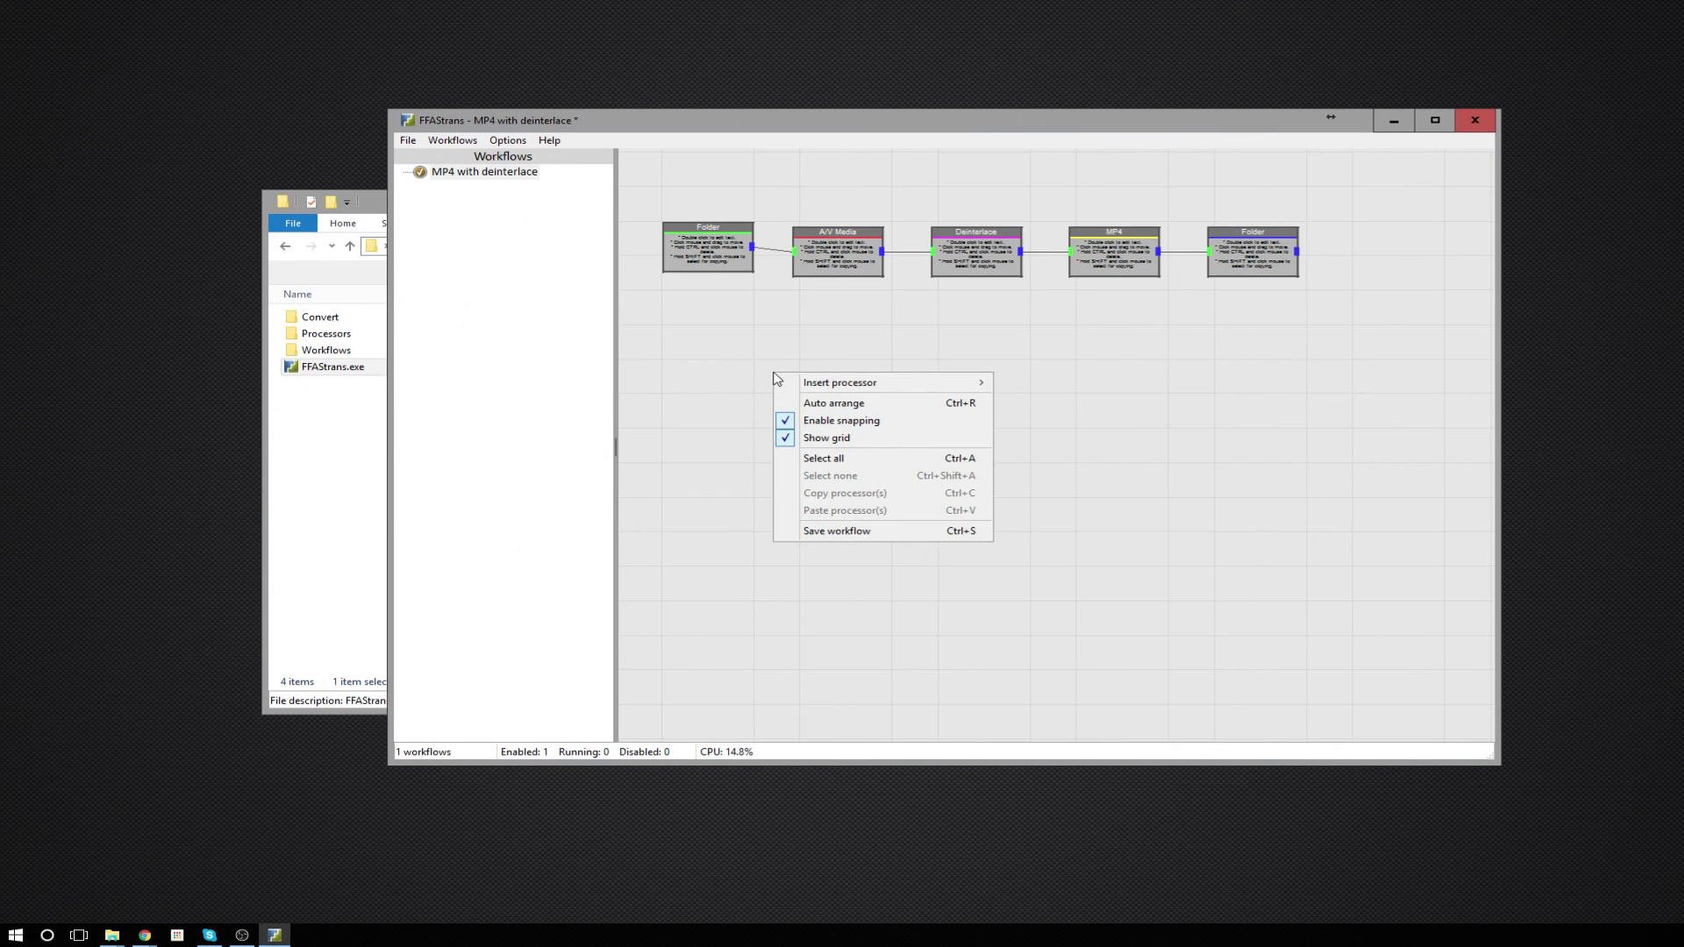
{"action": "left_click", "coordinate": [845, 405]}
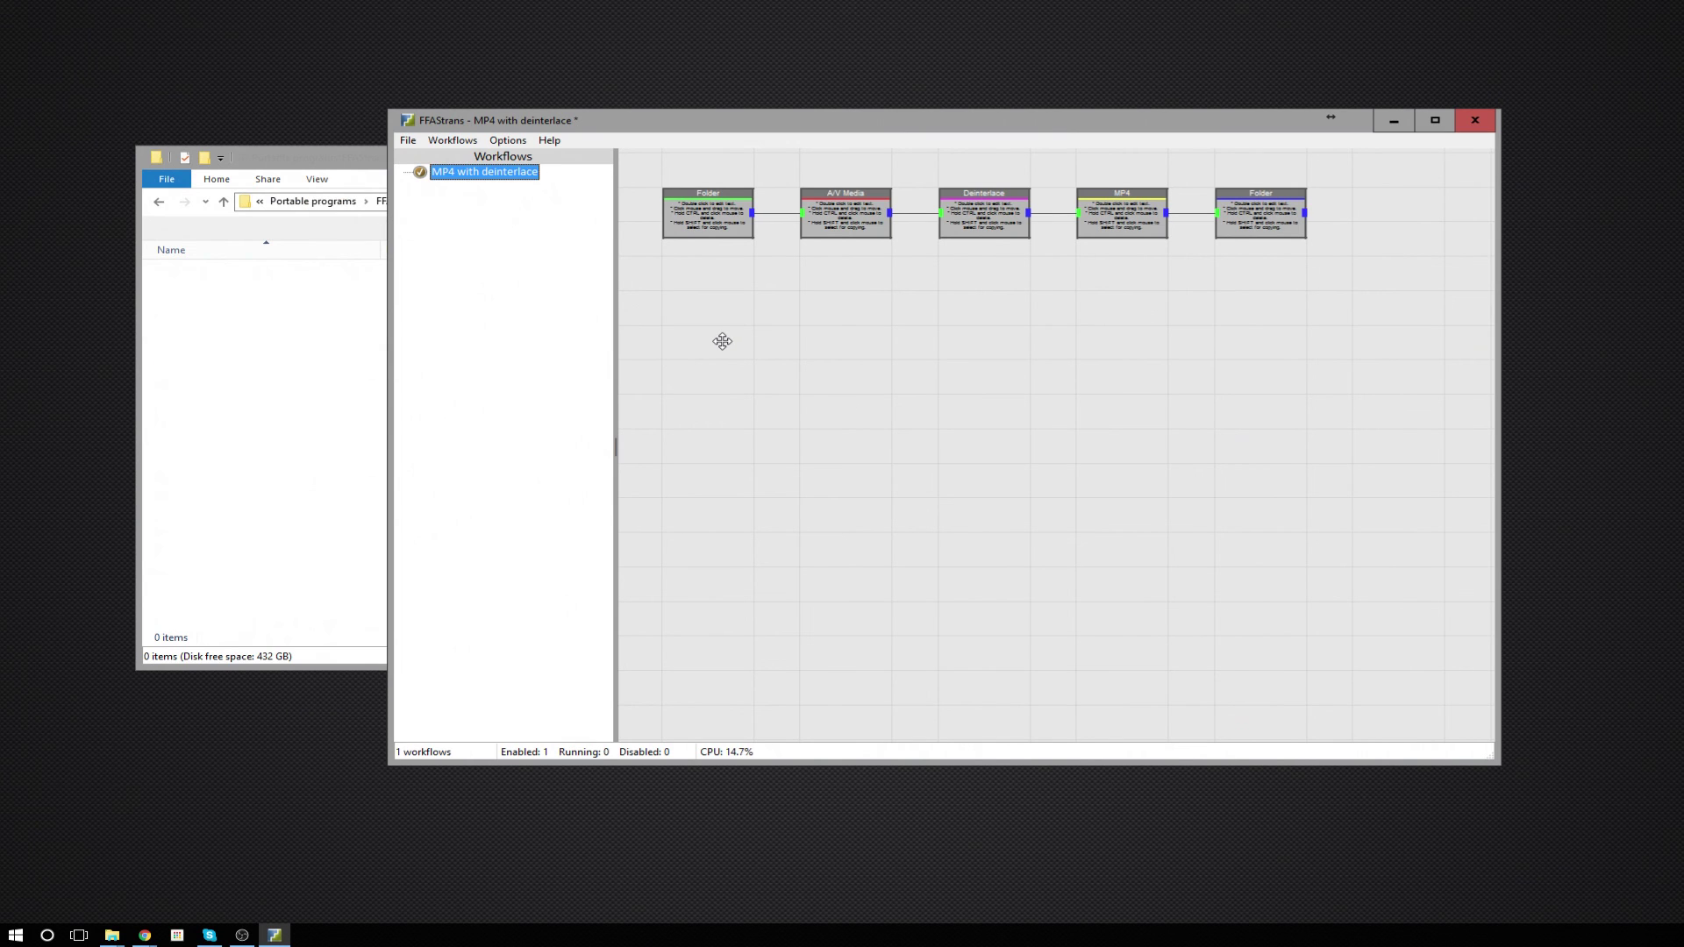
Step: Save the 'MP4 with deinterlace' workflow and start it from the Workflows tree
{"action": "right_click", "coordinate": [722, 342]}
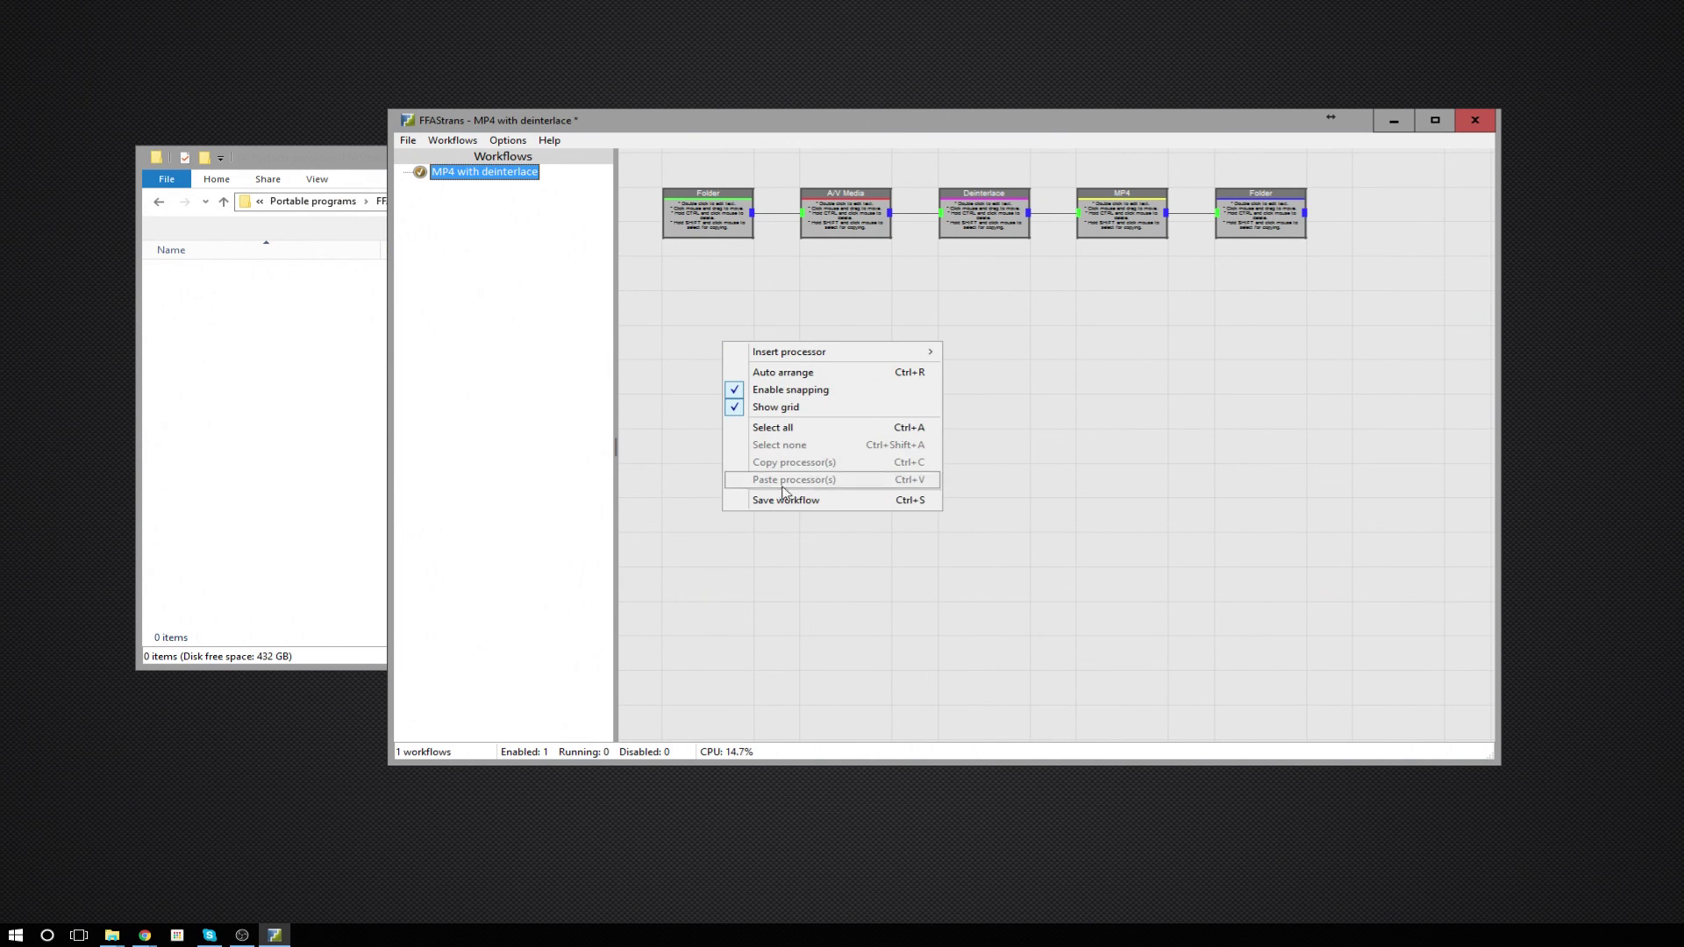
{"action": "left_click", "coordinate": [805, 501]}
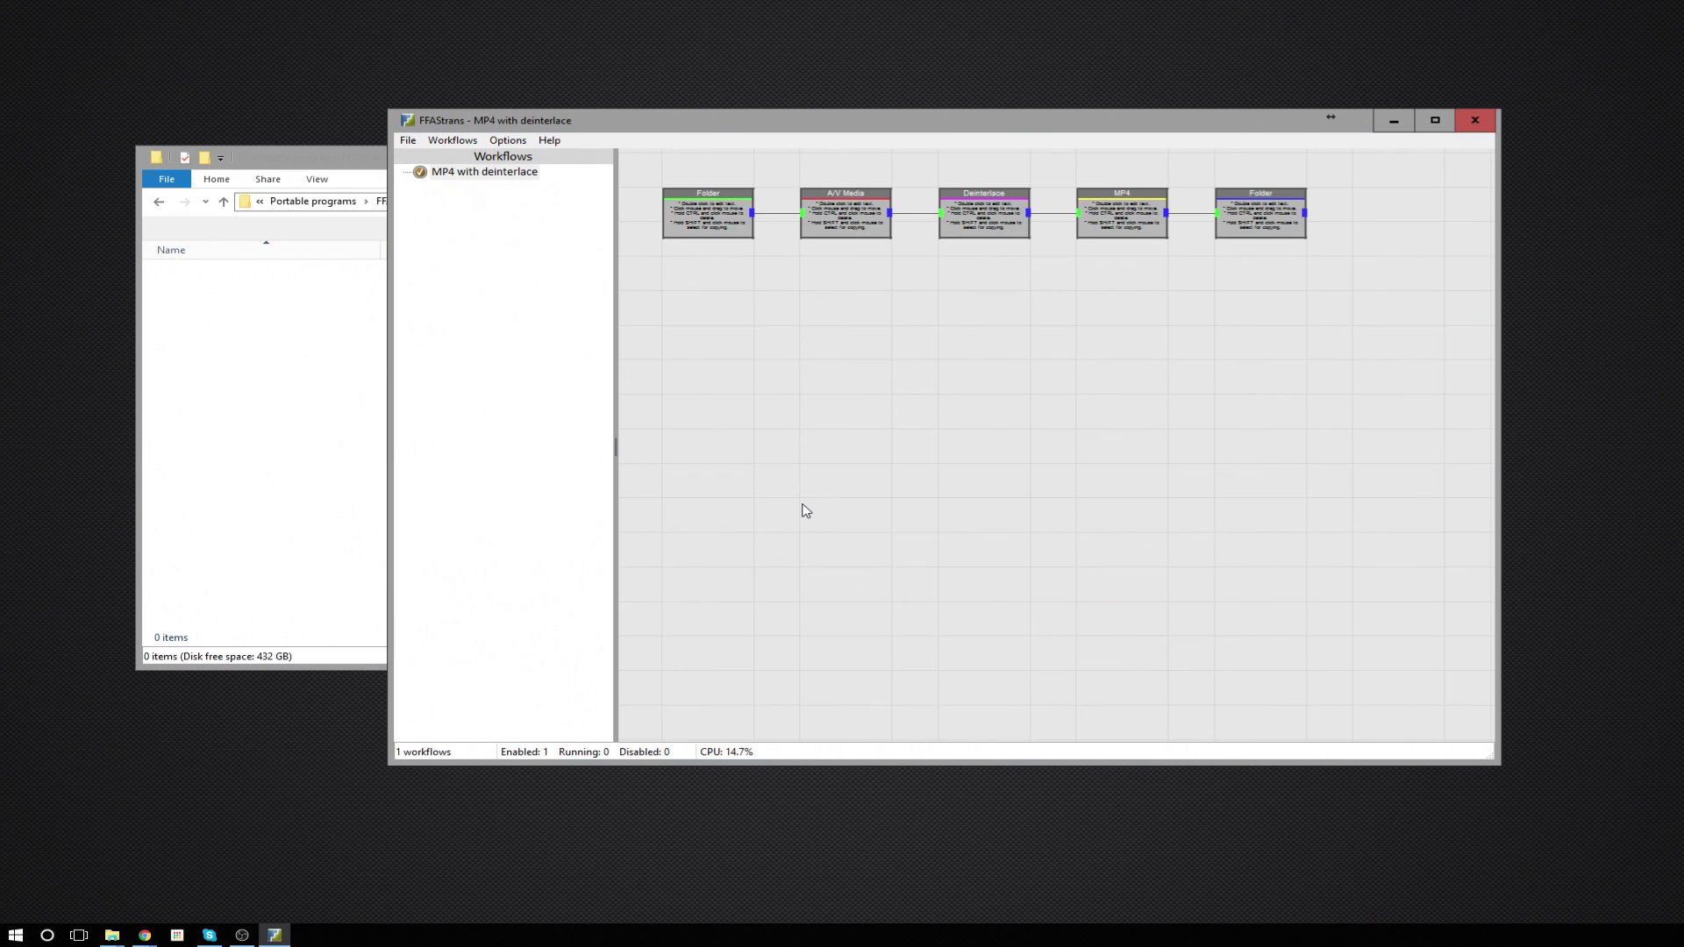
{"action": "right_click", "coordinate": [477, 175]}
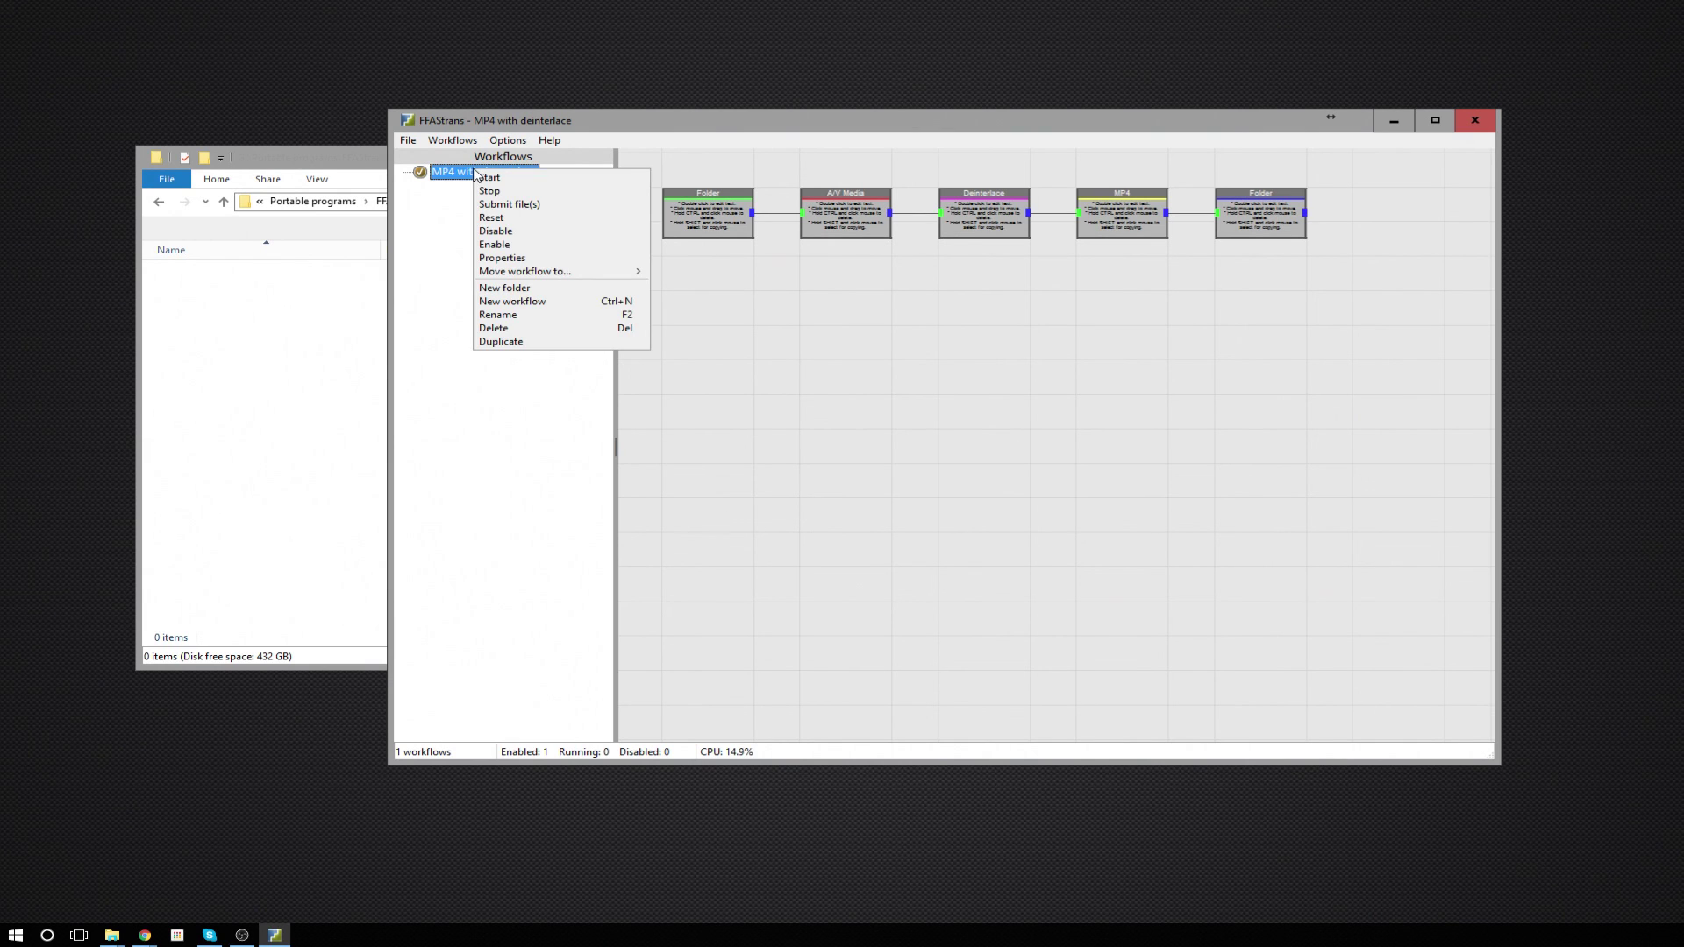
{"action": "left_click", "coordinate": [507, 179]}
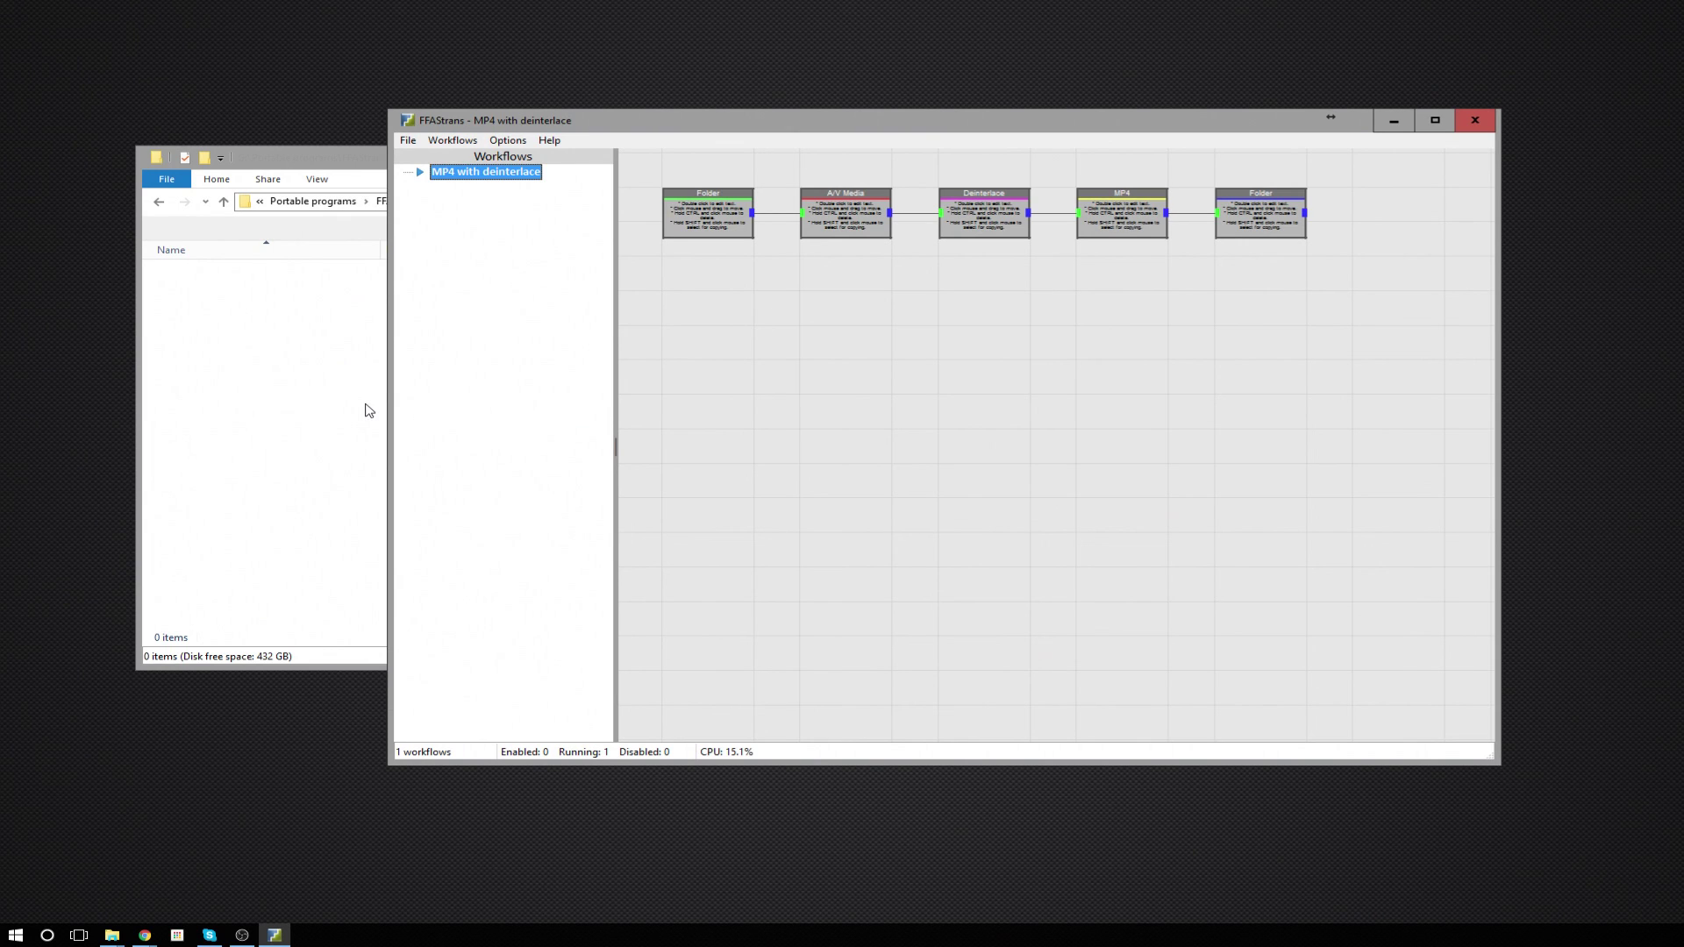
Step: Paste Intervju.mov into the in folder and move the TeraCopy progress window aside
{"action": "left_click", "coordinate": [316, 400]}
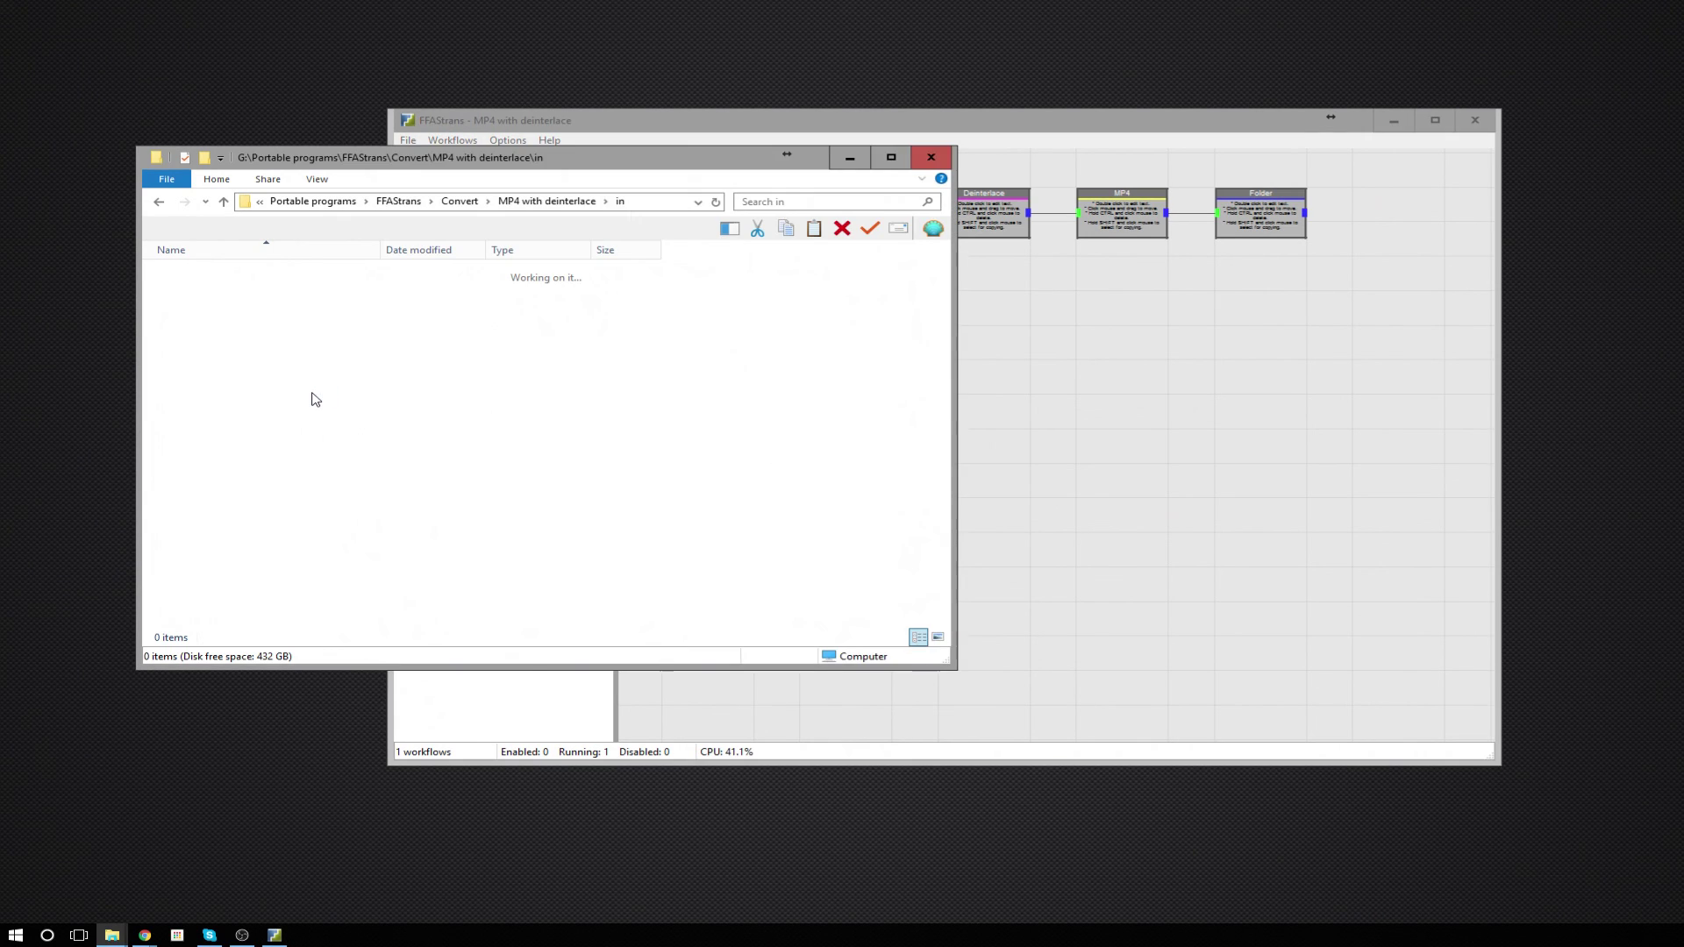
{"action": "right_click", "coordinate": [252, 361]}
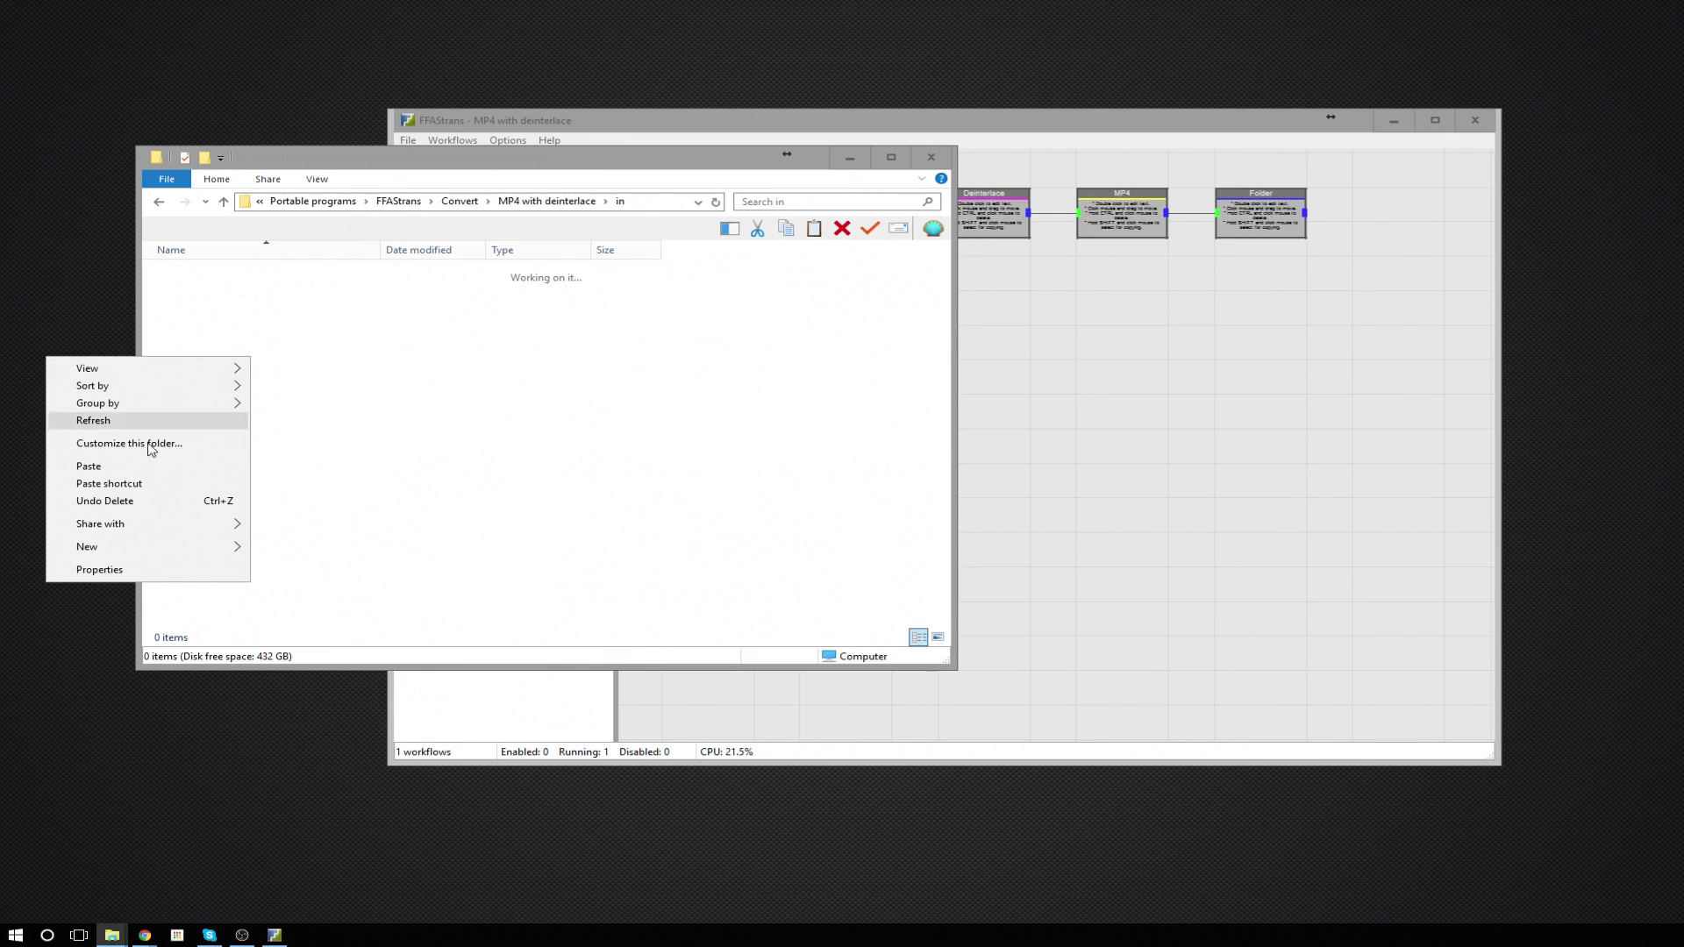
{"action": "left_click", "coordinate": [129, 470]}
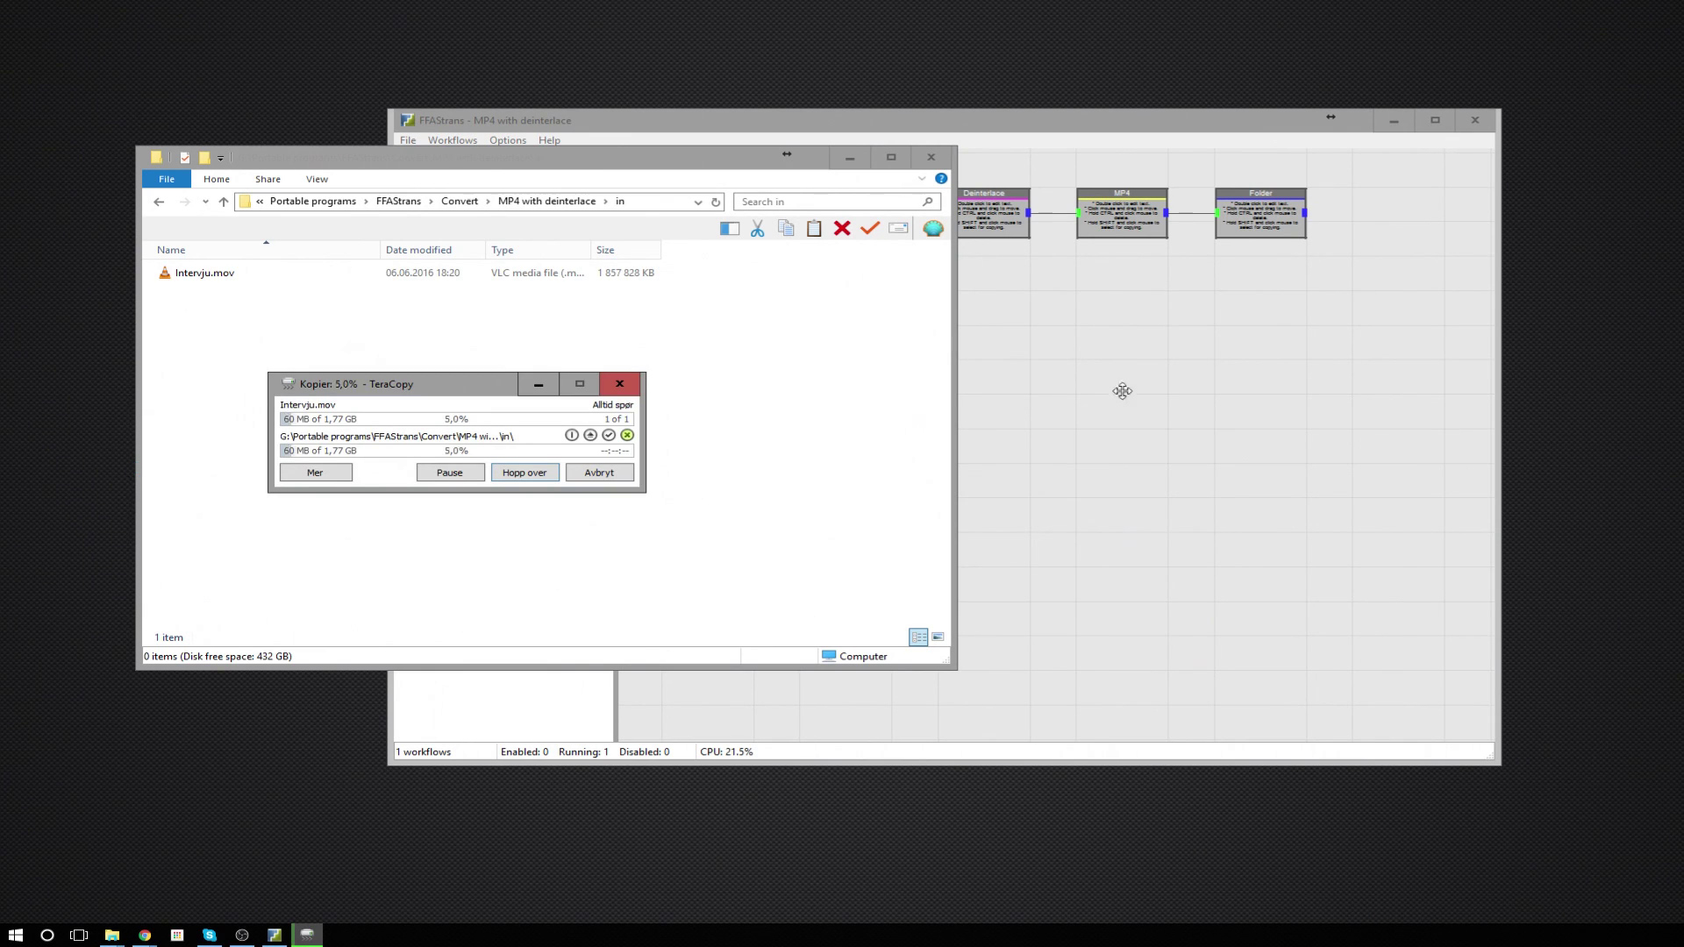
{"action": "left_click_drag", "start_coordinate": [454, 392], "coordinate": [290, 371]}
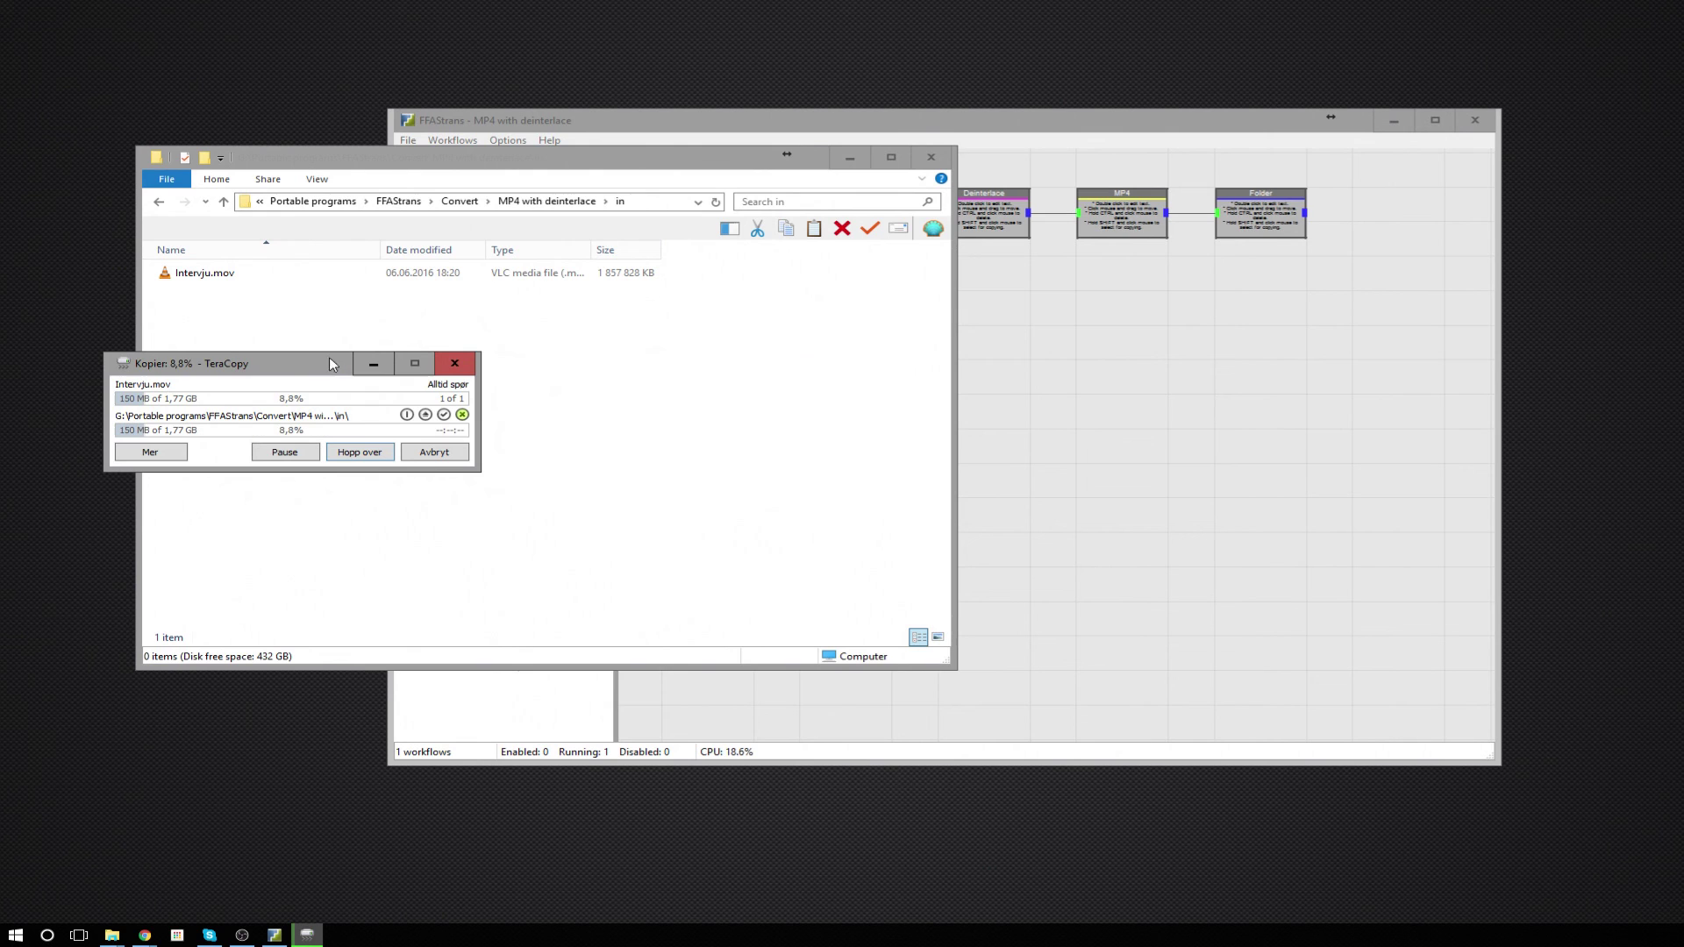
Step: Open the FFAStrans status monitor from Options and shift its window slightly left
{"action": "left_click", "coordinate": [833, 129]}
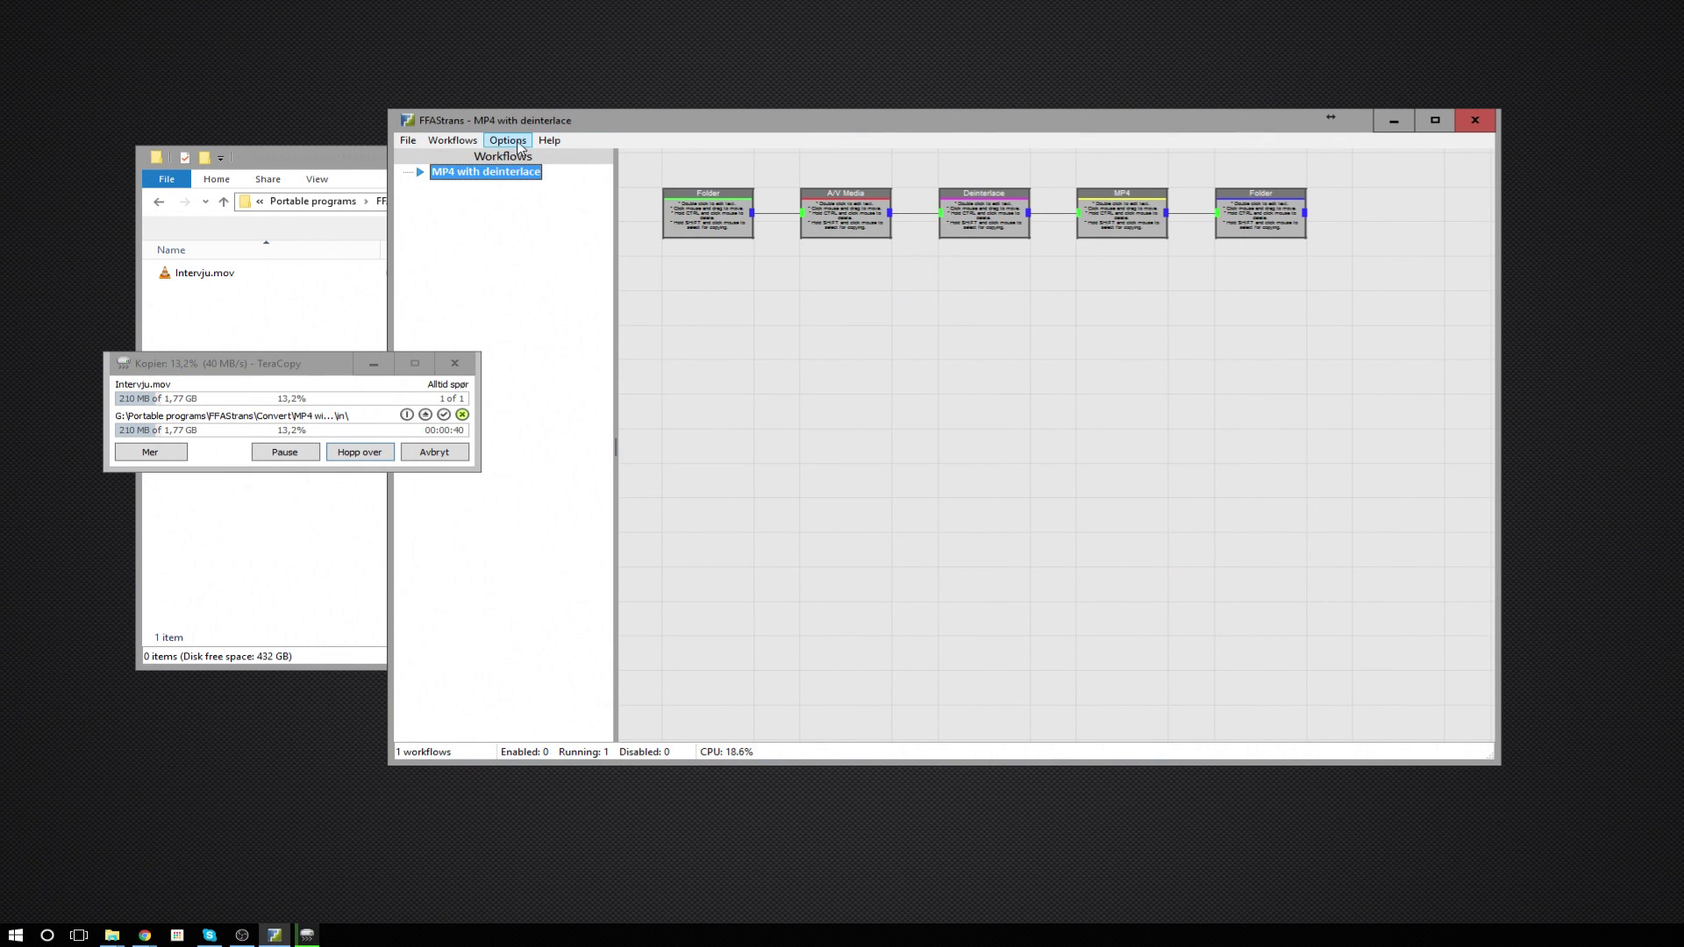
{"action": "left_click", "coordinate": [516, 143]}
{"action": "left_click", "coordinate": [489, 163]}
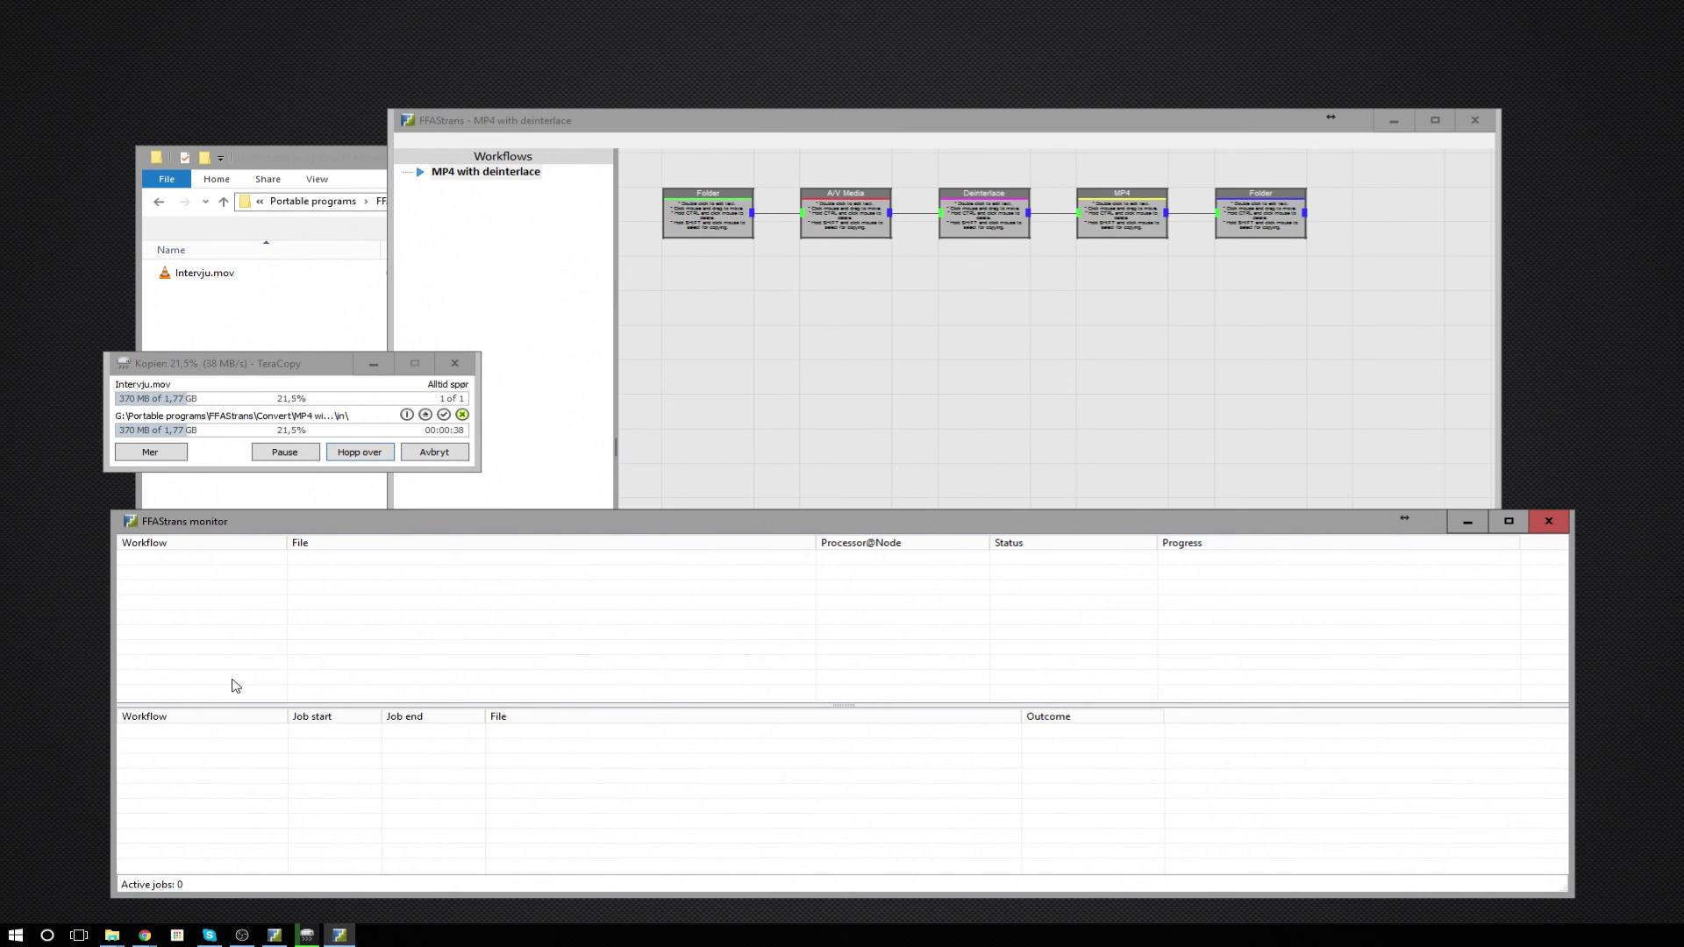
{"action": "left_click_drag", "start_coordinate": [414, 527], "coordinate": [375, 528]}
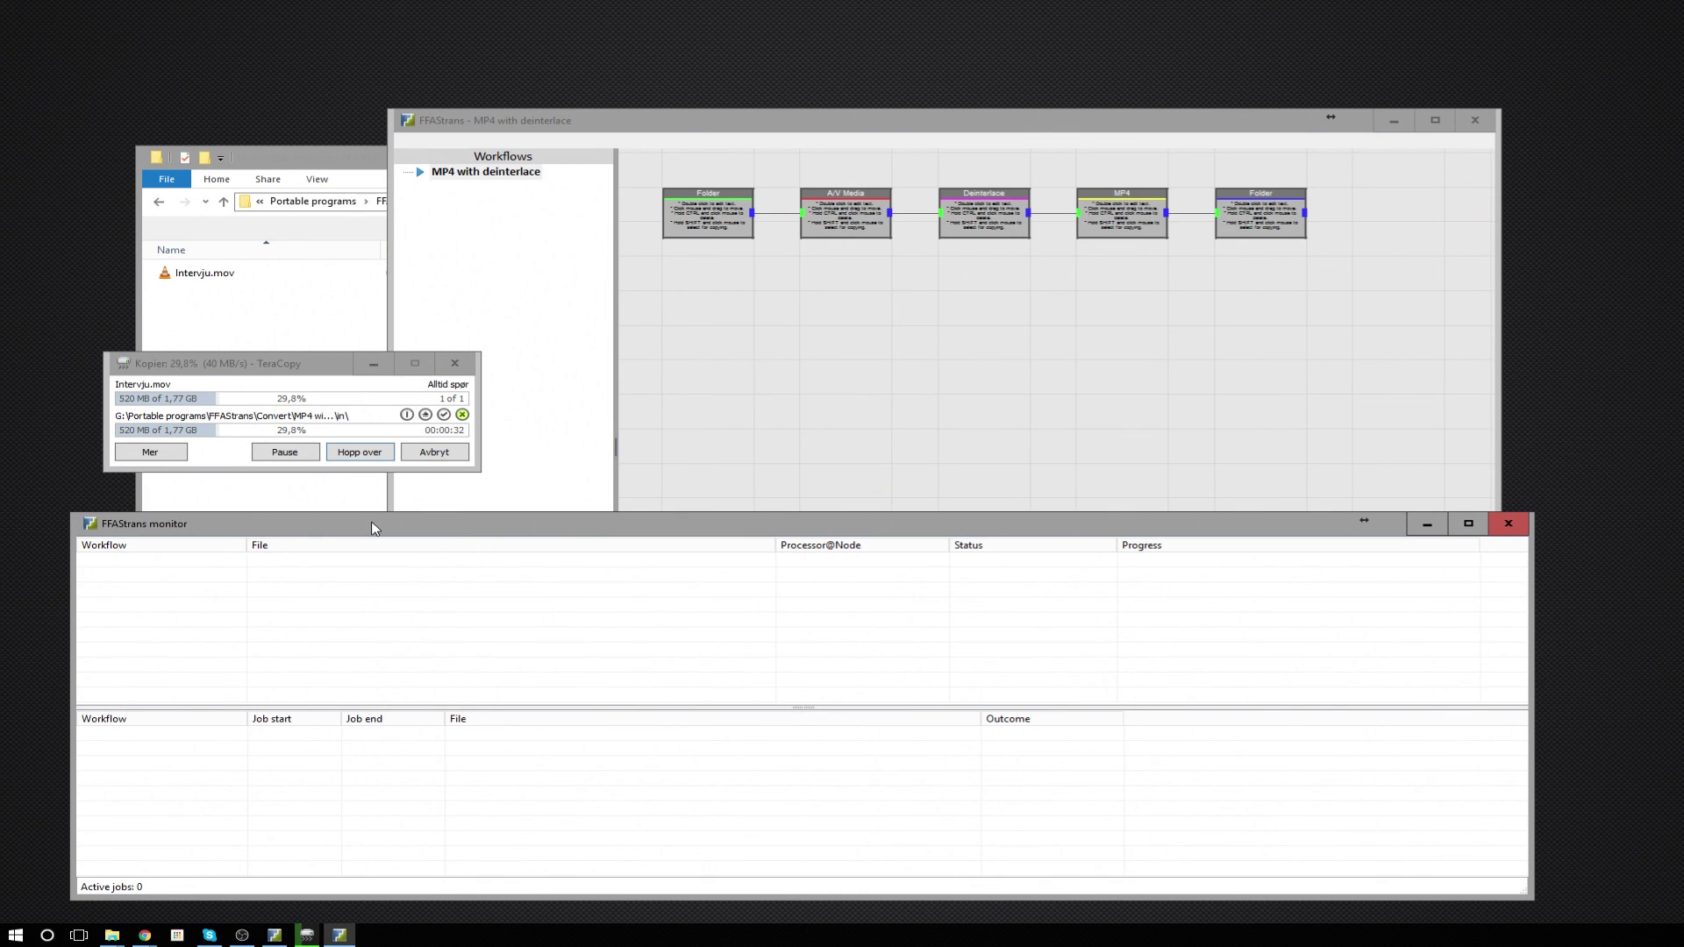